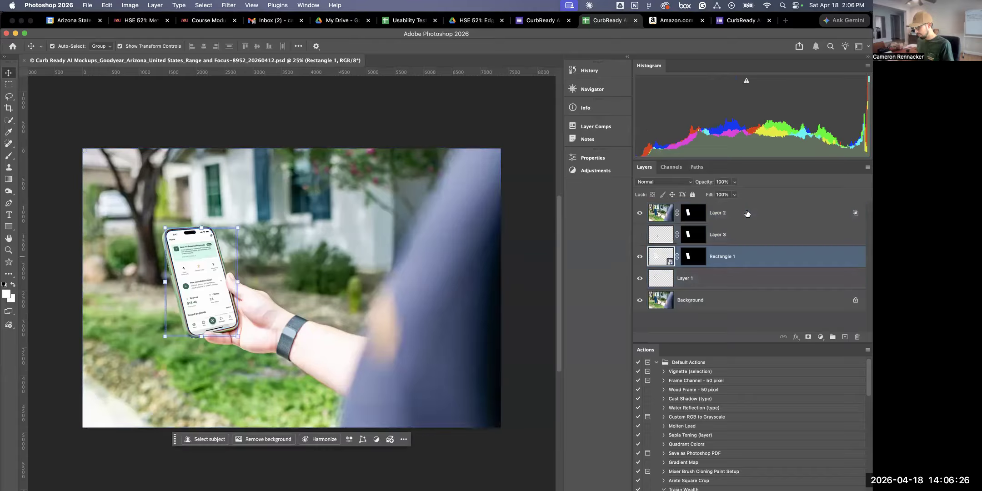
Delete the Layer 2, Layer 3 and Rectangle 1 layers that hold the app mockup on the phone
shift+click(748, 214)
key(BackSpace)
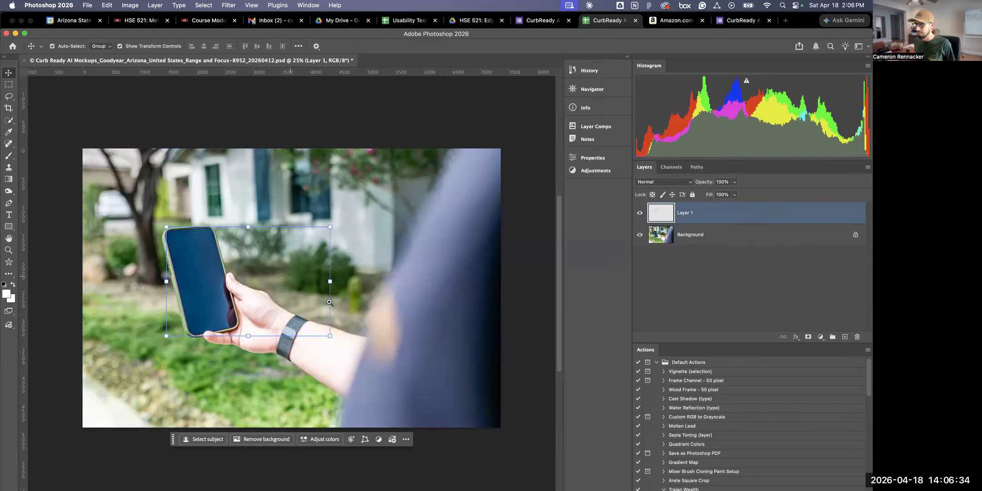
Hide Layer 1 and add a new empty layer directly above Background for spot healing the phone screen
drag(207, 279, 232, 304)
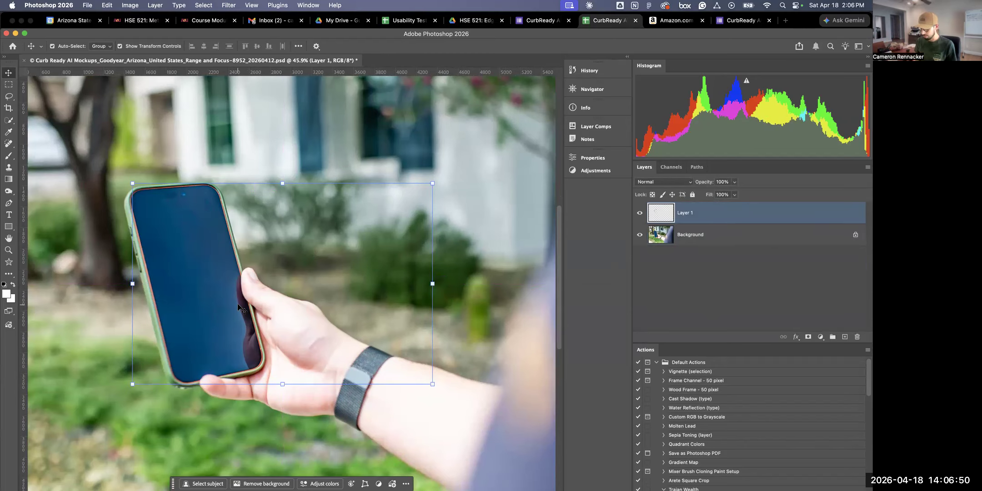
key(super)
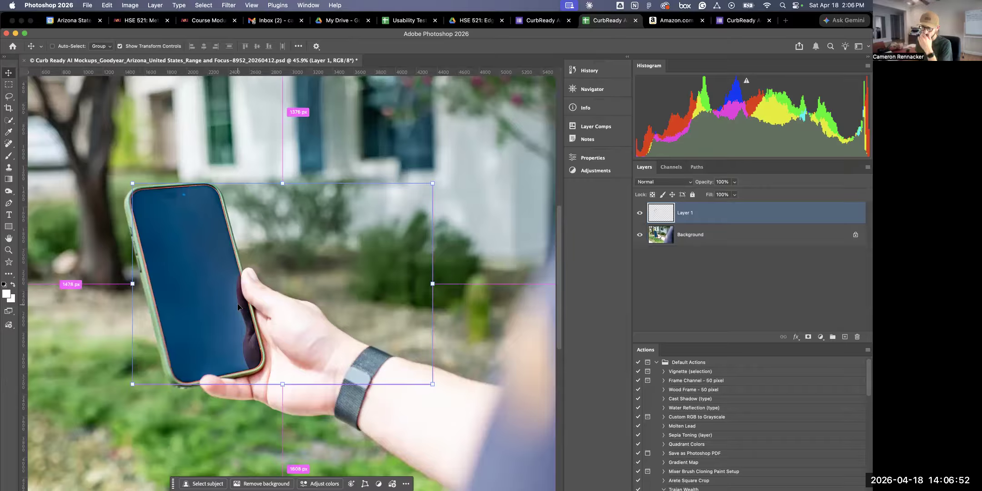
scroll(237, 303, down, 3)
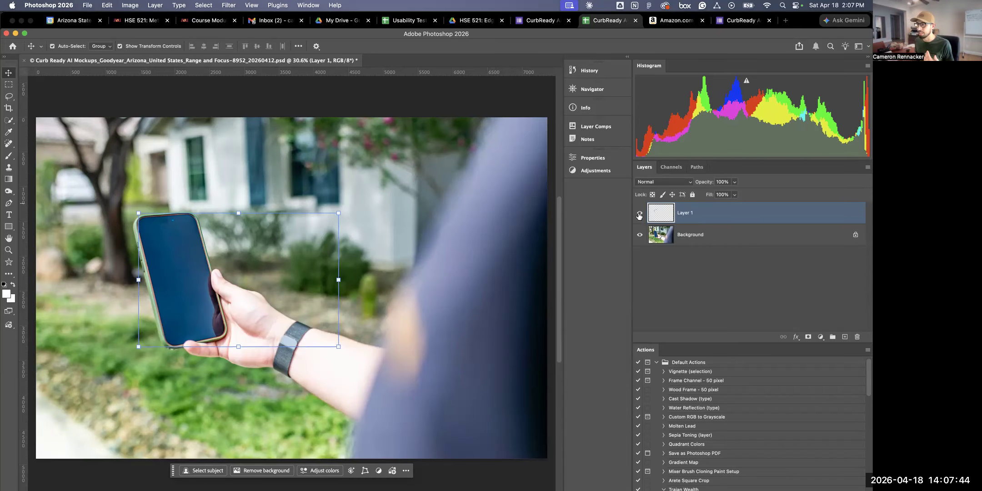
key(super+comma)
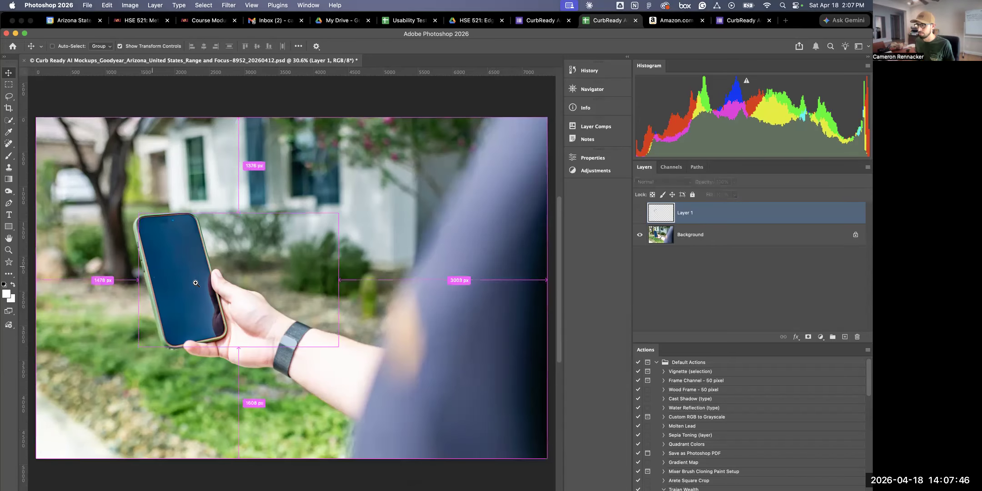
drag(148, 265, 431, 239)
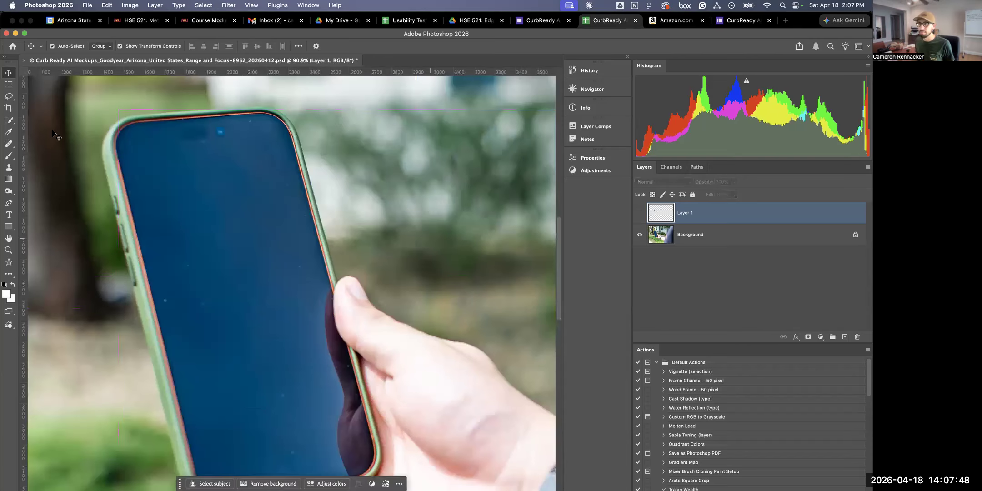
click(9, 143)
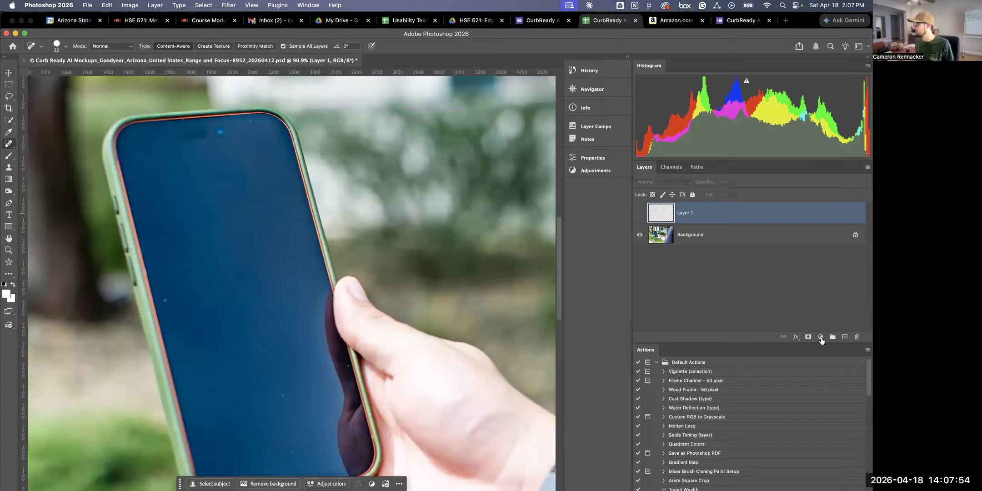
super+click(844, 337)
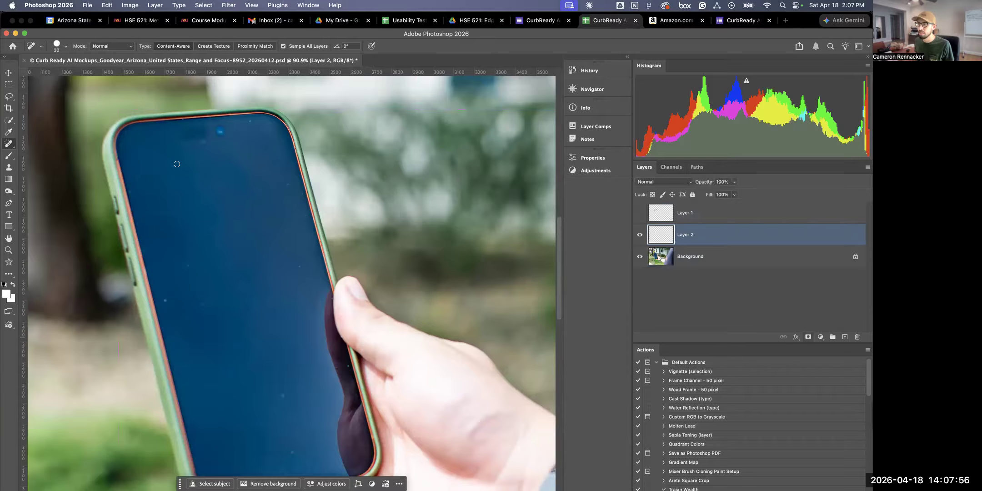
Maximize the window and heal dust specks along the side and lower part of the phone screen
double_click(290, 35)
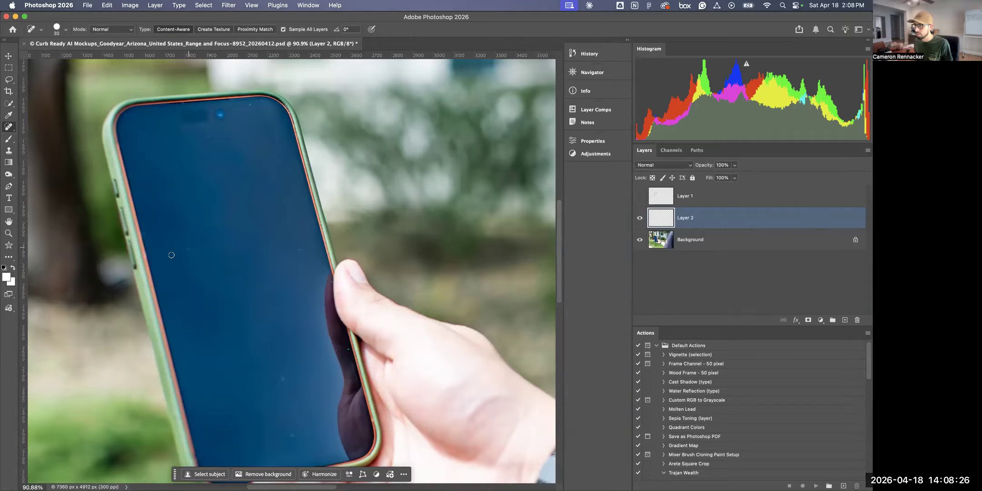
click(142, 209)
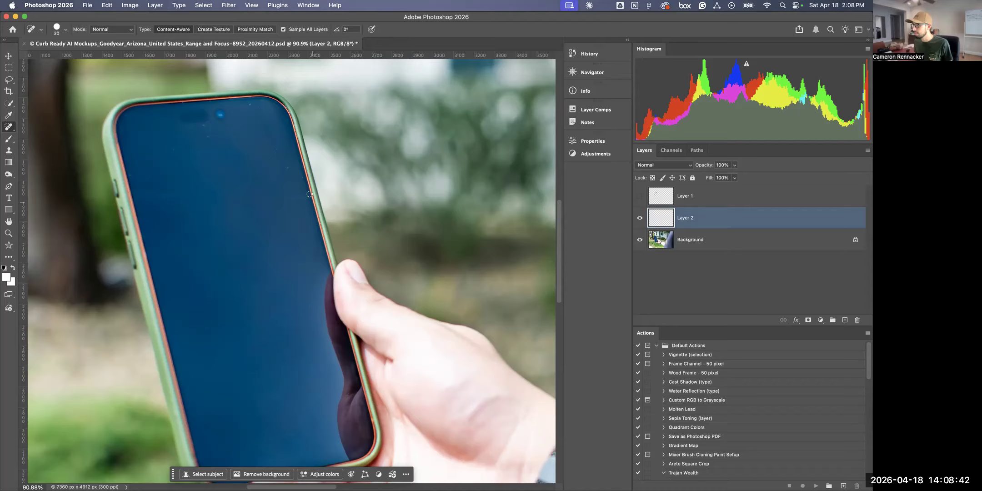
Heal the dust specks on the upper part of the phone screen, around and below the camera cutout
scroll(310, 194, up, 5)
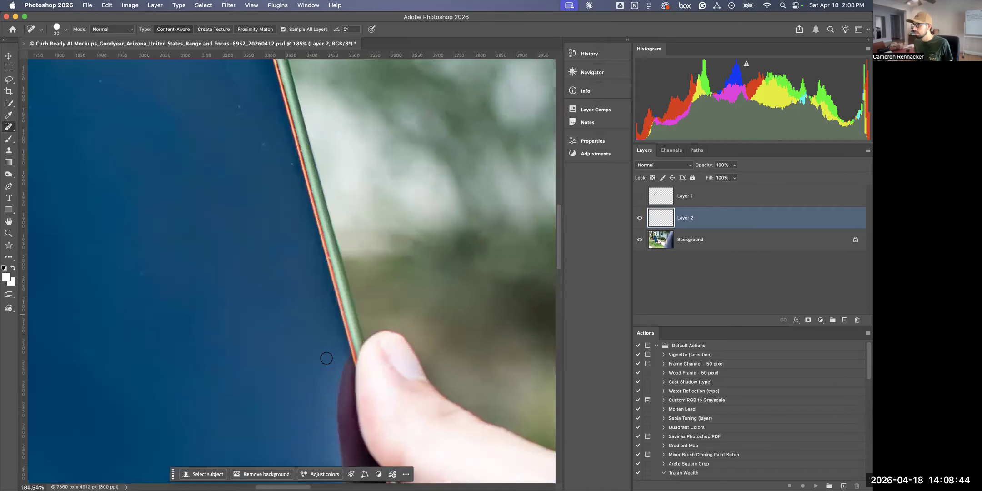
drag(299, 154, 384, 217)
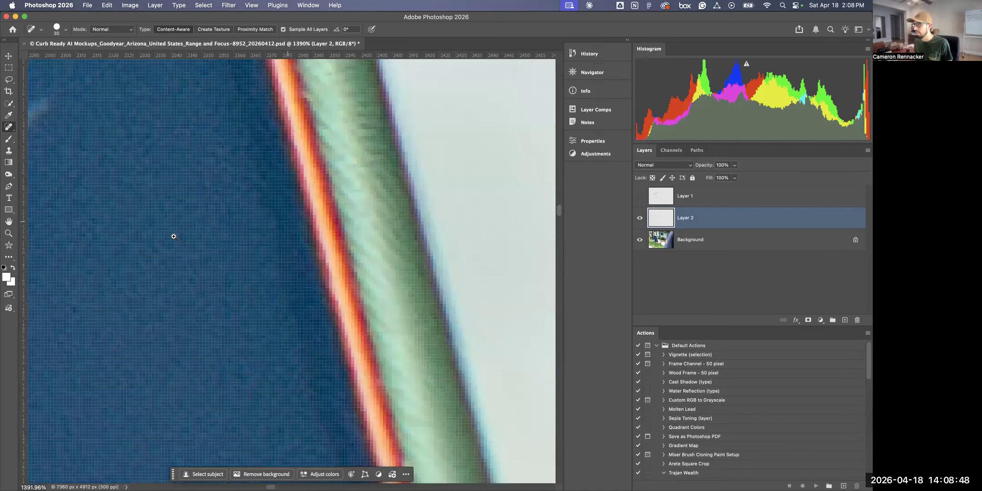
scroll(241, 242, down, 15)
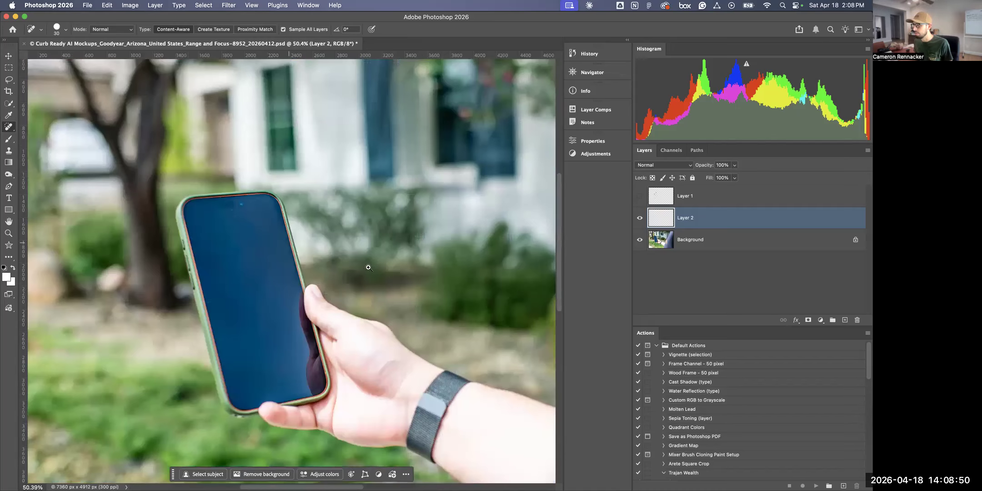
scroll(280, 256, up, 8)
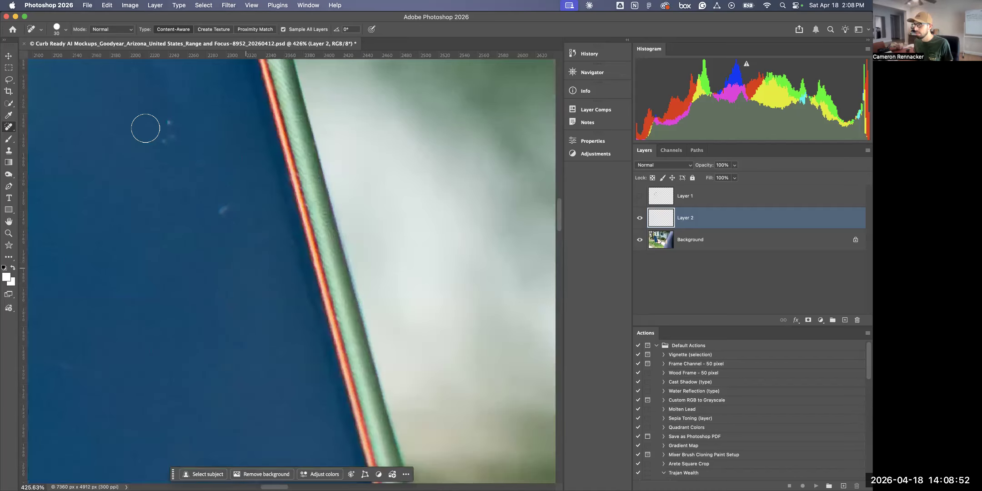
scroll(221, 213, down, 15)
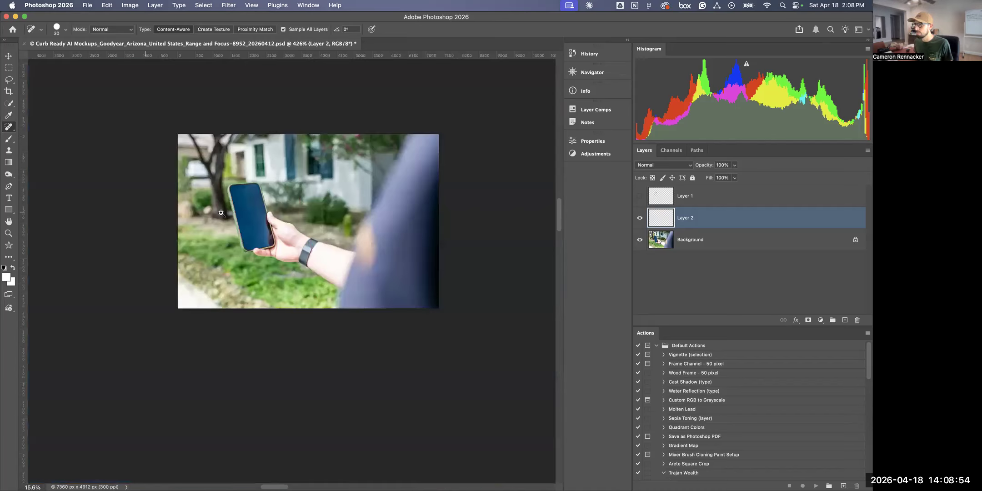
scroll(165, 191, up, 8)
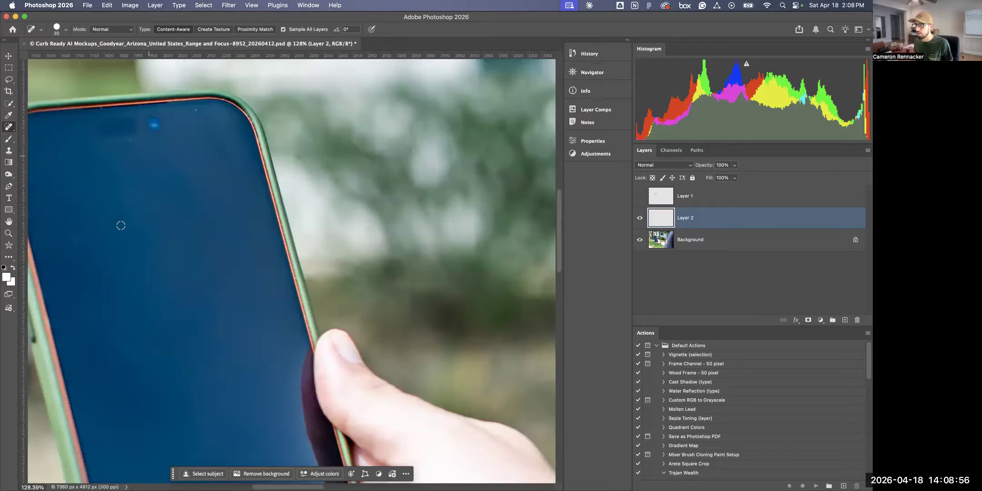
scroll(184, 241, left, 5)
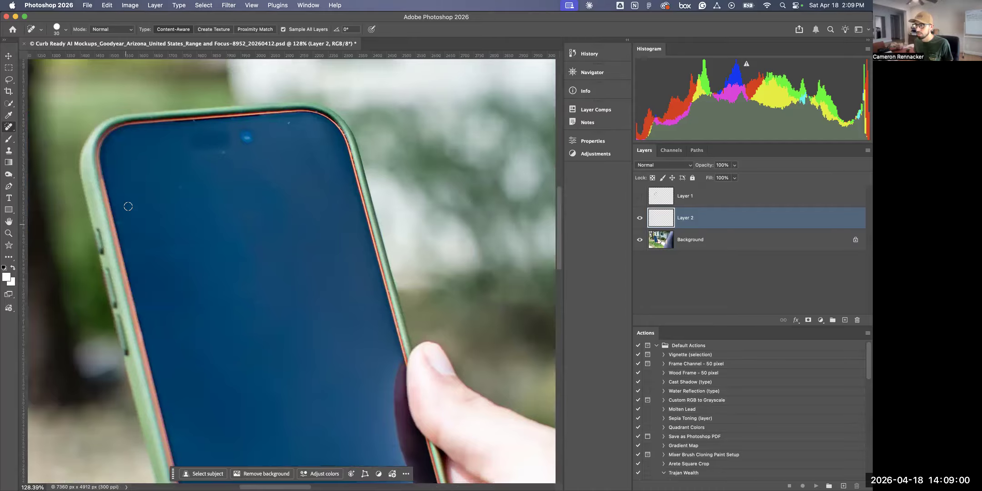
click(106, 155)
click(179, 186)
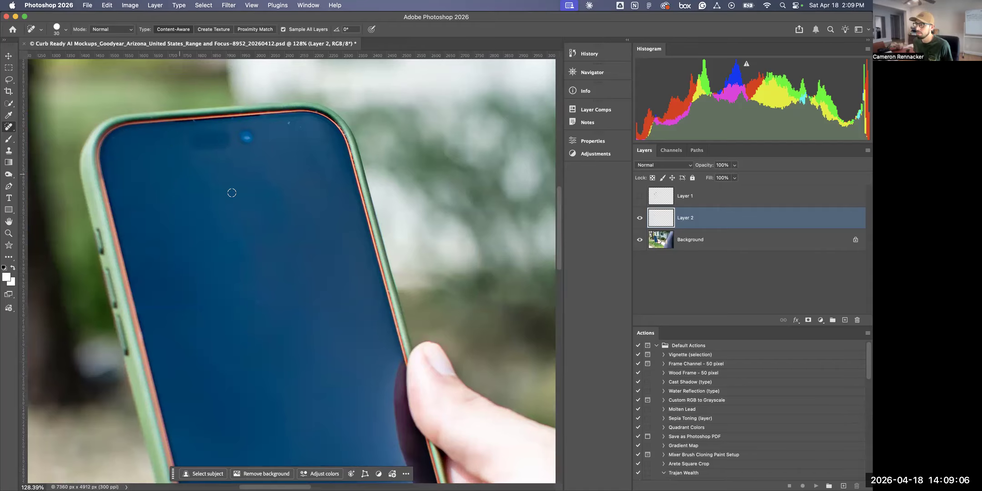
click(232, 191)
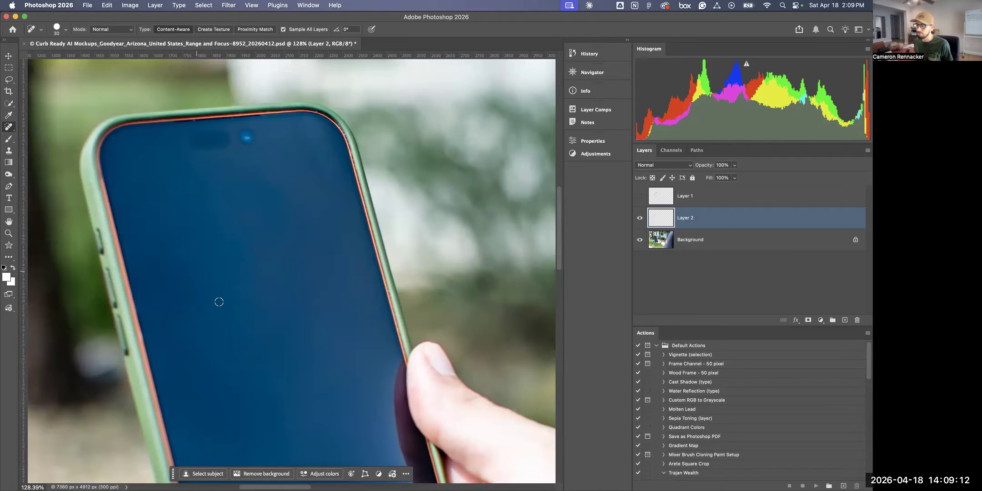
Heal the remaining specks on the lower part of the phone screen and in the dark finger reflection
scroll(219, 302, down, 3)
scroll(215, 266, down, 3)
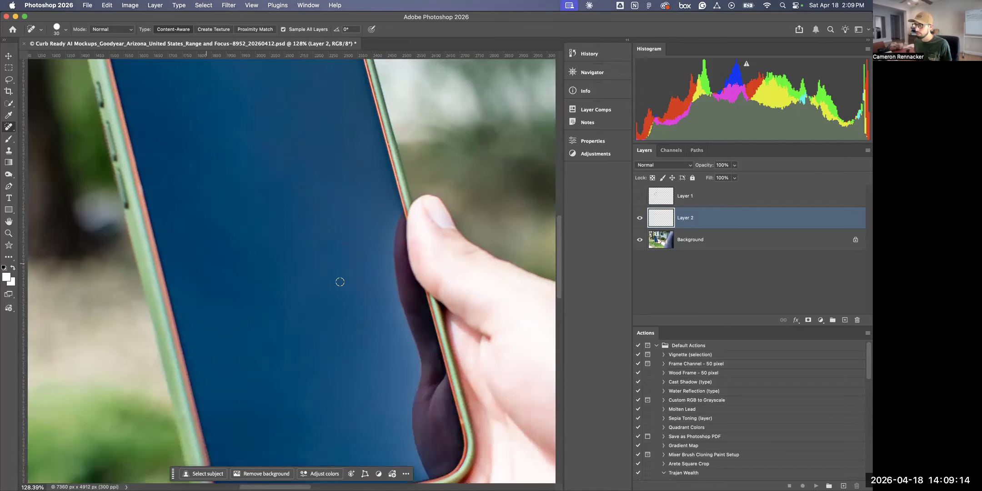
click(445, 415)
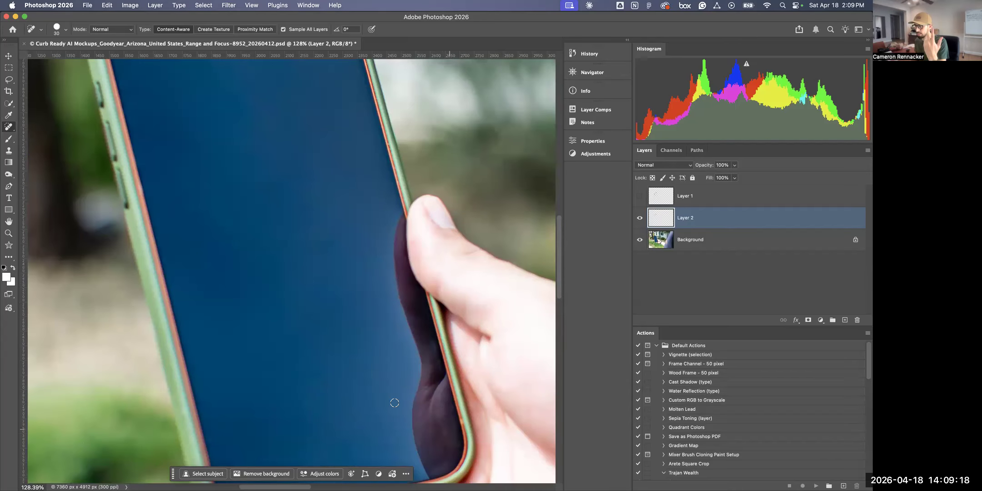
scroll(406, 249, up, 2)
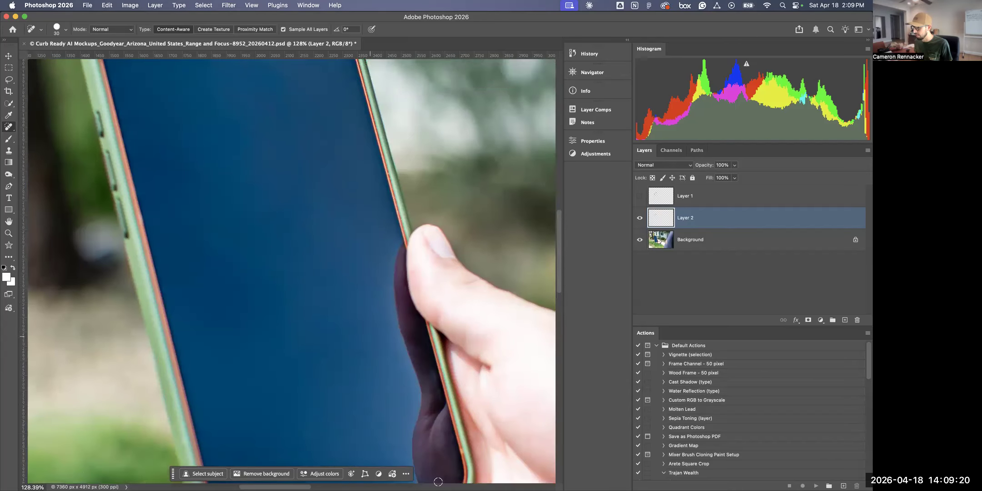
scroll(418, 327, down, 1)
Heal the leftover specks along the phone's upper rim and beside the camera cutout
scroll(258, 219, up, 5)
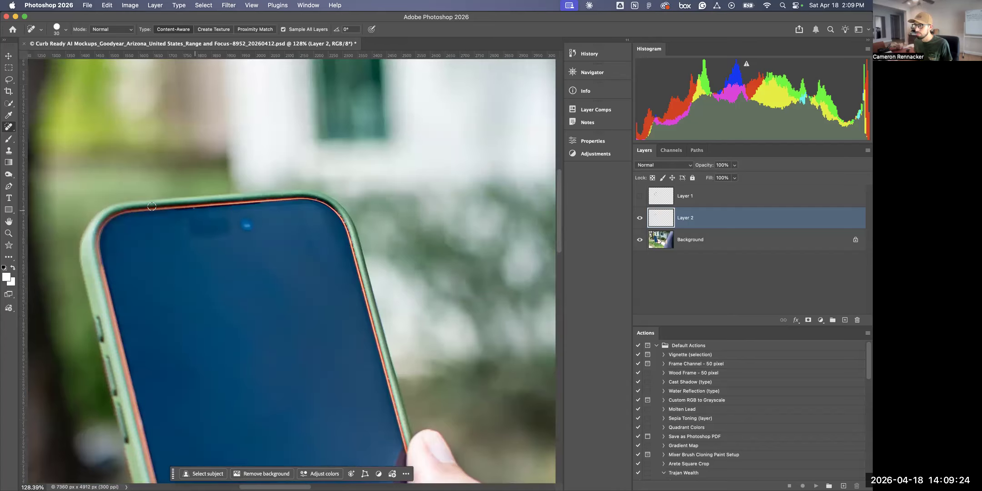
click(180, 250)
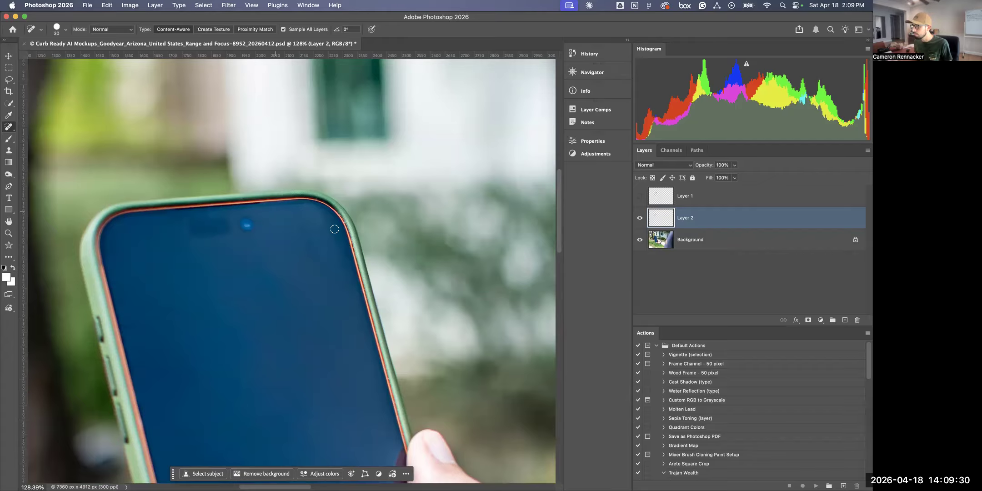
drag(329, 235, 278, 224)
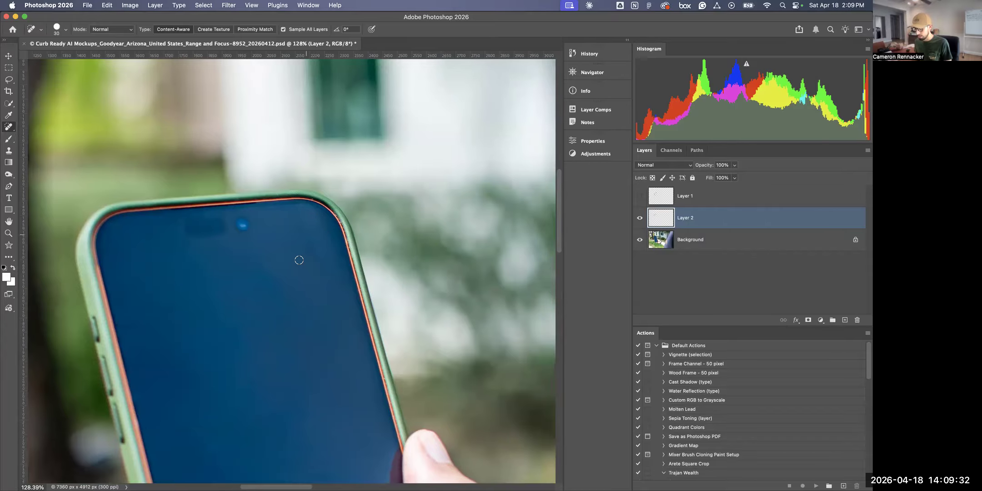
Clone clean screen areas inside the phone's upper-right corner with a size 40 Clone Stamp brush, and undo the last stroke
key(s)
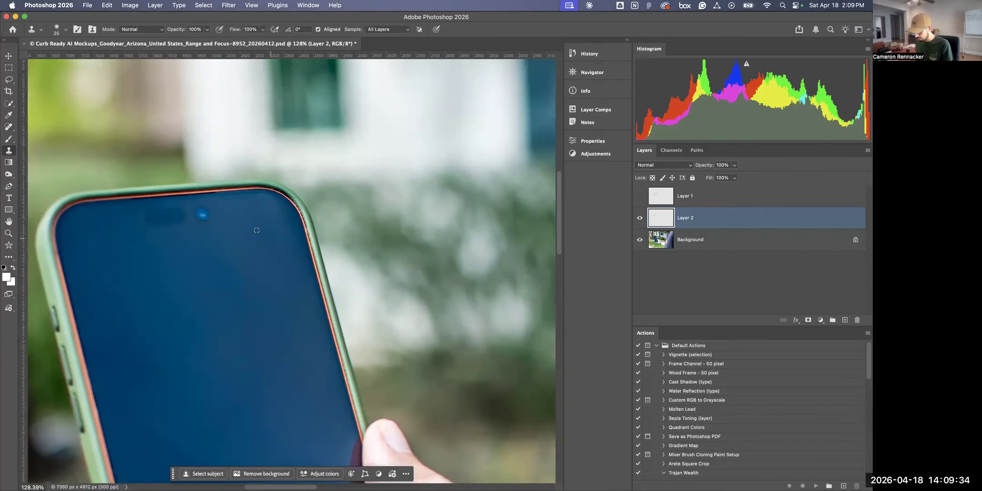
key(bracketright)
key(bracketright)
key(bracketright)
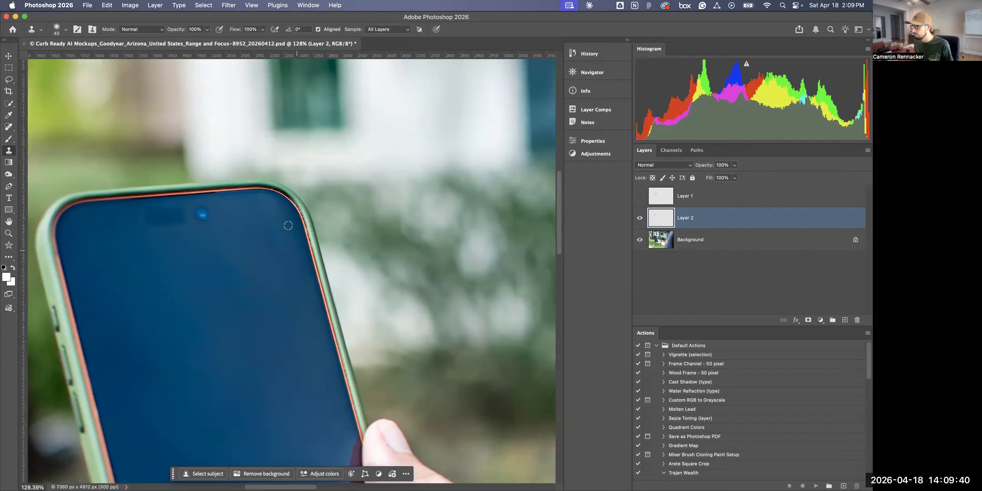
click(258, 206)
click(275, 204)
alt+click(281, 212)
drag(280, 222, 289, 226)
alt+click(294, 237)
key(super+z)
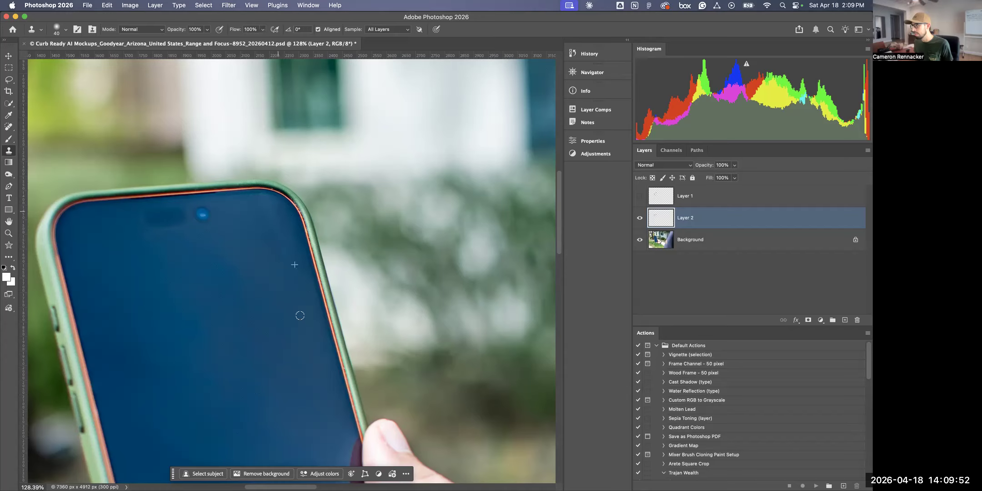
Smooth the patch between the camera cutout and the phone's upper-right corner with the Spot Healing Brush
key(j)
click(261, 201)
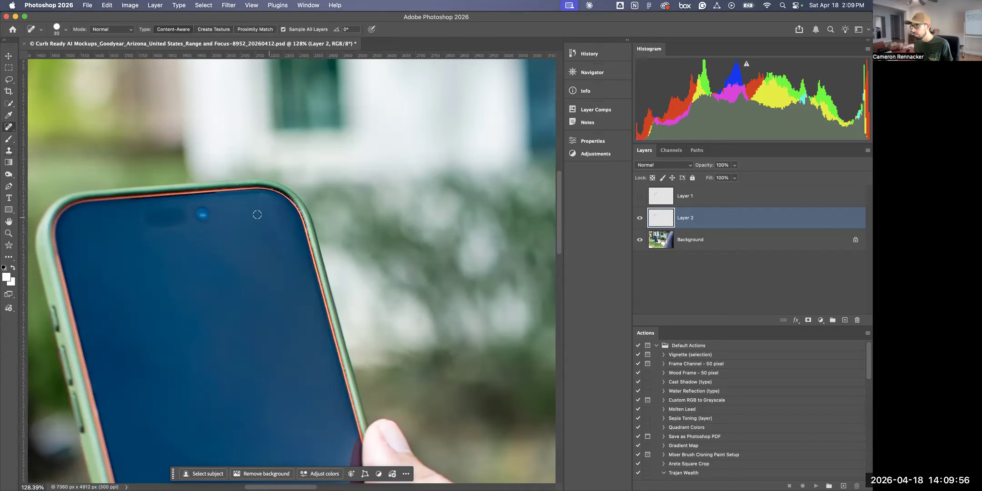
drag(265, 212, 257, 213)
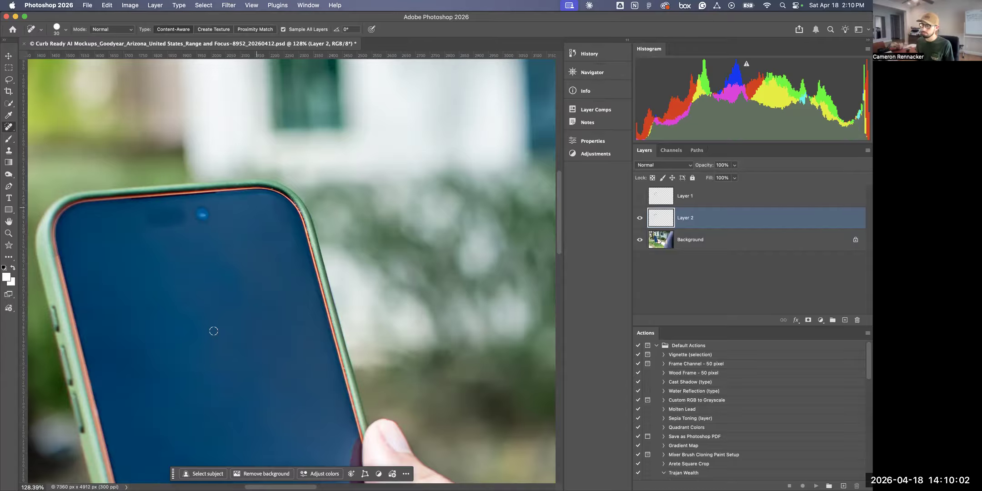
Examine the retouched phone screen and its right edge down to the thumb for remaining blemishes
scroll(207, 318, down, 3)
scroll(224, 211, down, 5)
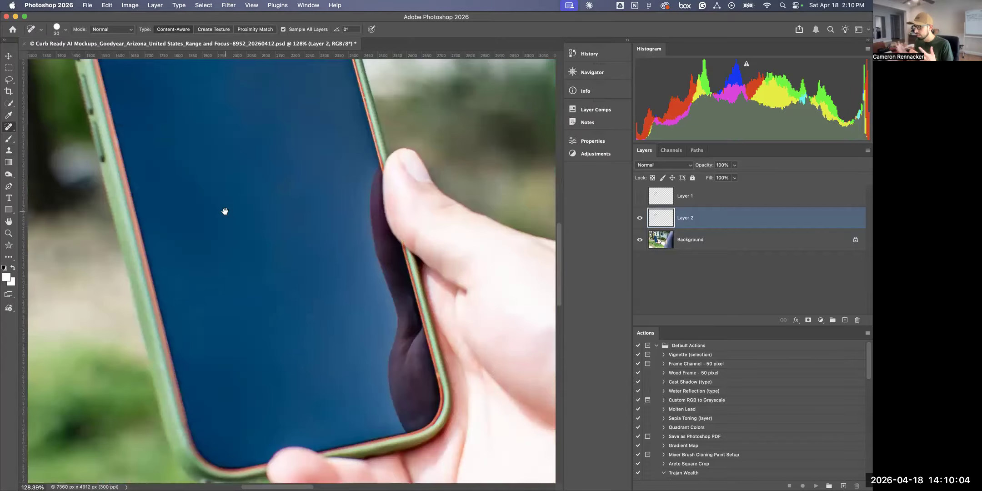
drag(308, 341, 269, 340)
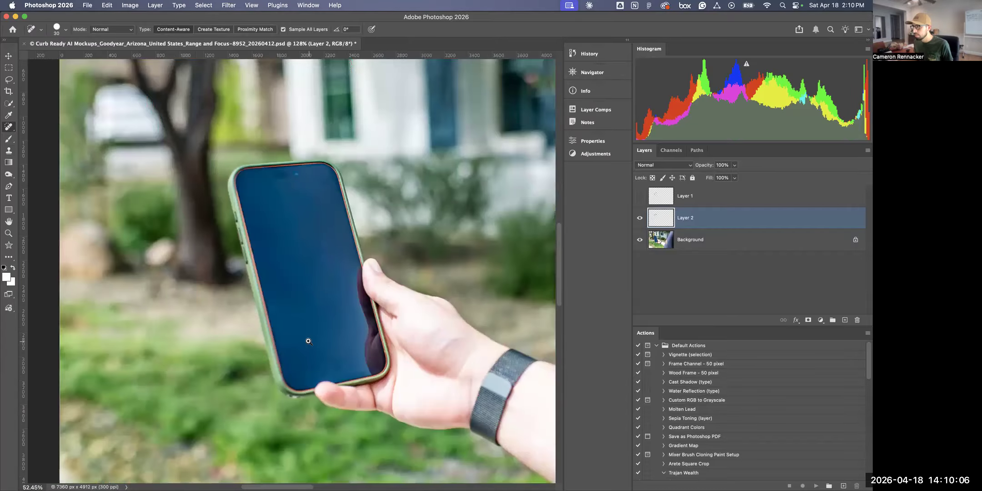
scroll(208, 178, up, 5)
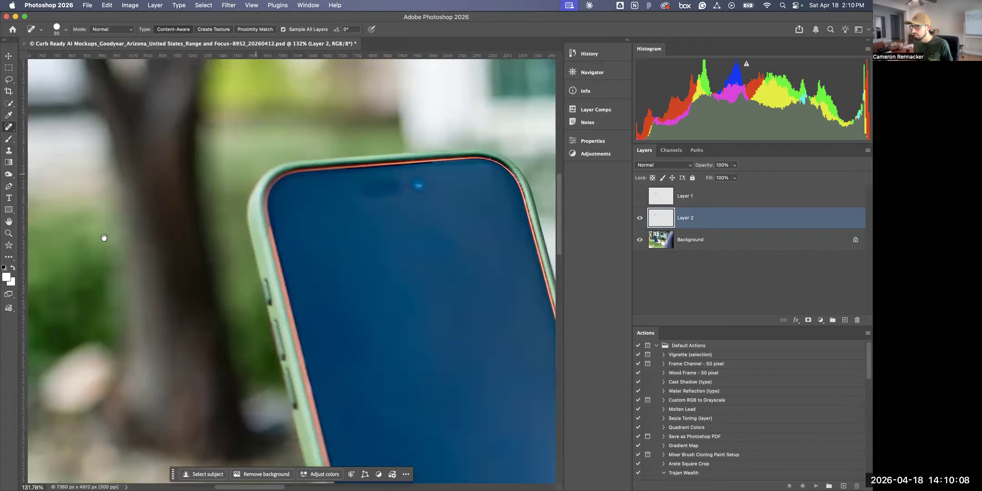
scroll(189, 222, right, 5)
scroll(263, 233, up, 5)
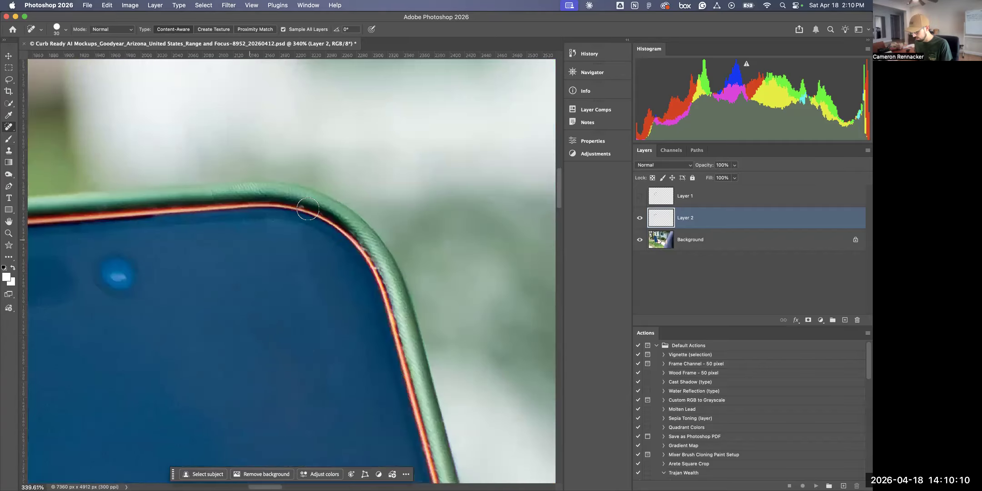
key(bracketleft)
key(bracketleft)
key(bracketleft)
key(bracketleft)
key(bracketleft)
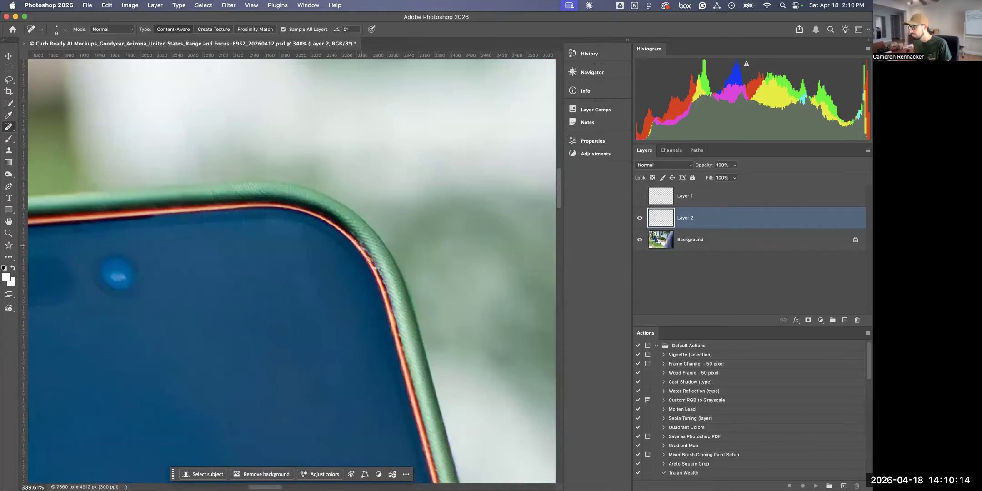
scroll(273, 234, down, 5)
scroll(272, 234, right, 4)
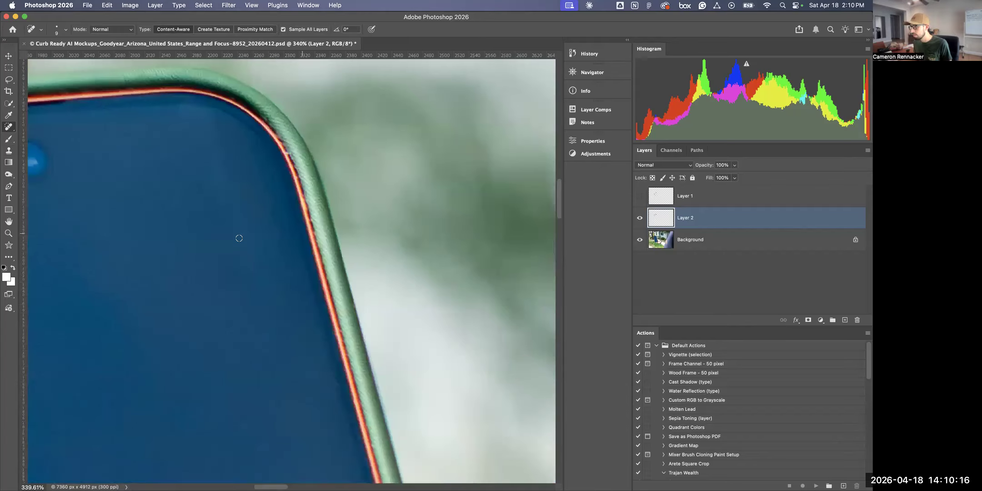
drag(253, 235, 246, 232)
drag(199, 361, 182, 362)
drag(186, 359, 138, 160)
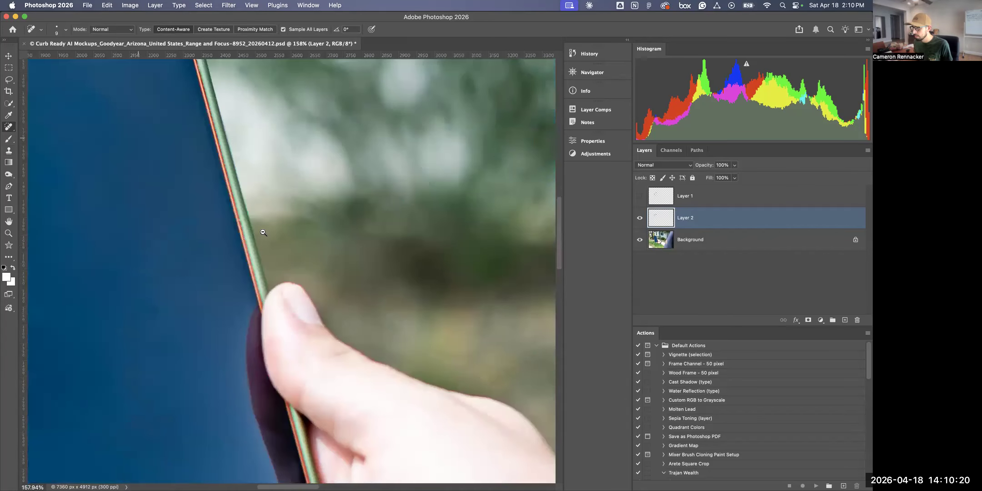
scroll(235, 218, up, 2)
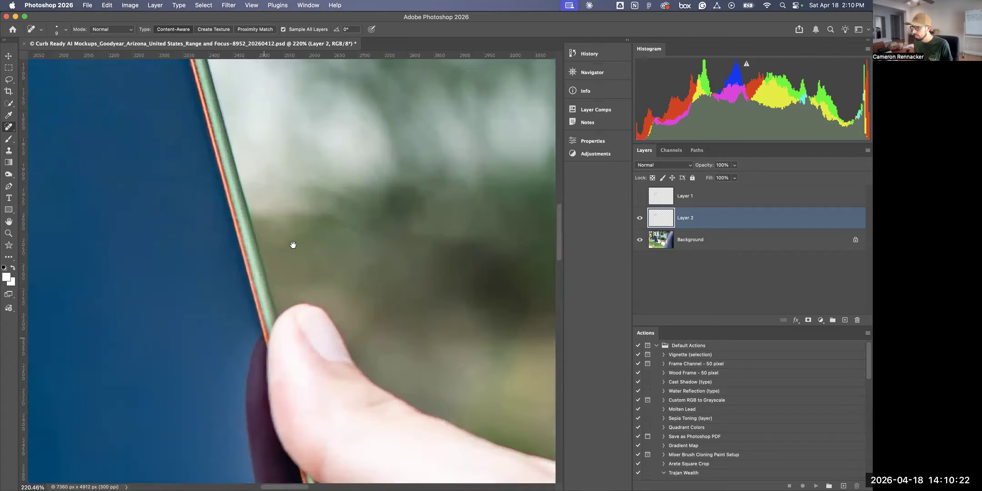
scroll(232, 241, down, 5)
scroll(329, 256, up, 3)
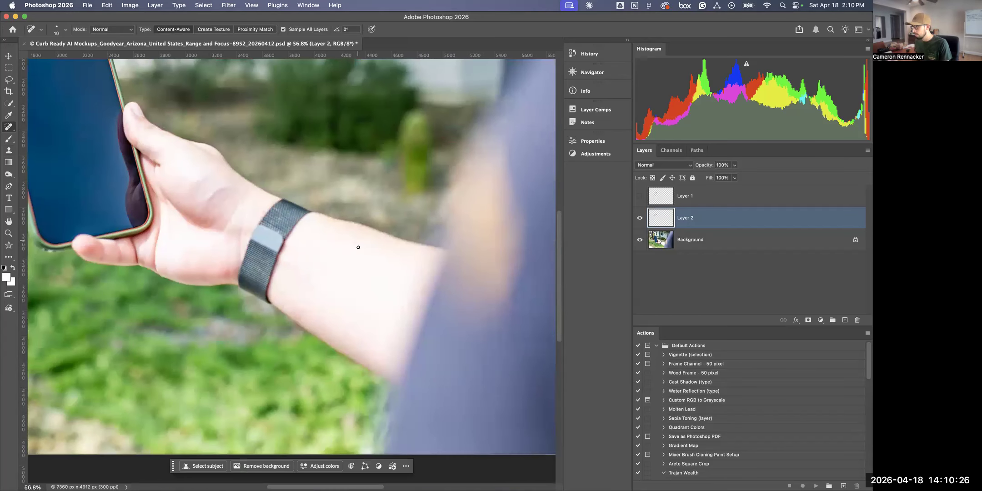
Set the healing brush size to 50 and check the hand, forearm and whole photo for leftover flaws
key(bracketright)
key(bracketright)
key(bracketright)
key(bracketright)
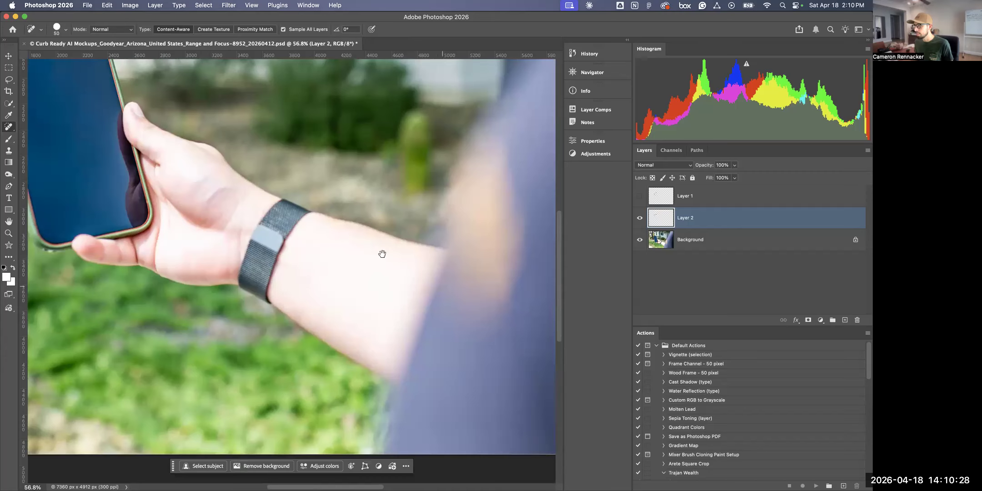
scroll(373, 278, down, 3)
scroll(220, 239, down, 2)
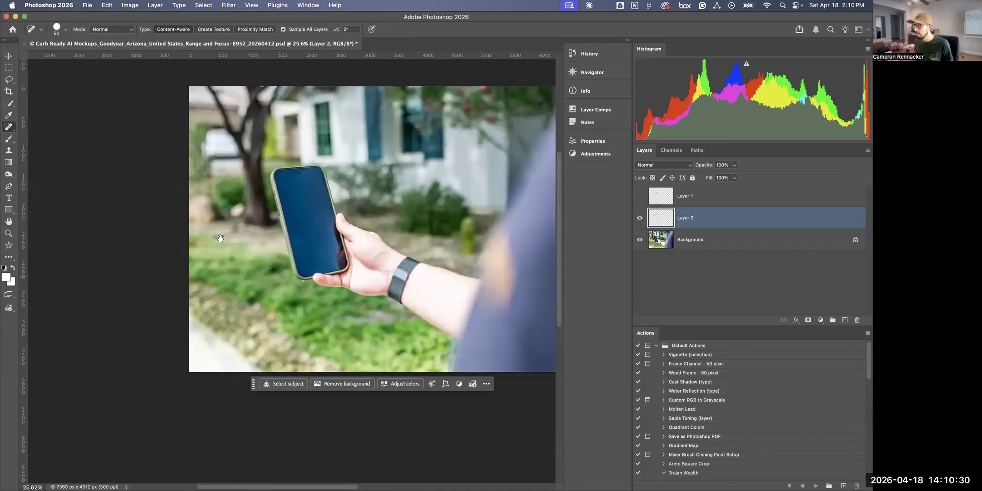
drag(220, 238, 183, 277)
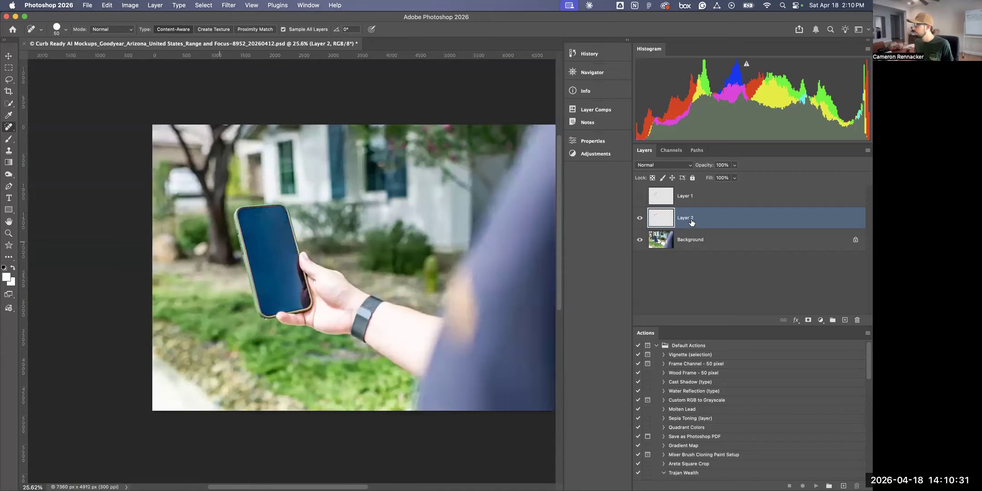
Delete Layer 1 and make the Background layer active
click(726, 195)
key(Delete)
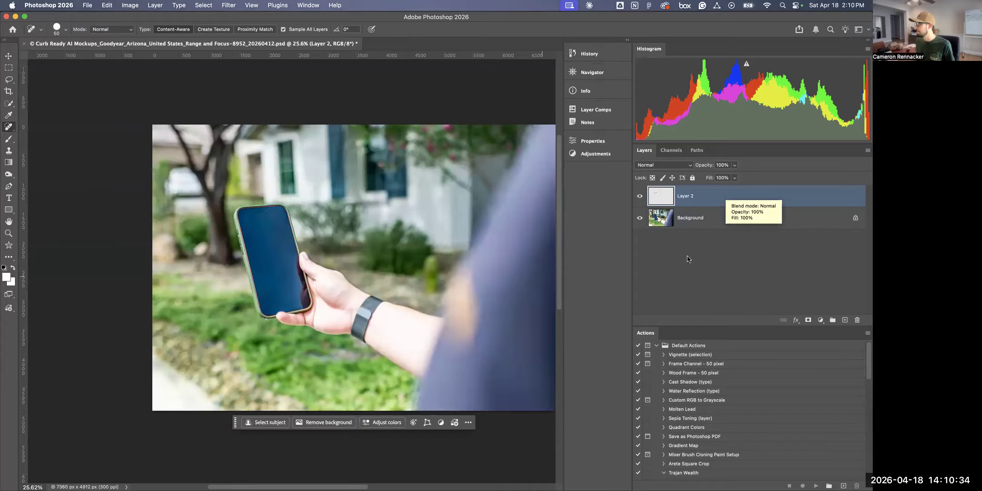
click(697, 224)
Start a Pen tool path at the screen's lower-left corner and trace up the left edge and around the upper-left corner
key(p)
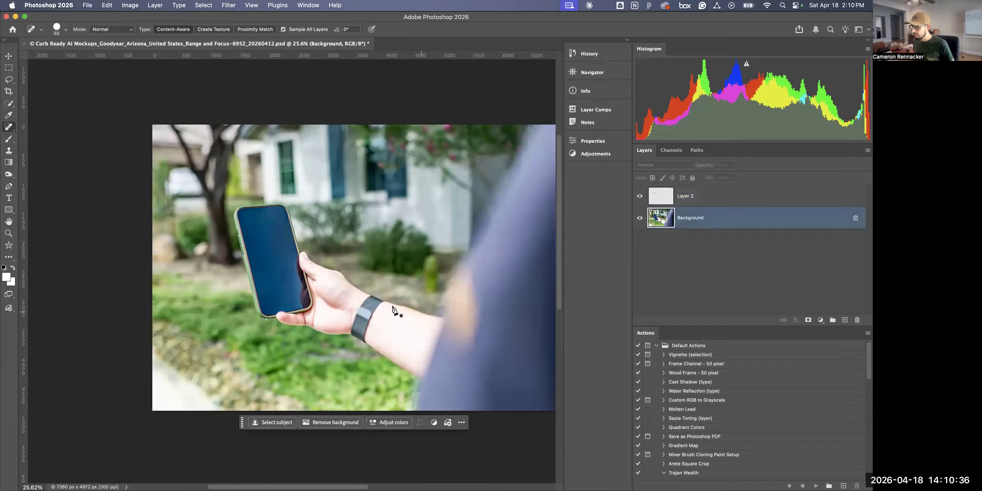
key(p)
drag(264, 265, 320, 290)
drag(256, 452, 242, 380)
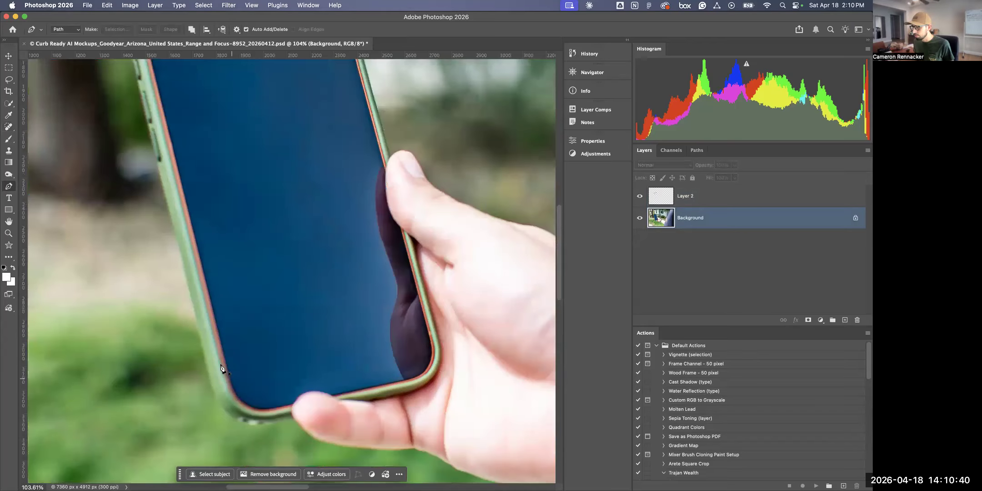
scroll(225, 368, up, 3)
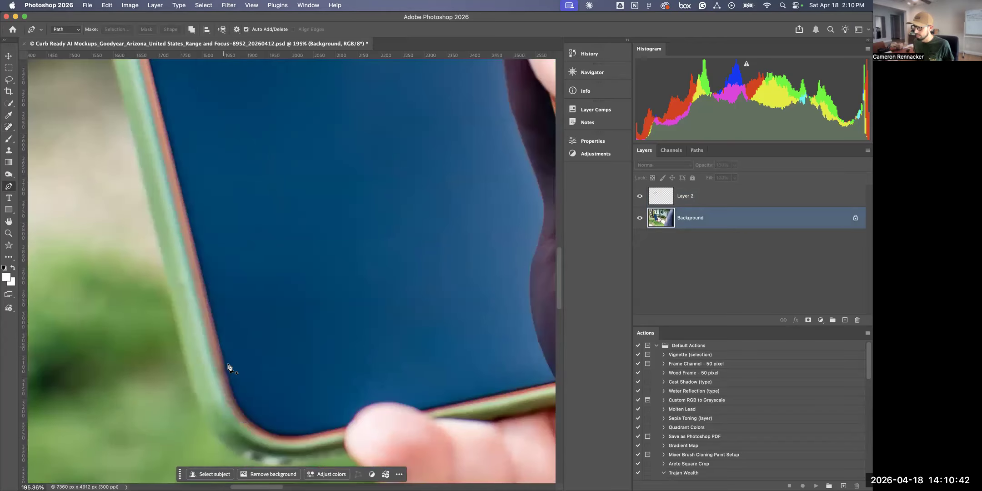
drag(232, 382, 215, 315)
drag(208, 260, 272, 335)
drag(273, 182, 272, 291)
scroll(279, 200, up, 5)
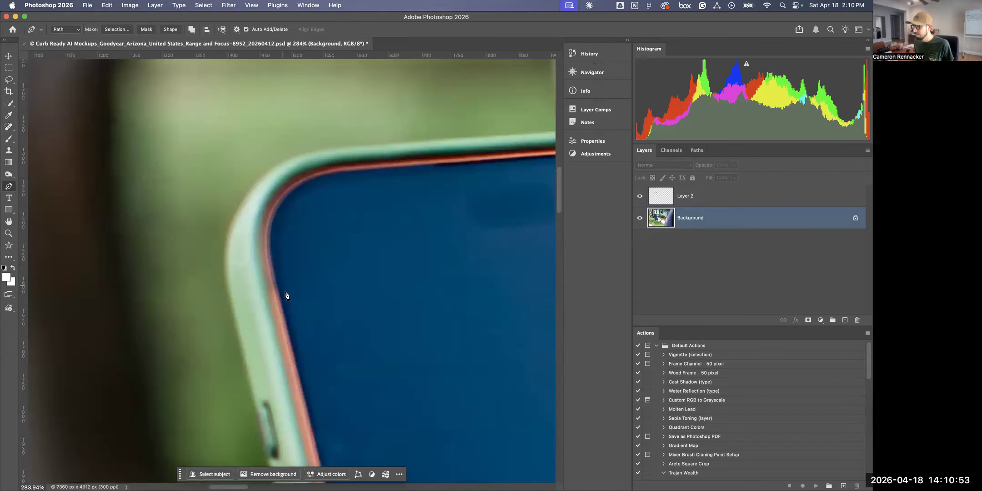
click(273, 248)
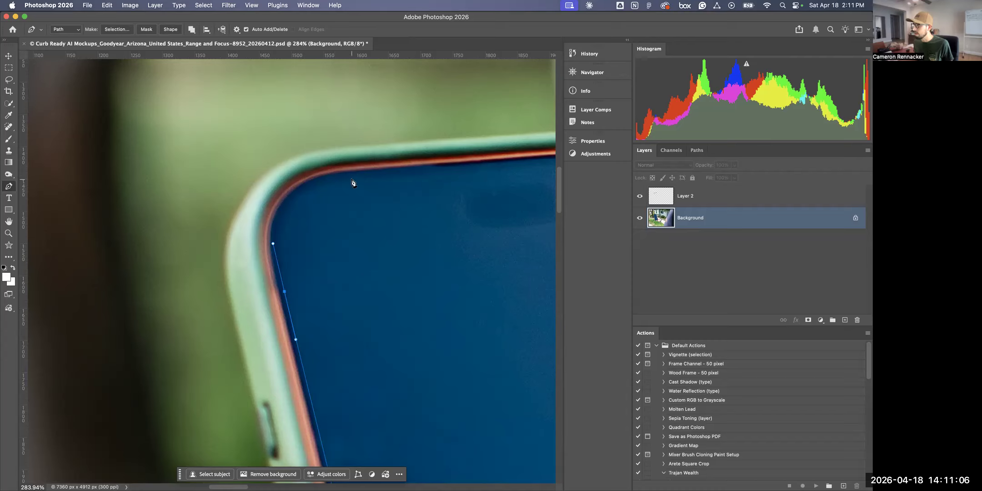
drag(352, 179, 435, 171)
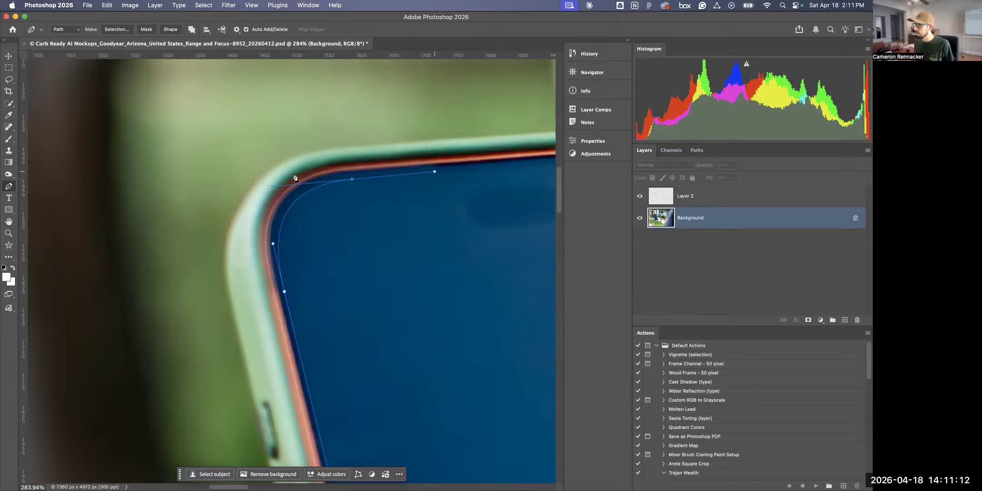
Continue the path along the screen's top edge and curve it around the upper-right corner, refining the curve handles
drag(409, 208, 89, 310)
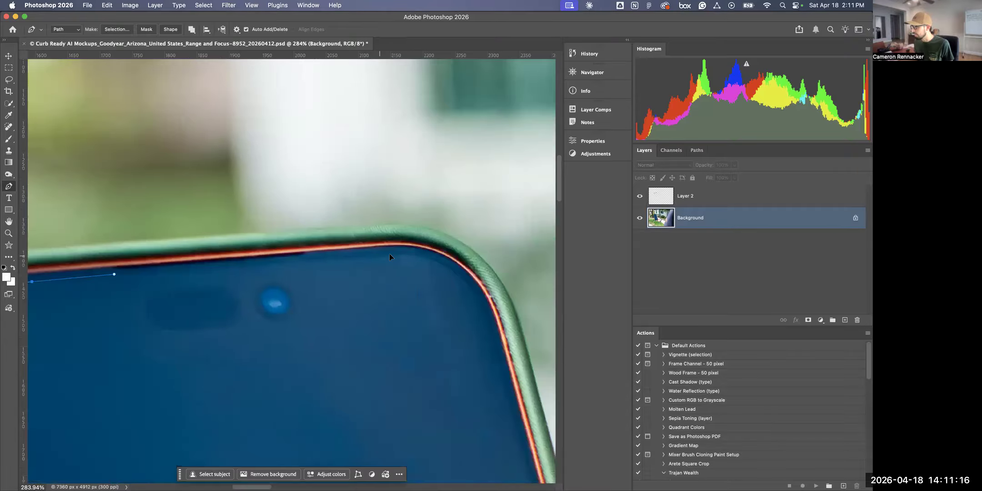
drag(383, 256, 430, 251)
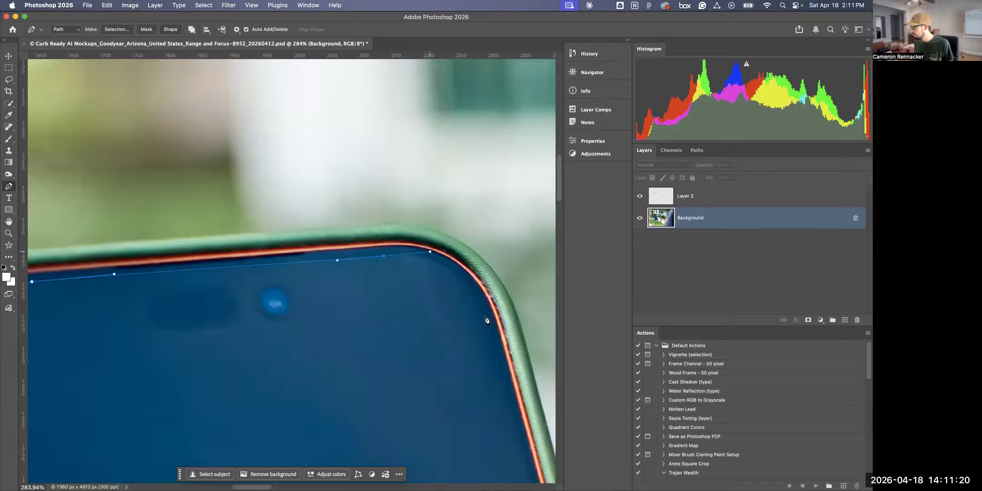
drag(487, 318, 502, 370)
drag(487, 319, 488, 324)
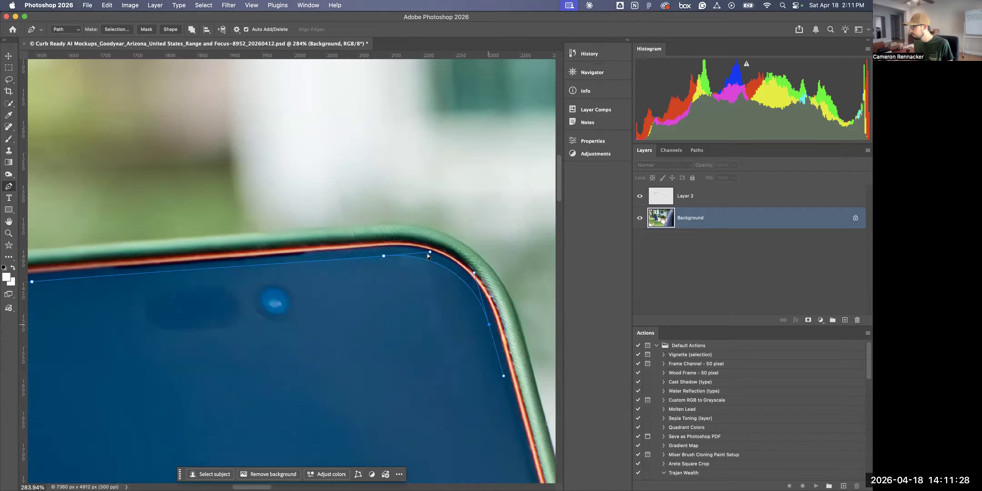
drag(431, 252, 438, 251)
Extend the path down the screen's right edge to the point where the thumb overlaps the phone
drag(391, 312, 232, 68)
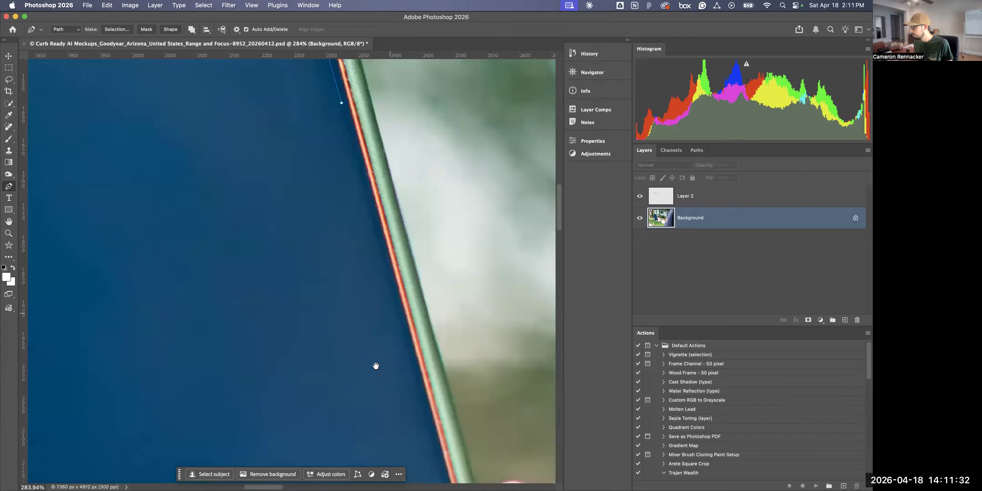
drag(305, 294, 401, 341)
scroll(401, 340, up, 8)
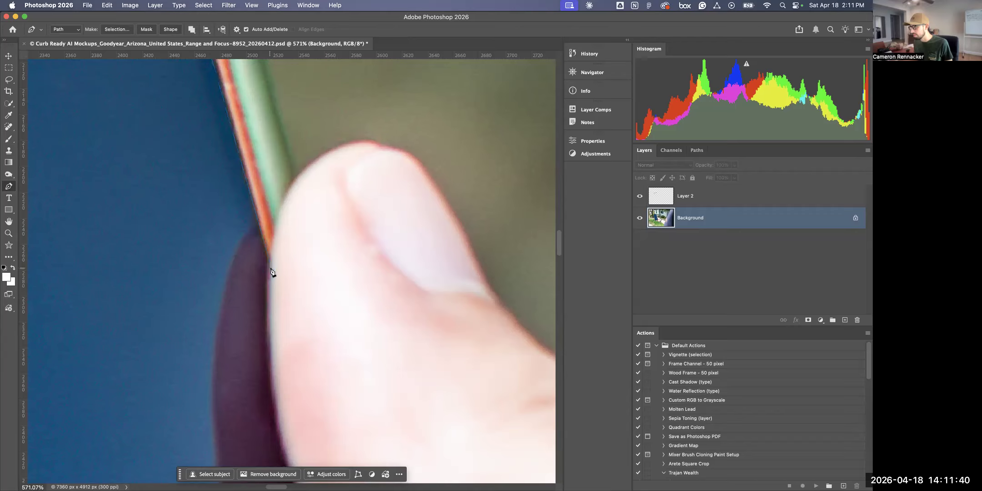
click(271, 273)
click(273, 279)
click(271, 337)
Curve the path along the thumb's edge down to where the phone rim reappears, adjusting the anchor and handles to fit
drag(296, 345, 221, 107)
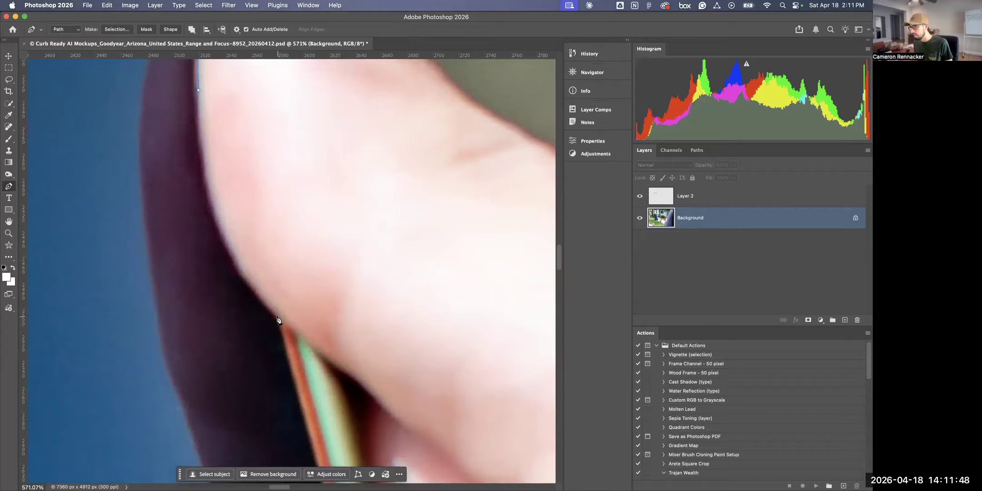
drag(276, 316, 283, 320)
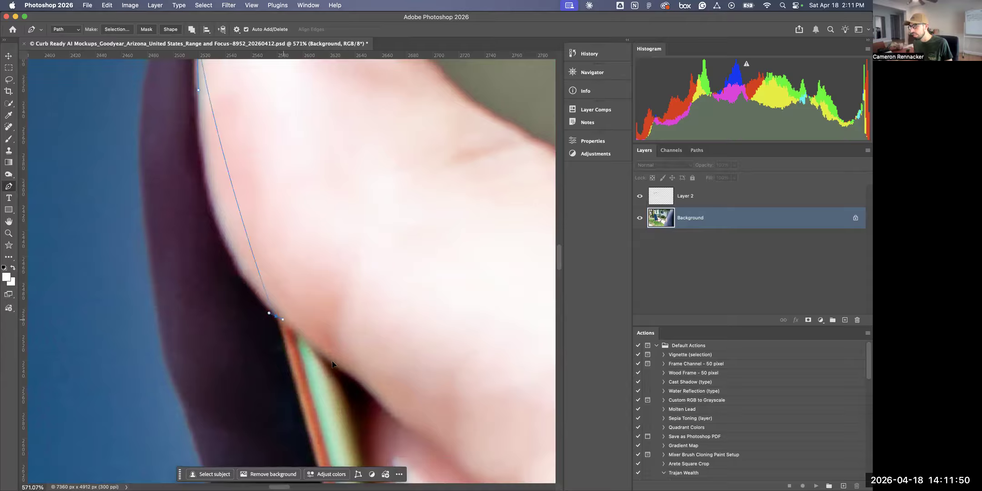
drag(389, 404, 362, 400)
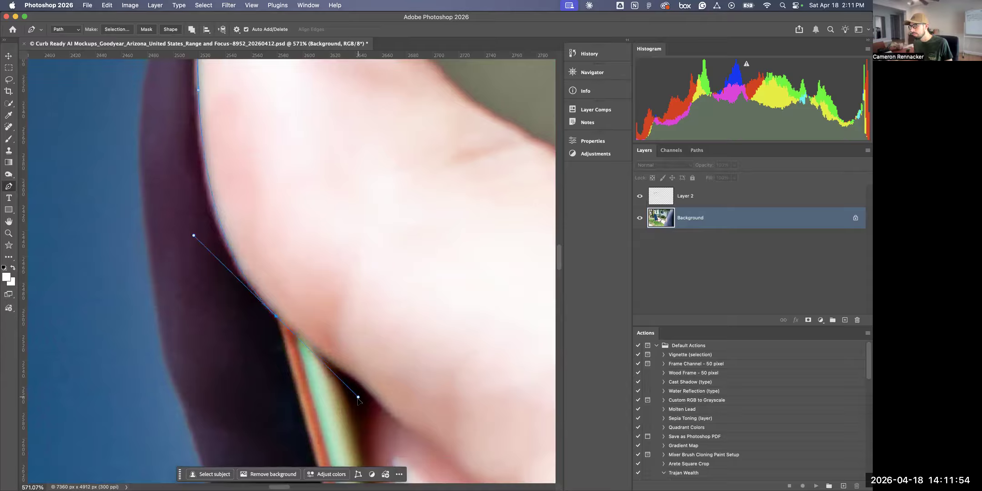
drag(276, 316, 276, 313)
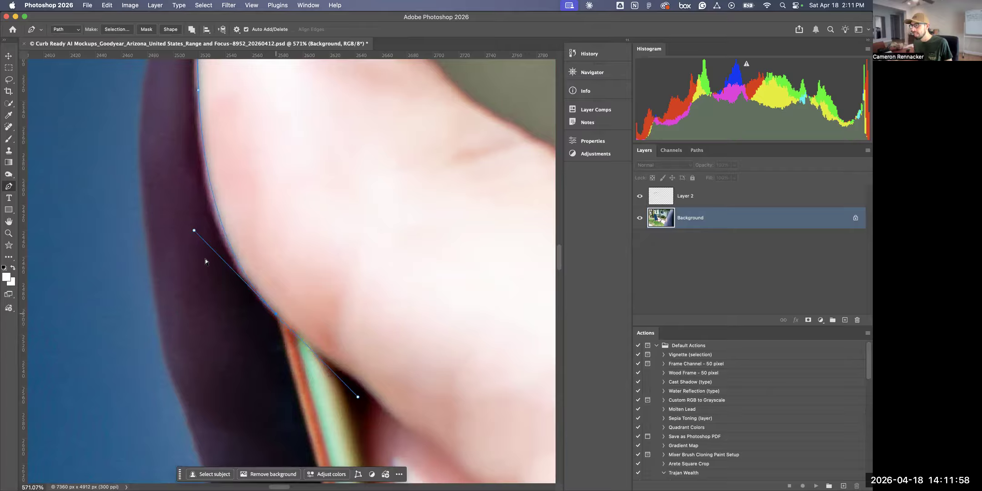
drag(193, 230, 191, 229)
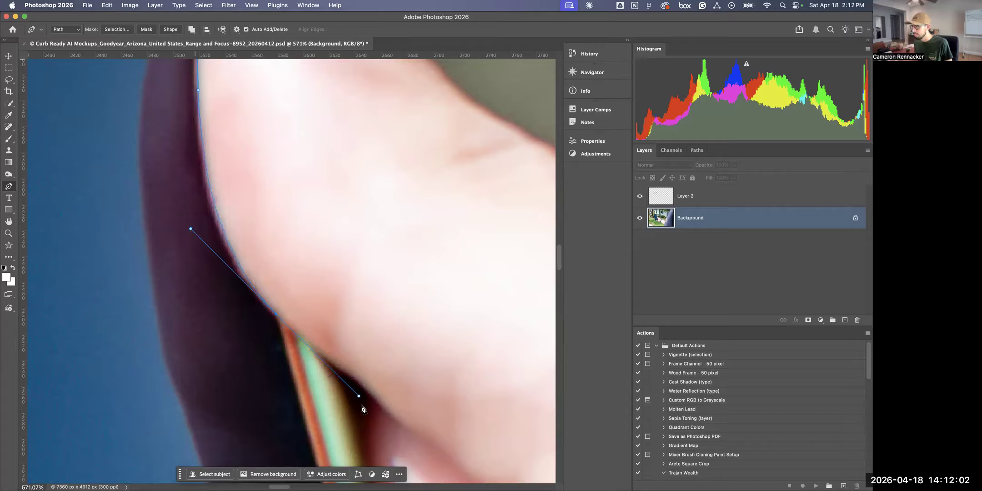
Continue the path down the right edge below the thumb and curve it around the screen's lower-right corner
click(298, 408)
drag(298, 408, 272, 229)
drag(294, 378, 249, 189)
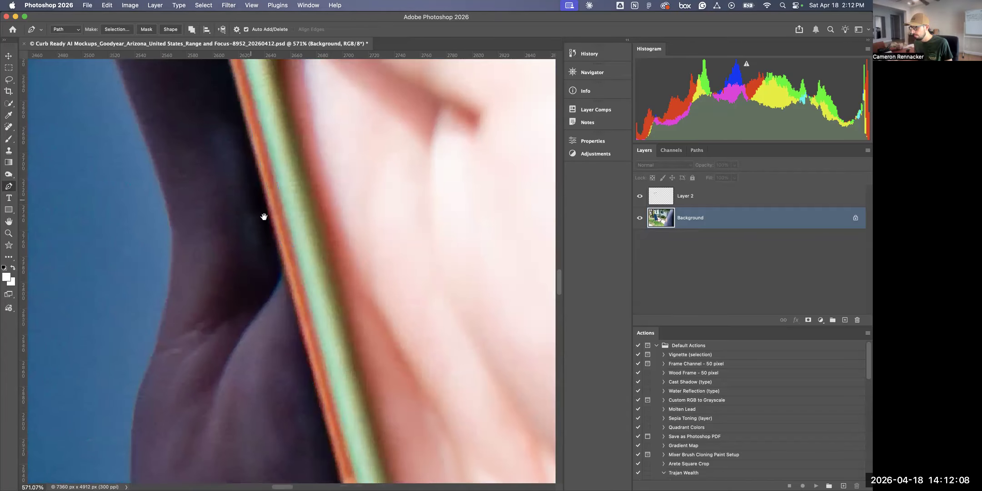
scroll(254, 198, down, 3)
scroll(281, 263, down, 3)
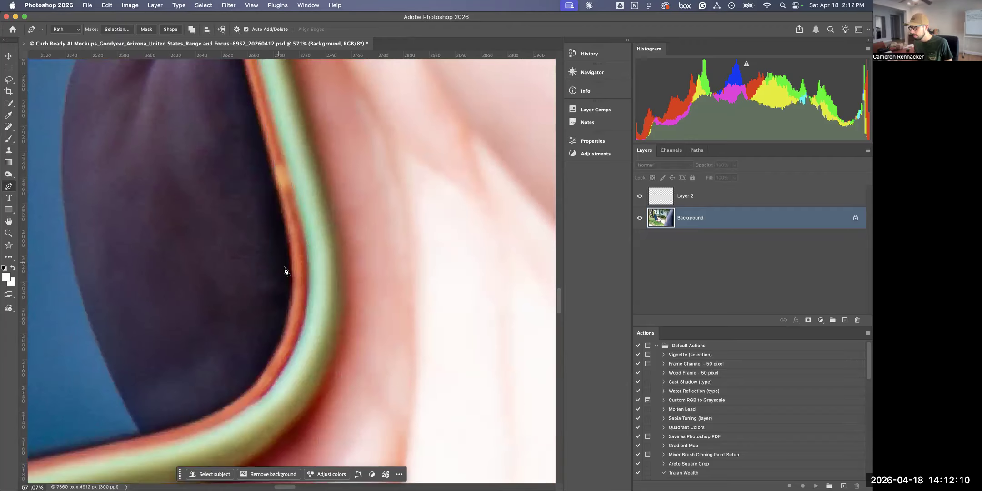
drag(284, 264, 299, 337)
drag(136, 430, 79, 453)
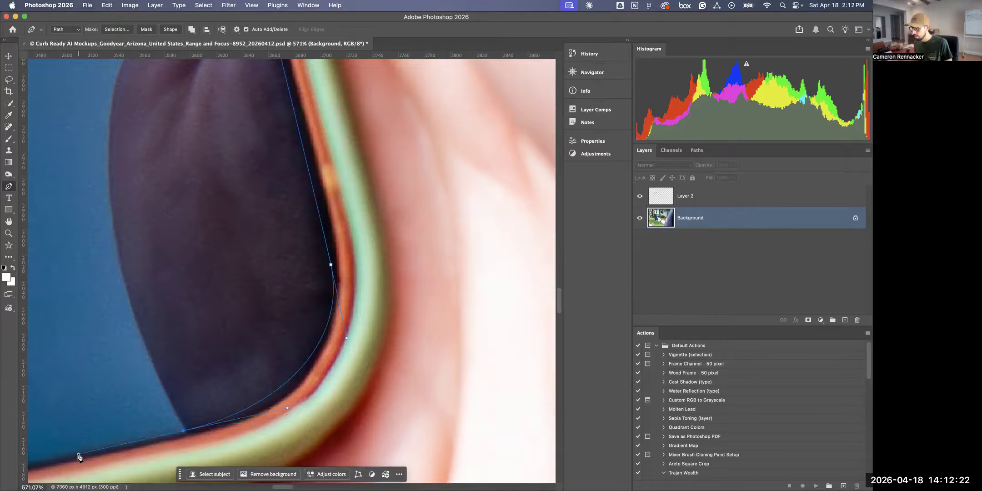
Extend the path along the screen's bottom edge to where the fingertip overlaps the phone and fit its handle to the finger
drag(429, 294, 244, 355)
scroll(334, 333, up, 5)
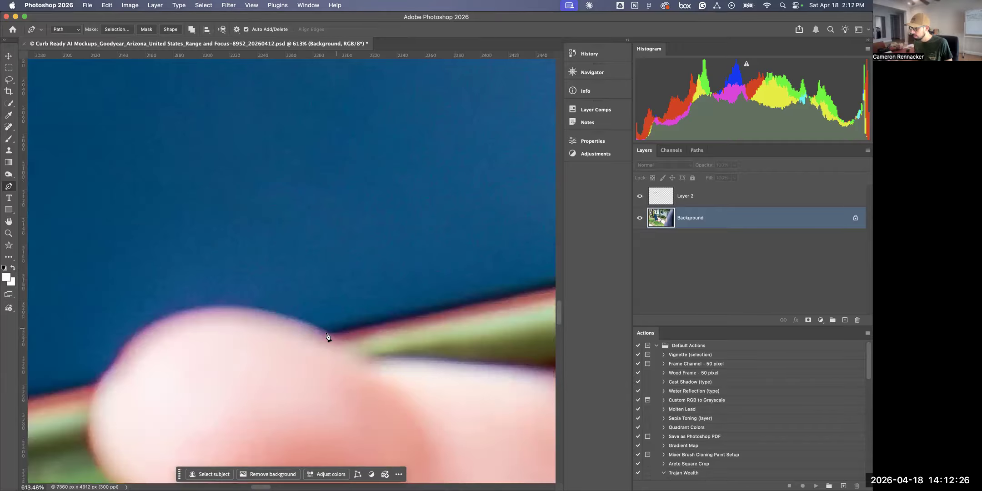
drag(322, 334, 318, 335)
click(287, 319)
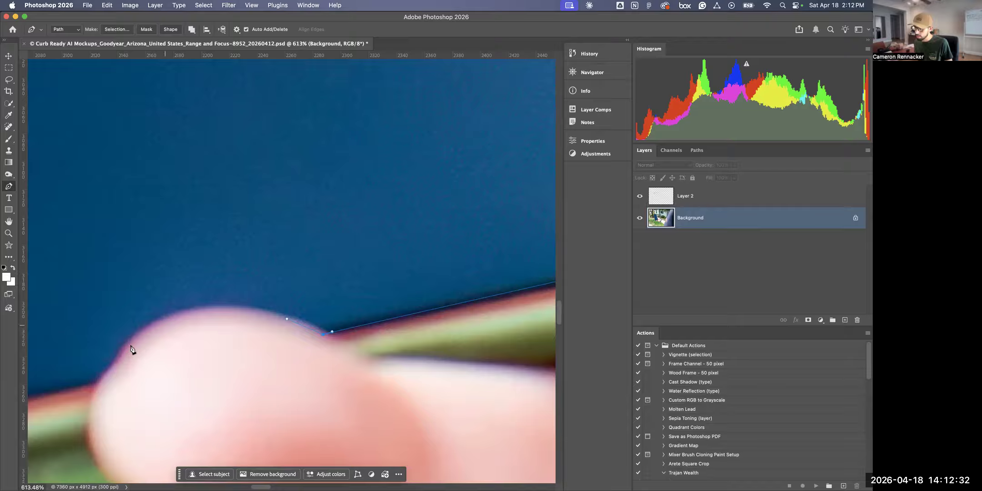
Curve the path over the fingertip and down to the point where the phone's bottom rim reappears, fitting the anchors to the finger's edge
drag(131, 346, 95, 401)
click(116, 370)
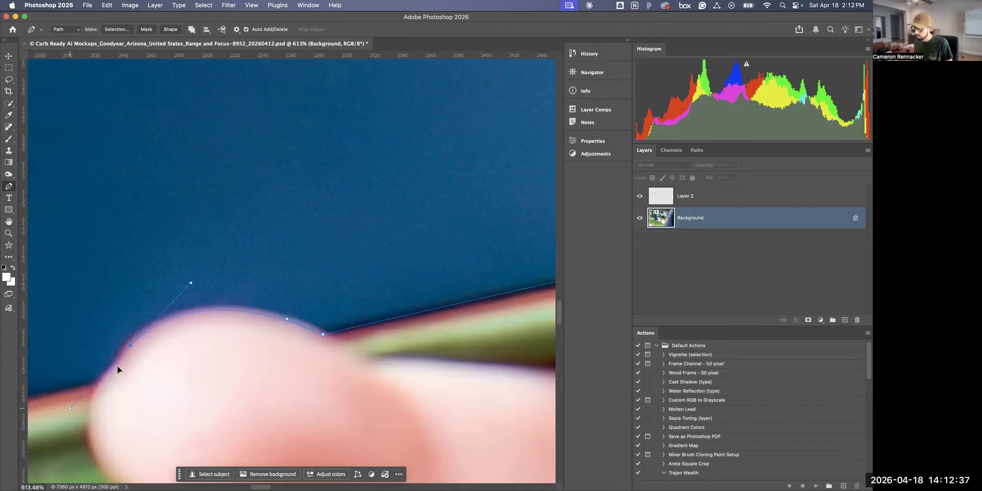
key(super+z)
click(101, 382)
click(90, 383)
key(Up)
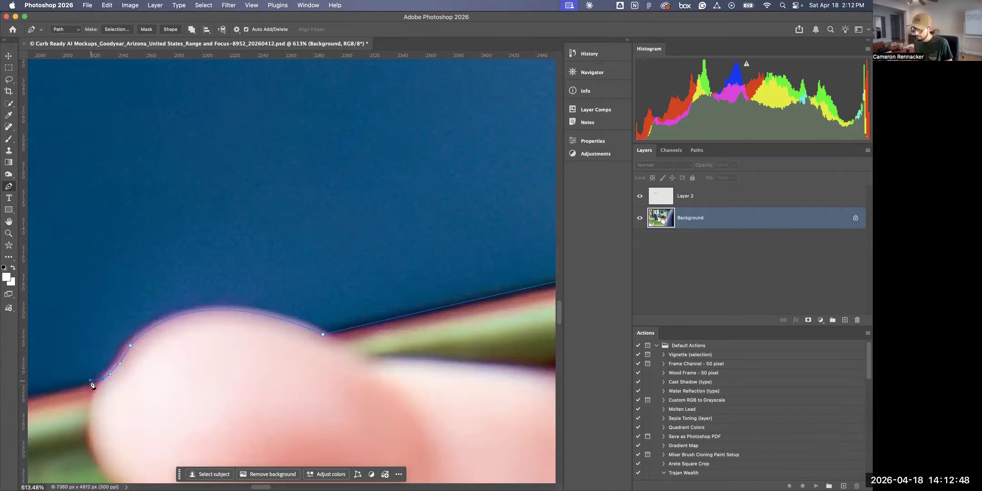
key(Down)
Continue the path along the bottom edge, curve it around the screen's lower-left corner and close it at the starting anchor
drag(90, 382, 314, 314)
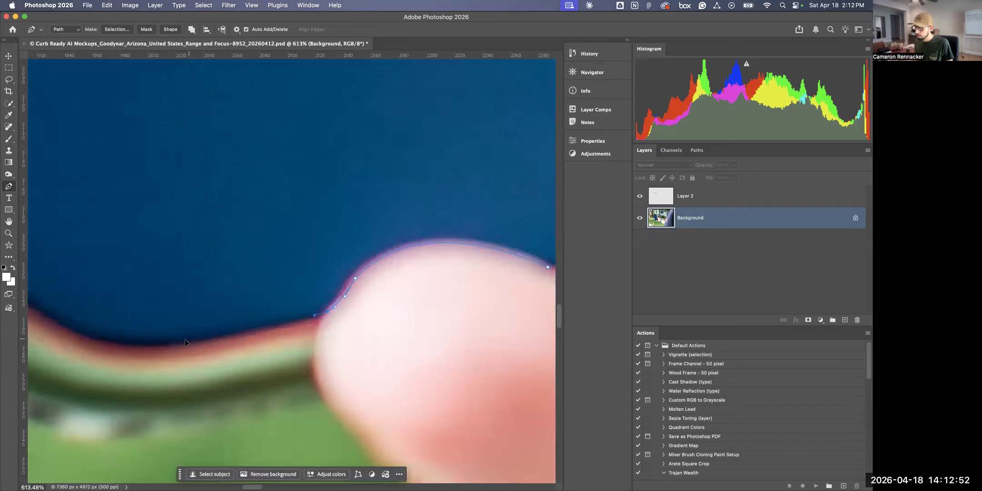
drag(188, 338, 168, 342)
drag(130, 286, 232, 310)
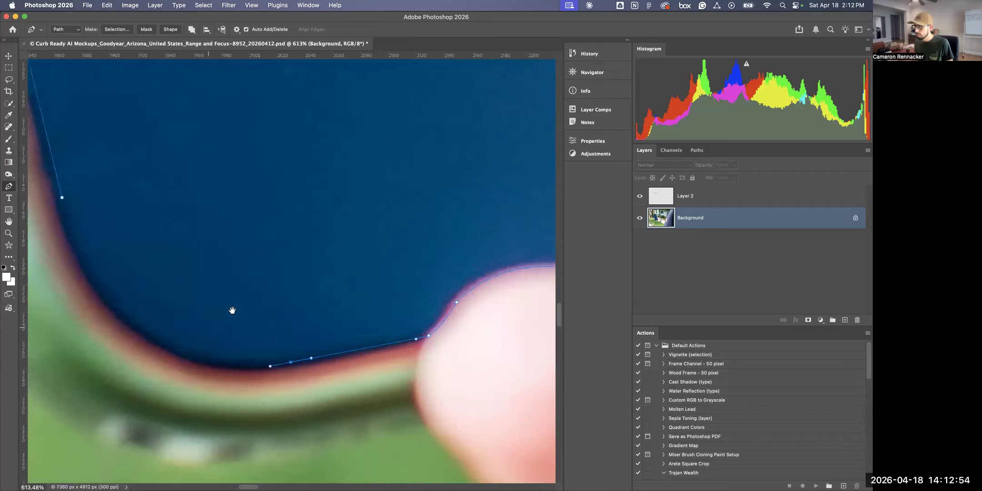
drag(197, 208, 172, 134)
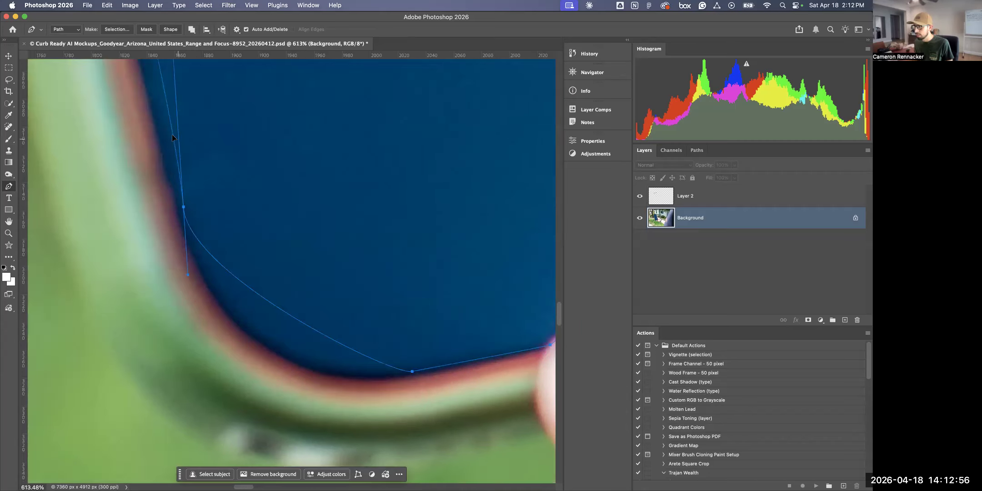
key(super+z)
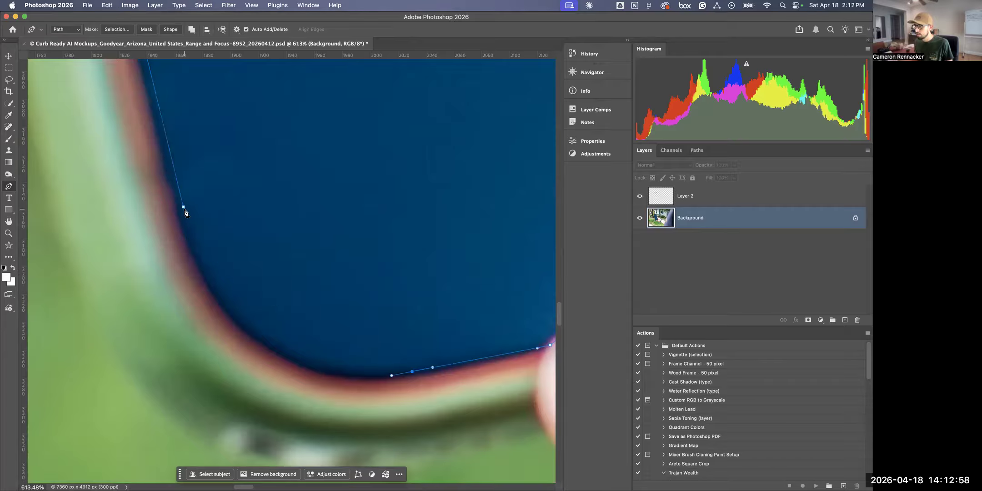
drag(183, 206, 146, 86)
drag(136, 56, 132, 72)
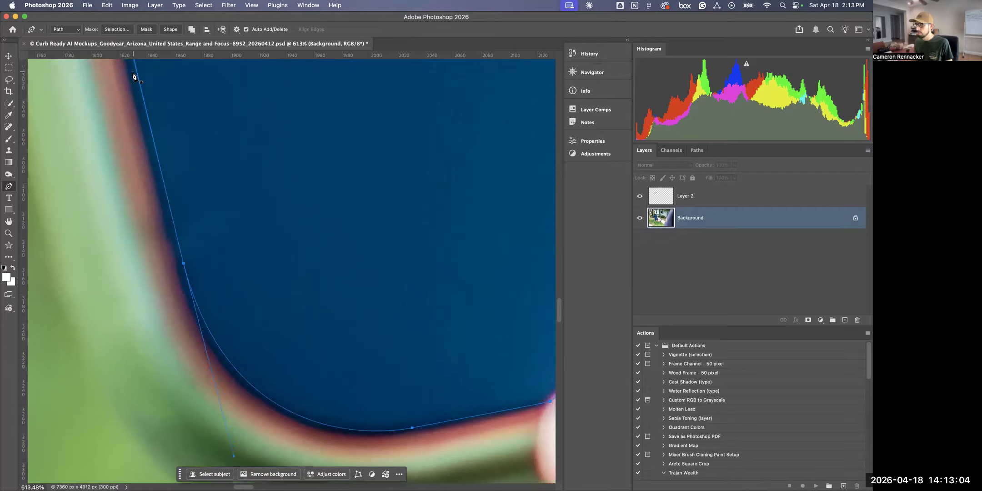
Save the work path under the name "Screen" and return to the layer list
click(696, 150)
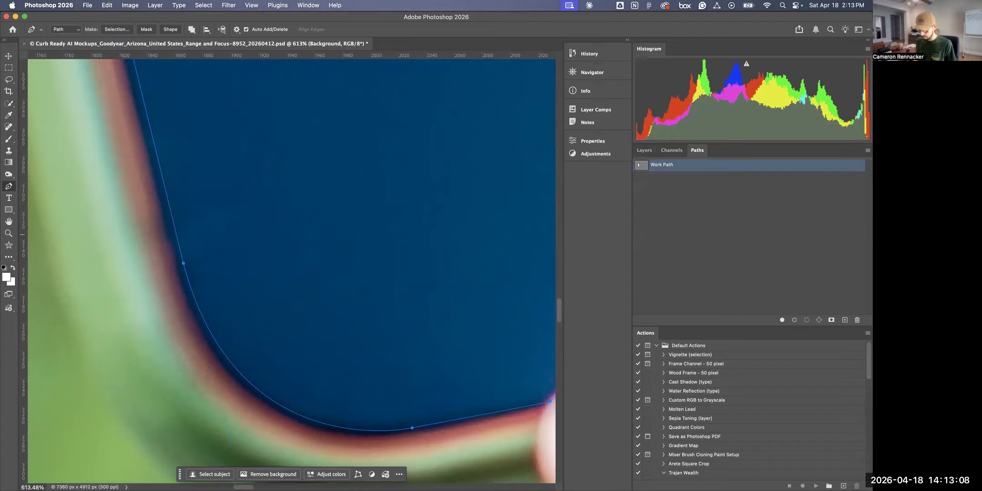
double_click(660, 165)
text(Phone)
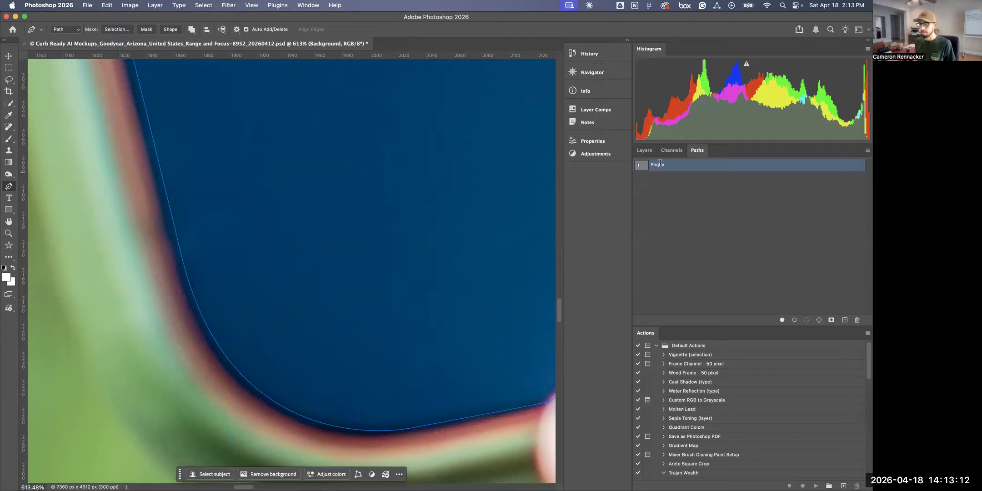
key(BackSpace)
key(BackSpace)
key(BackSpace)
key(BackSpace)
key(BackSpace)
text(Screen)
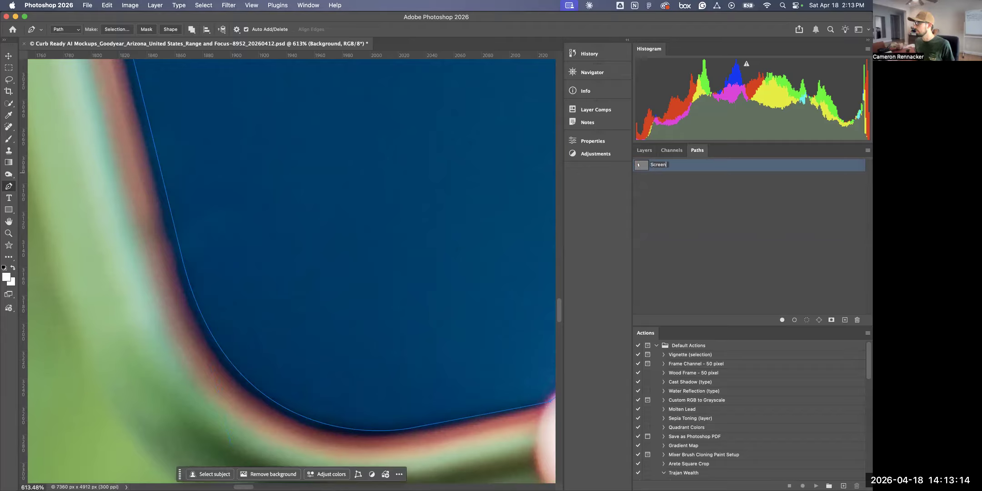
key(Return)
drag(409, 248, 337, 251)
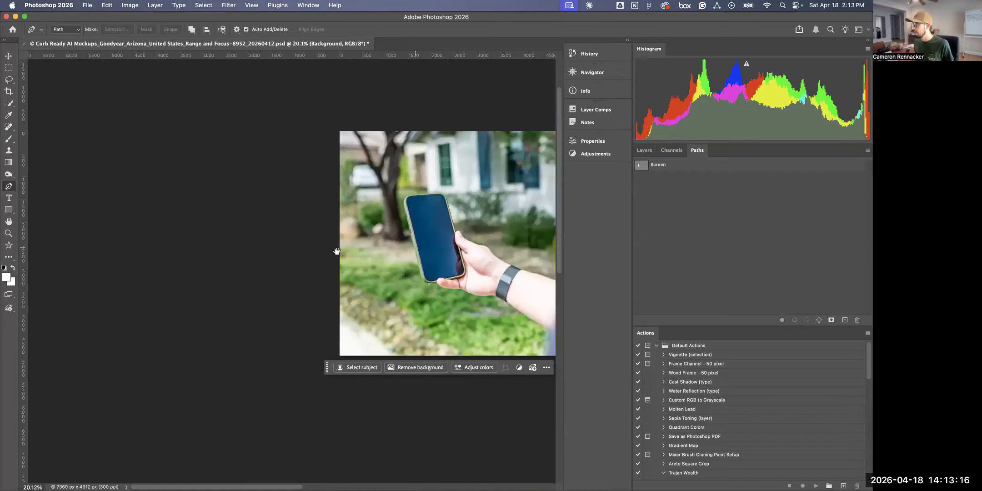
click(644, 150)
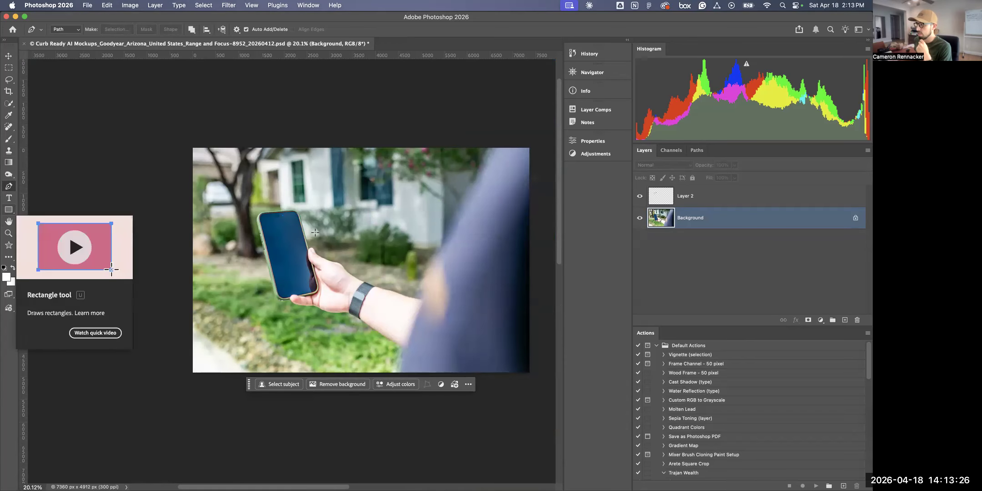
Switch to Figma and select the first /financial frame in the Home Page + Widget Flow to check its width and height
key(u)
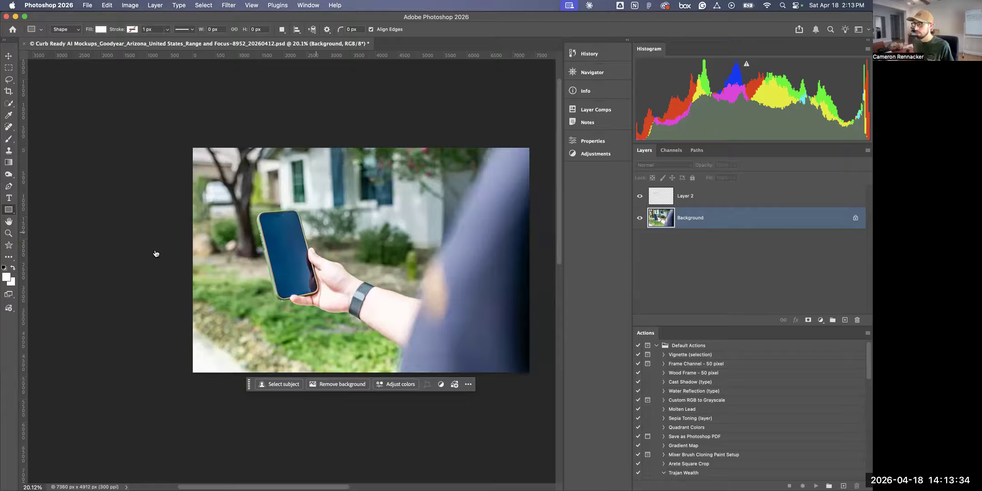
key(super+Tab)
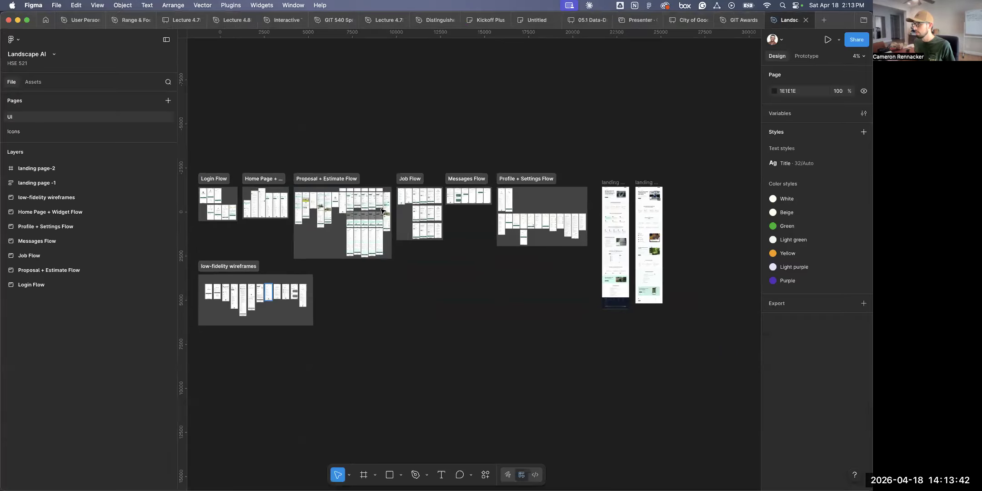
drag(275, 202, 387, 190)
click(263, 171)
scroll(275, 202, up, 8)
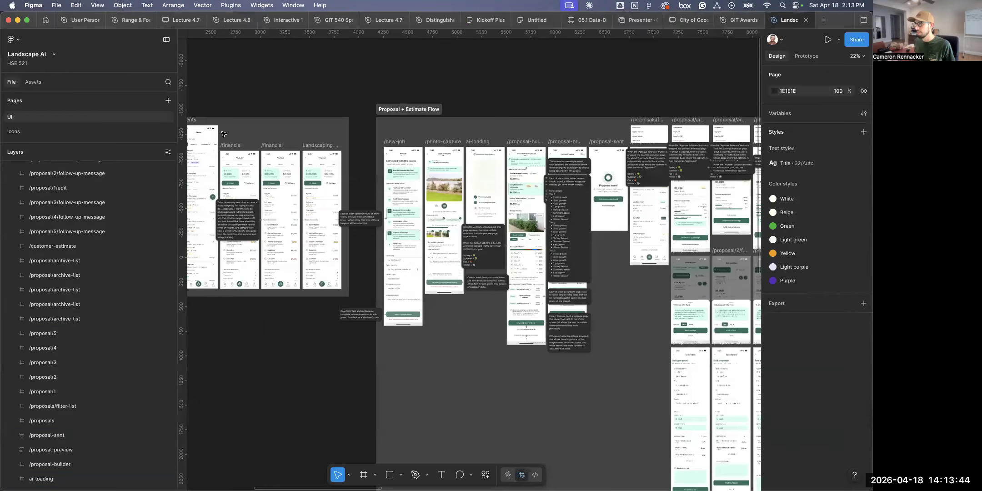
scroll(285, 130, up, 4)
click(282, 123)
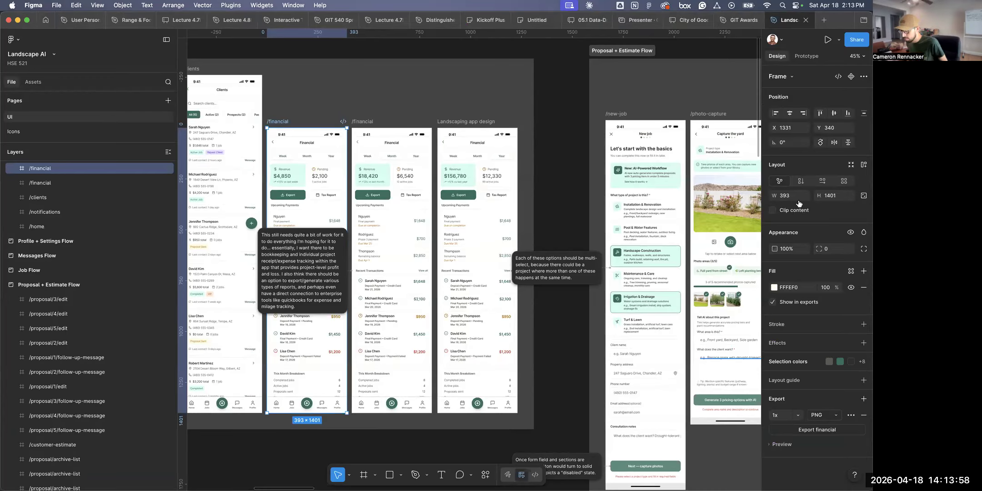
key(super+Tab)
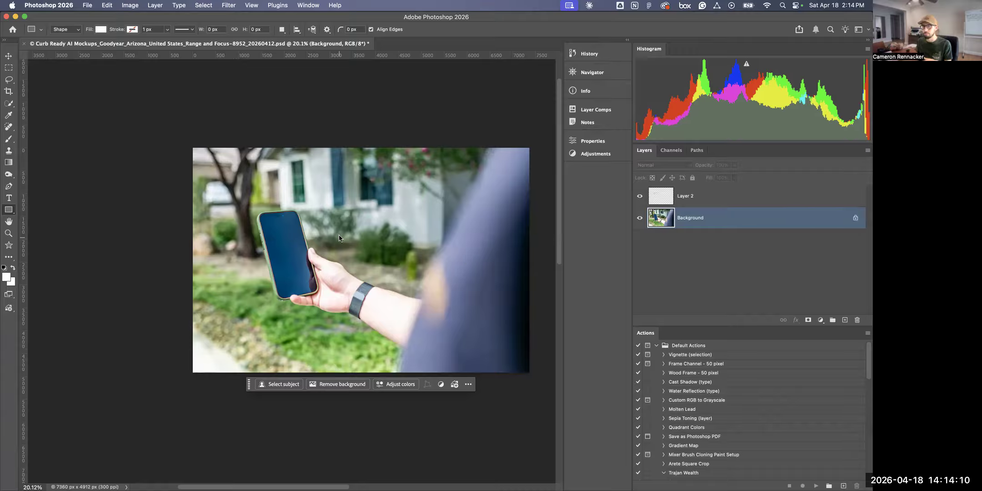
Create a rectangle shape in Photoshop at twice the /financial frame's size, 786 px wide and 2802 px high
key(super+Tab)
click(403, 193)
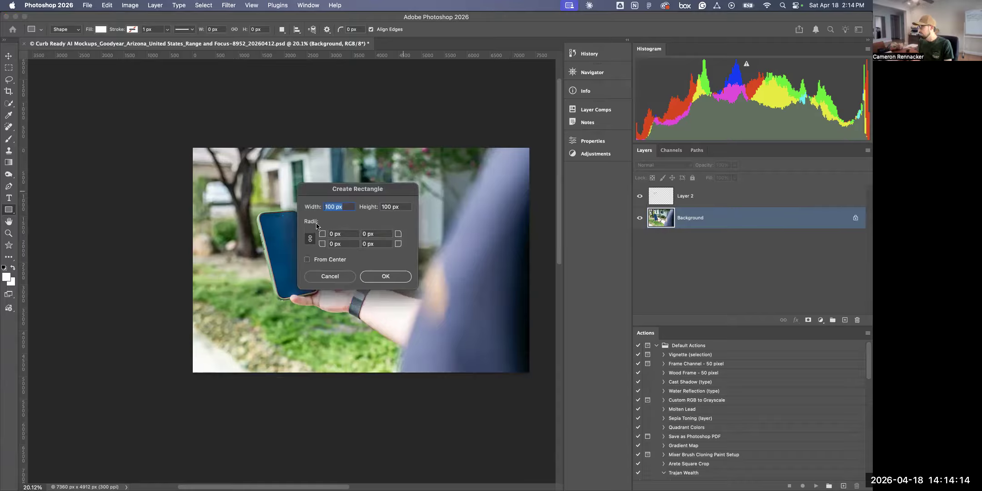
text(3)
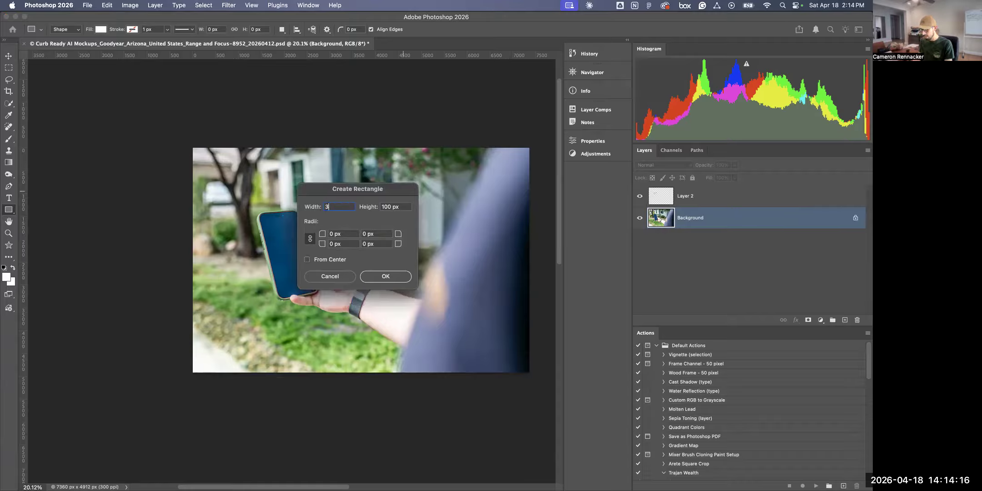
text(93*2)
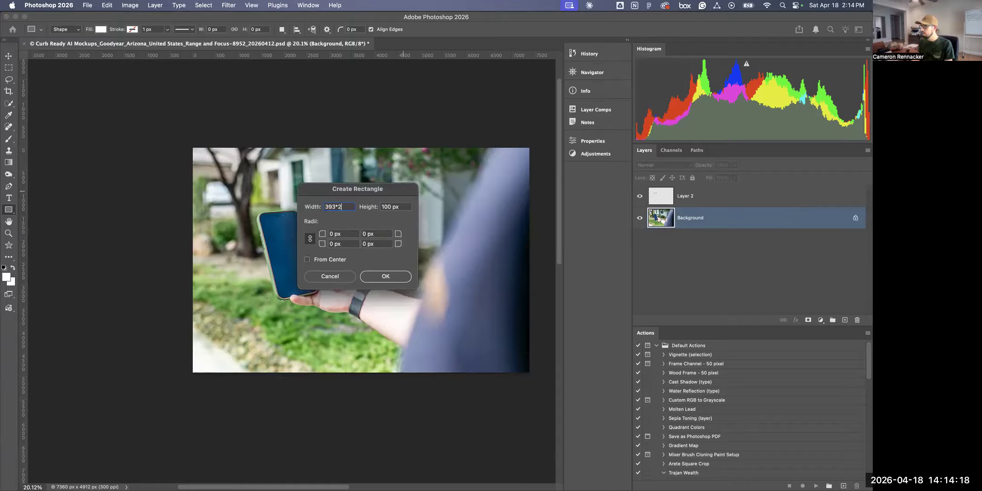
key(Tab)
text(1)
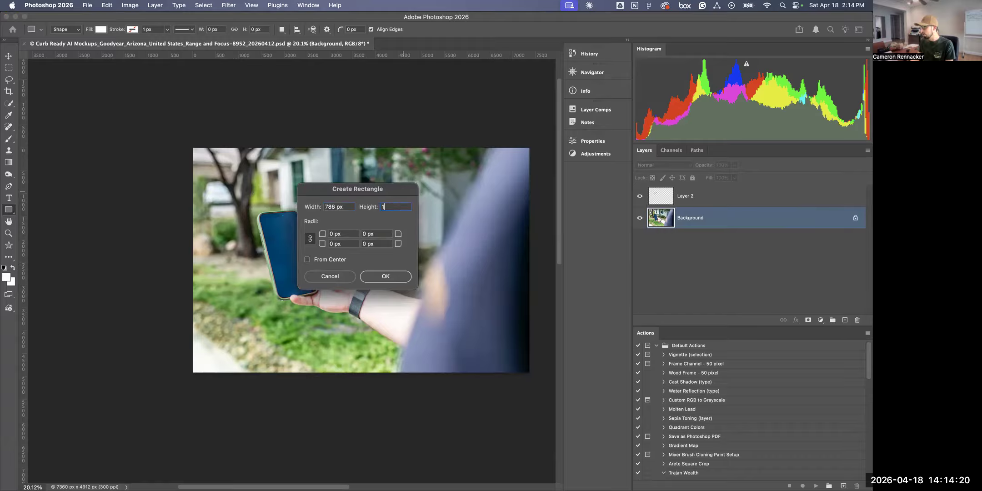
text(401*2)
key(Tab)
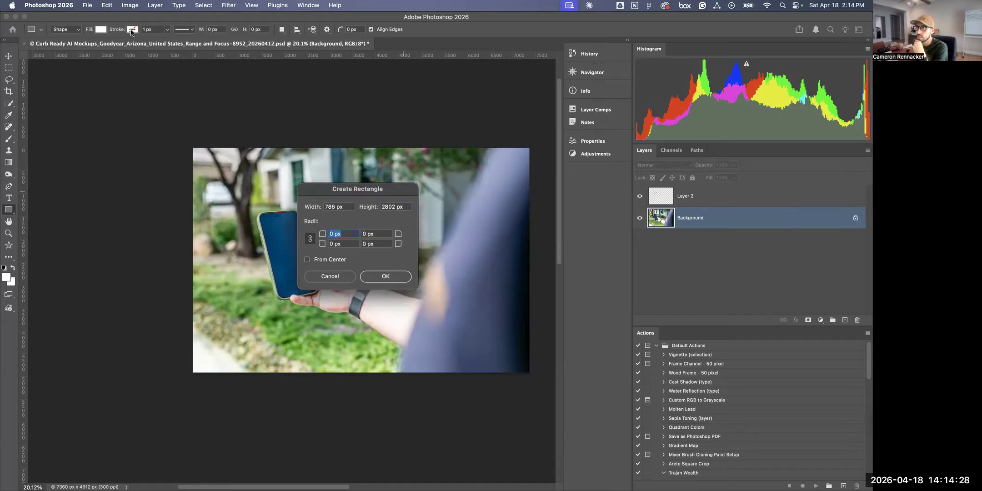
click(387, 276)
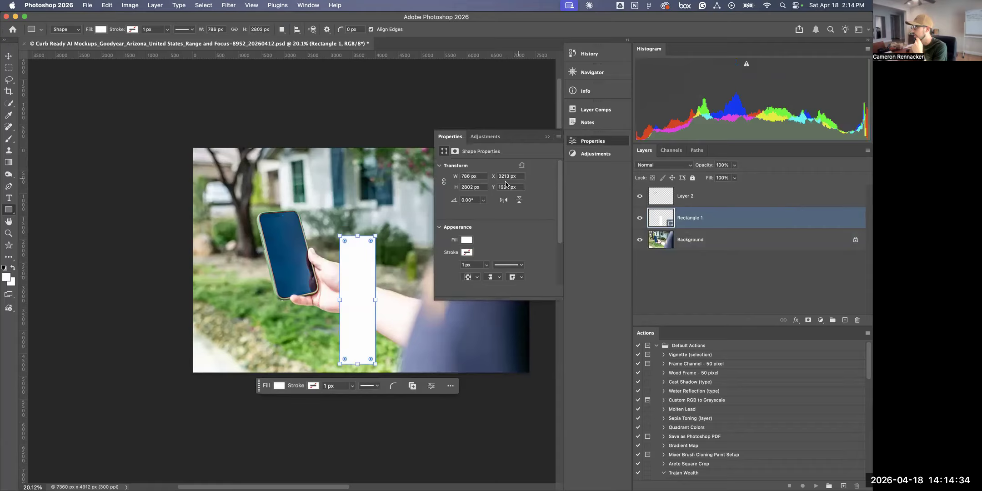
Re-enter the rectangle's height as 1401*2 and try entering 393 as its width
click(486, 188)
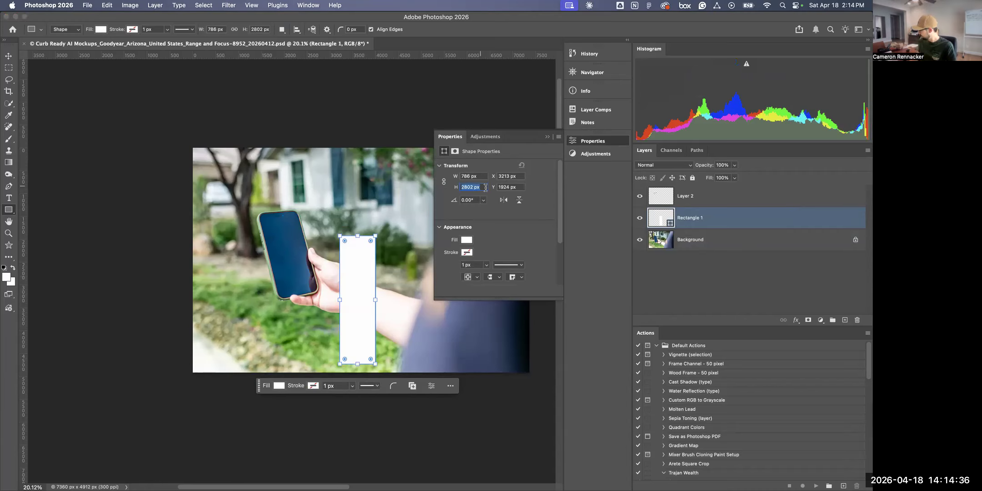
text(1401)
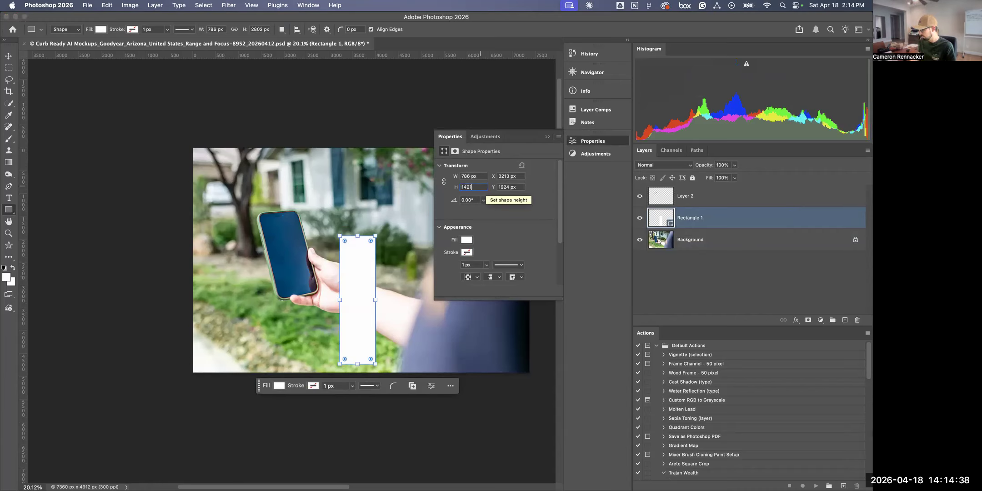
text(*2)
key(Tab)
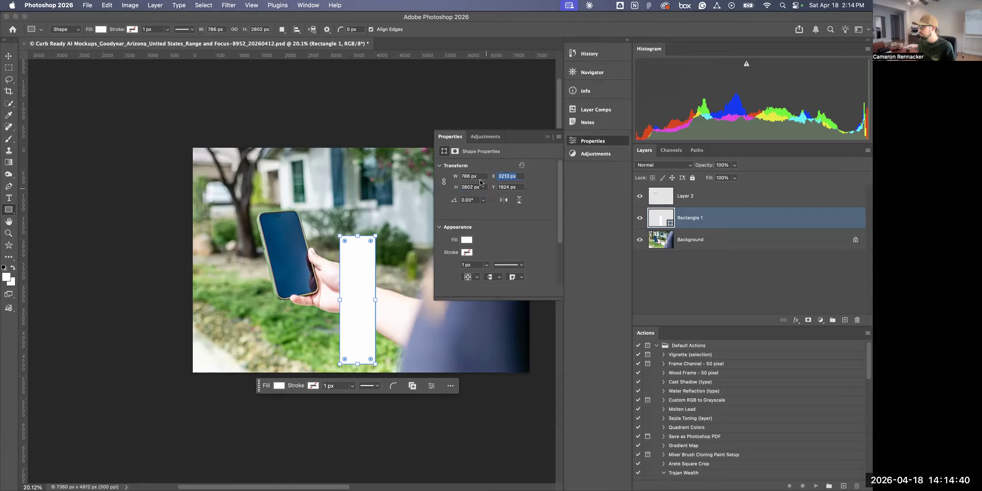
click(477, 176)
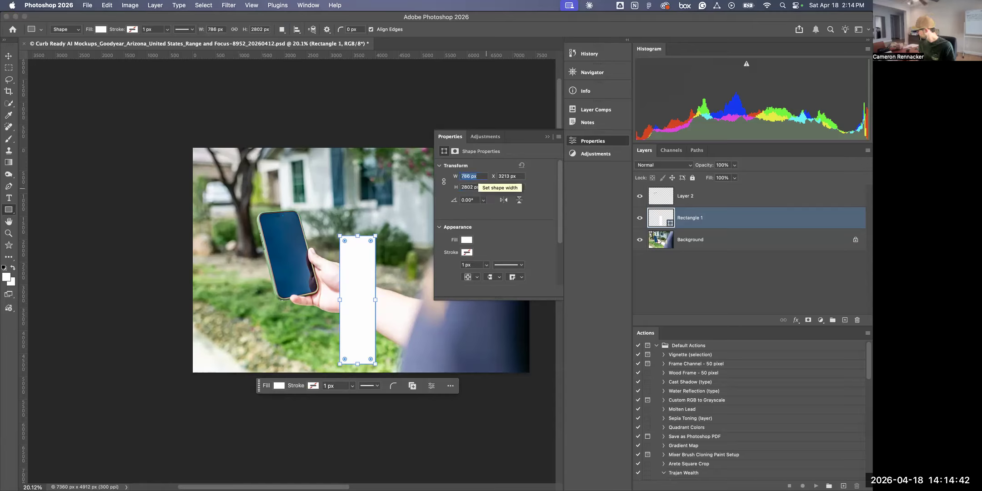
text(393)
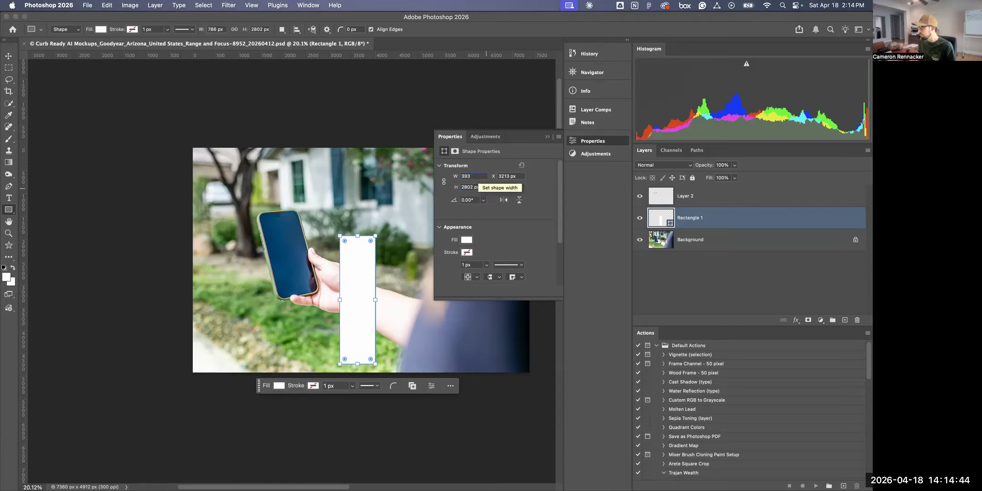
key(Escape)
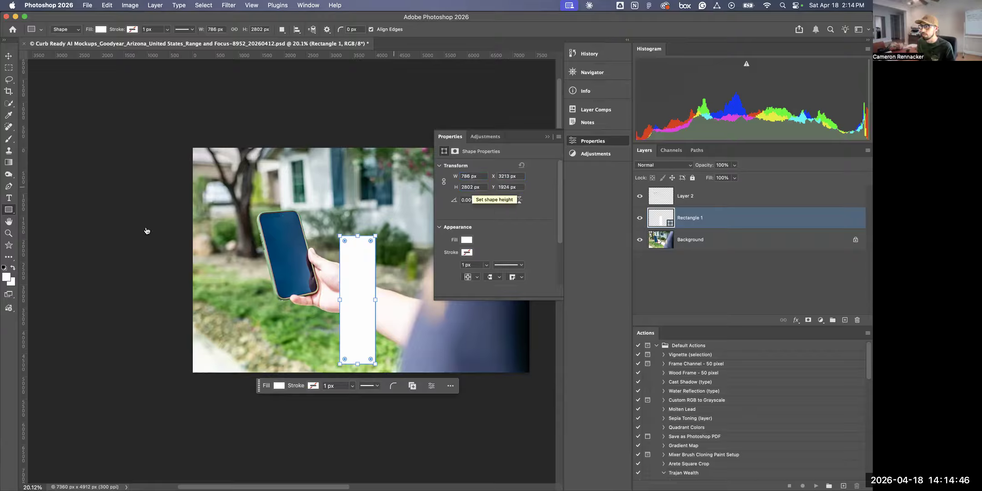
Switch to Figma and select the /default frame in the Login Flow to check its width and height
key(super+Tab)
key(super+Tab)
key(super+Tab)
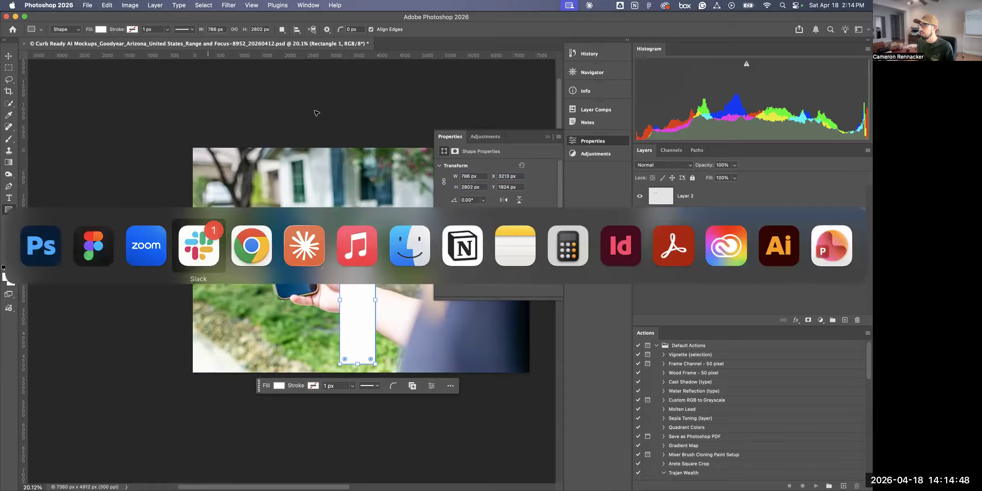
key(super+shift+Tab)
key(super+shift+Tab)
scroll(579, 236, left, 5)
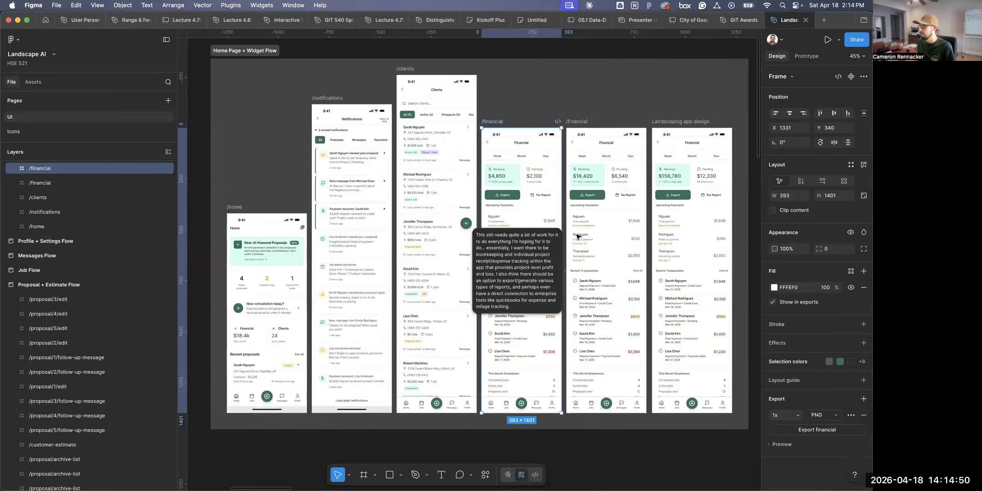
scroll(409, 178, down, 5)
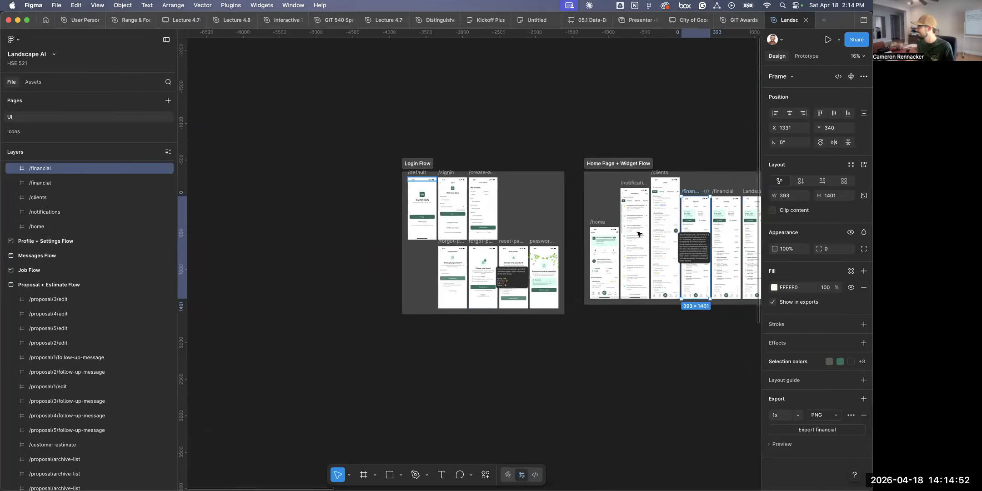
click(417, 173)
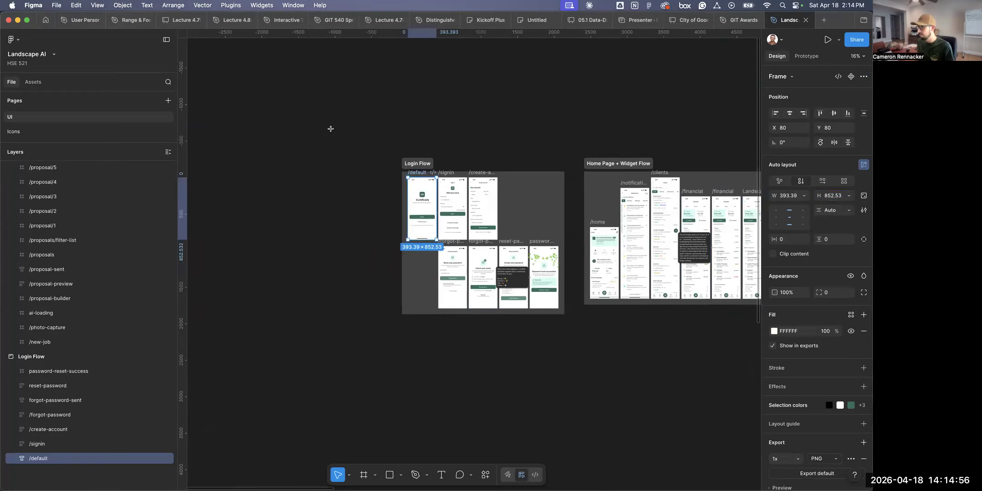
Add an iPhone 16 preset frame to the Figma page to check its width and height, and delete it
key(f)
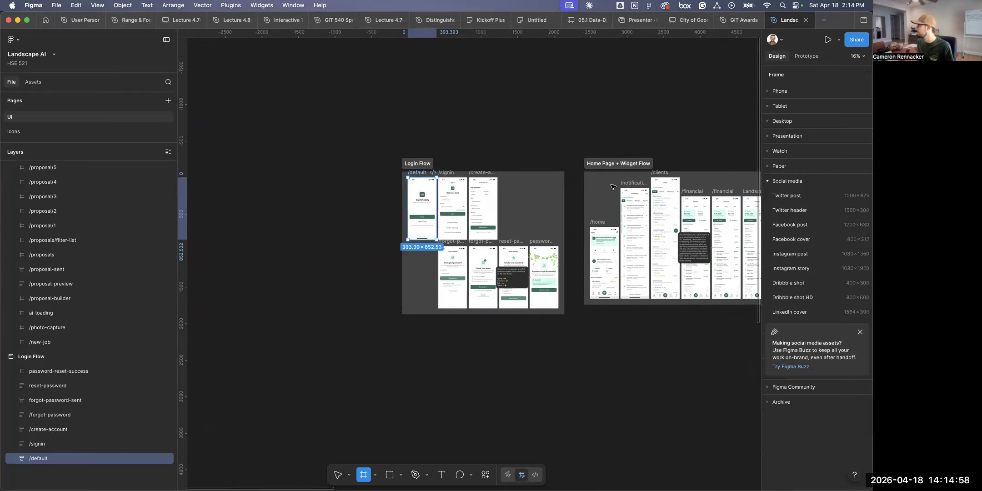
key(Escape)
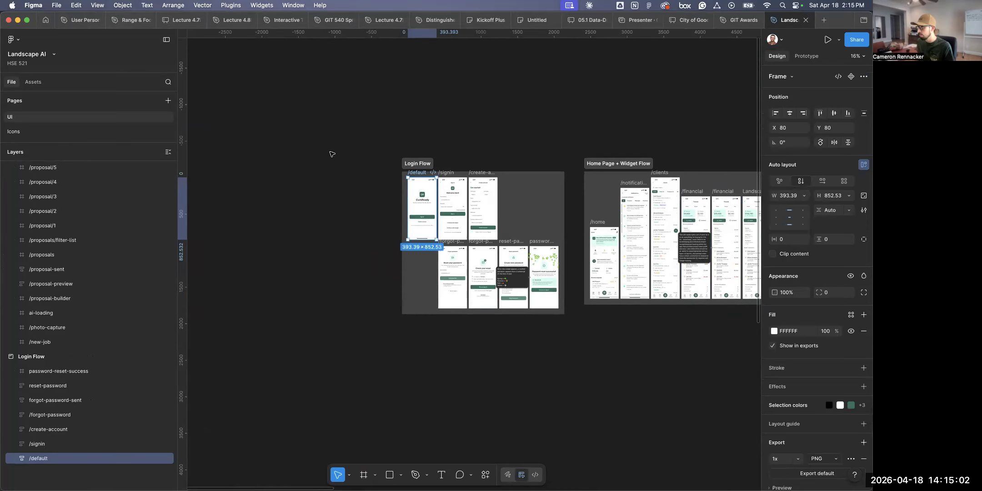
click(345, 154)
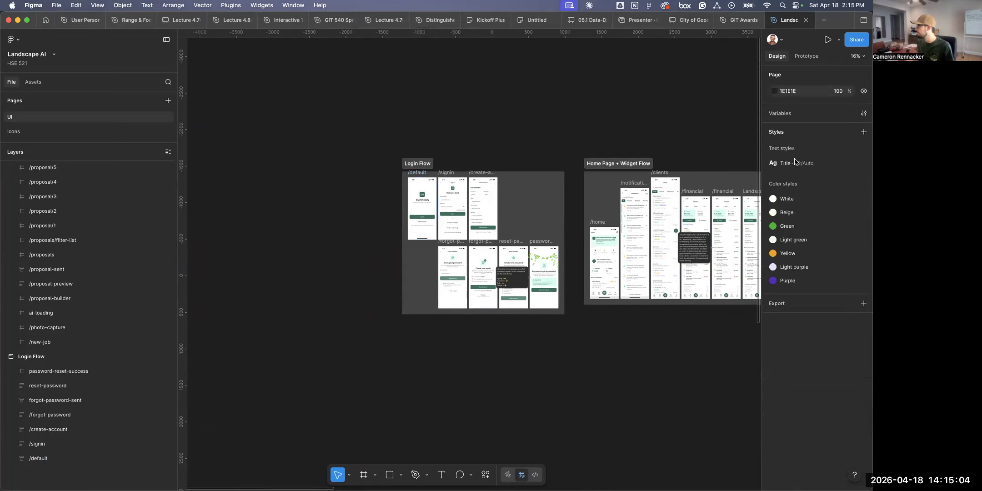
key(f)
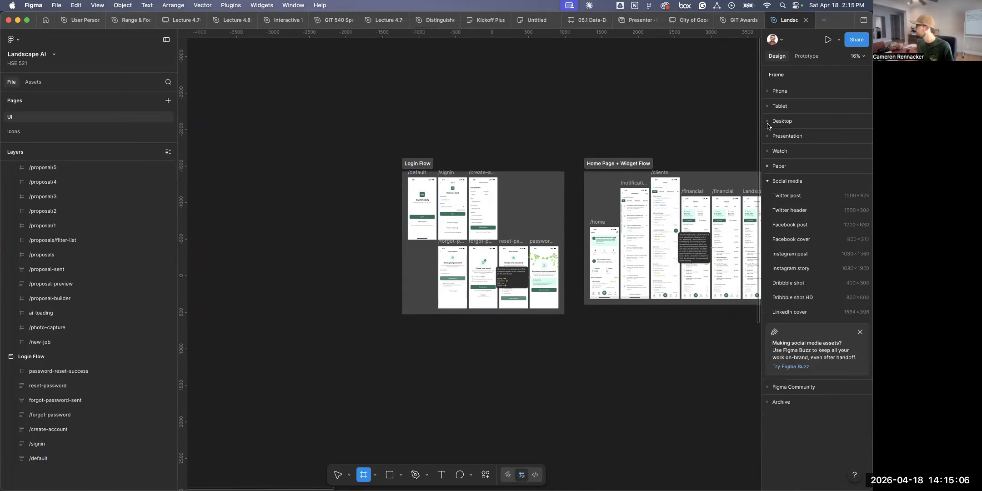
click(767, 91)
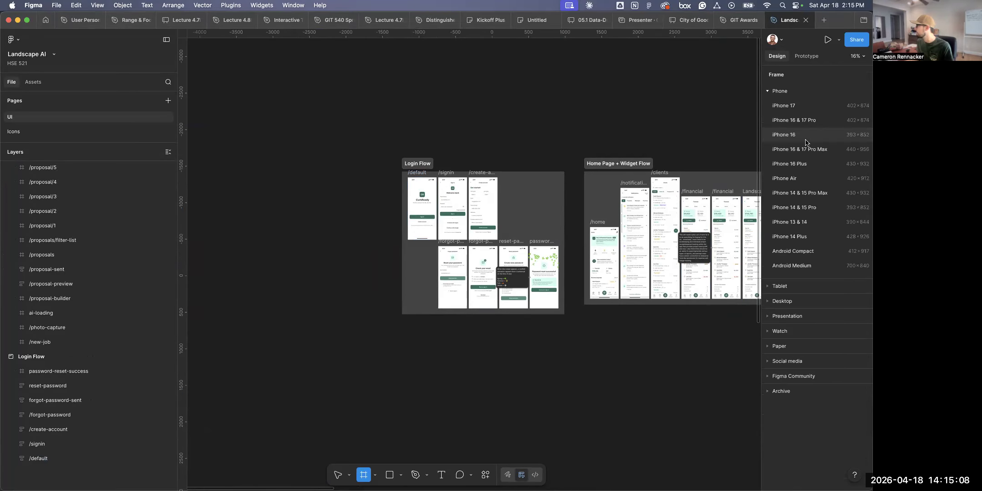
click(806, 136)
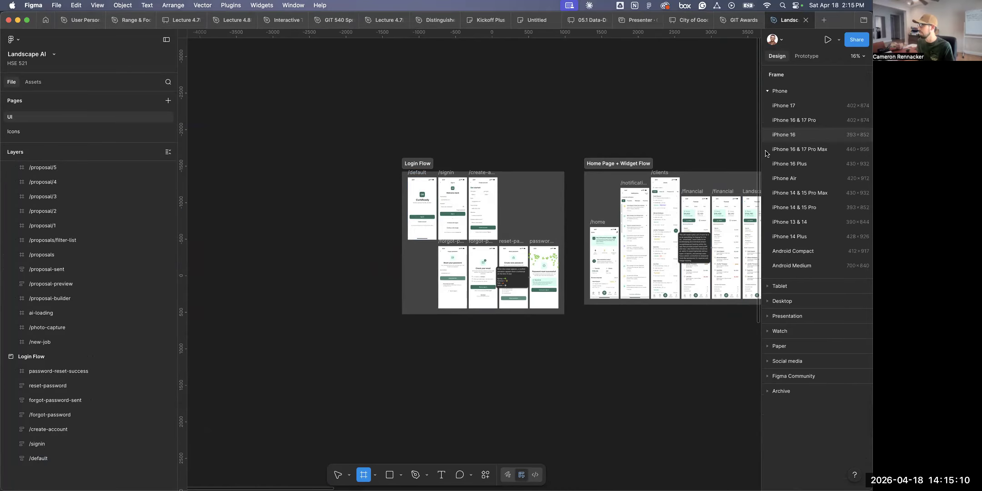
scroll(518, 214, up, 5)
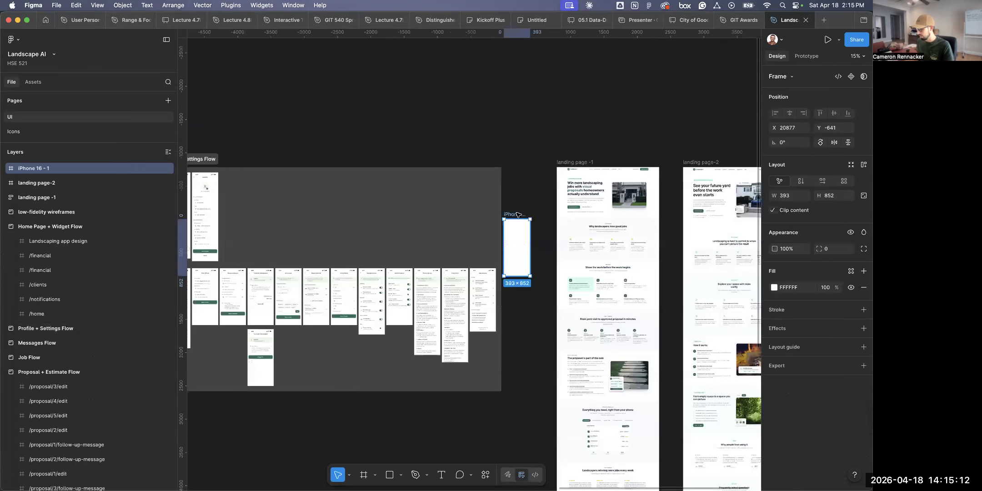
key(Delete)
Switch to Photoshop, re-enter the rectangle's width as 786 px and try entering 85 as its height
key(super+Tab)
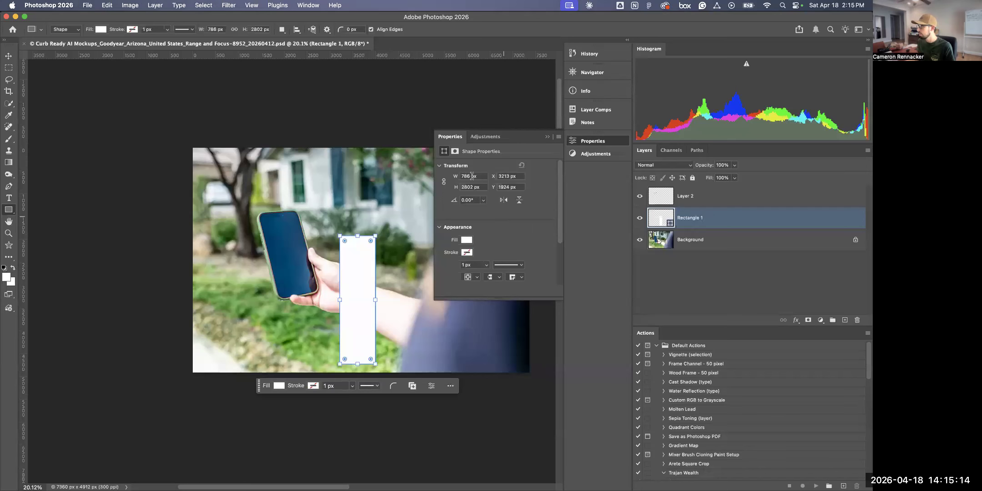
double_click(471, 176)
text(393)
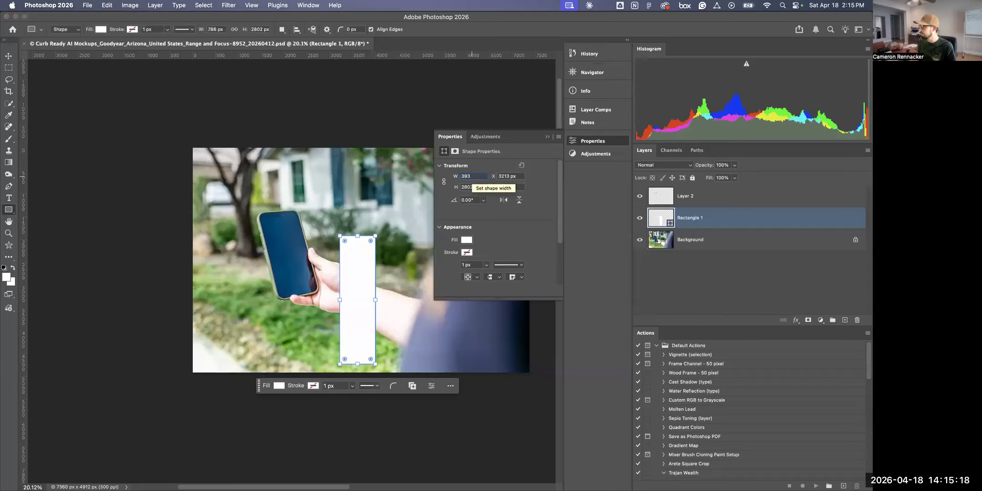
key(Tab)
text(85)
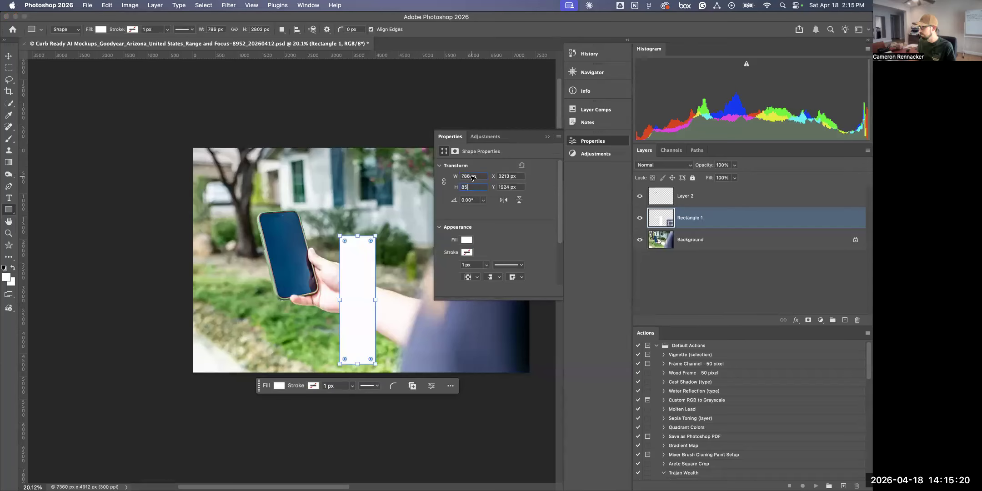
Check the phone frame preset sizes in Figma and set the rectangle's height in Photoshop to 1704 px
key(super+Tab)
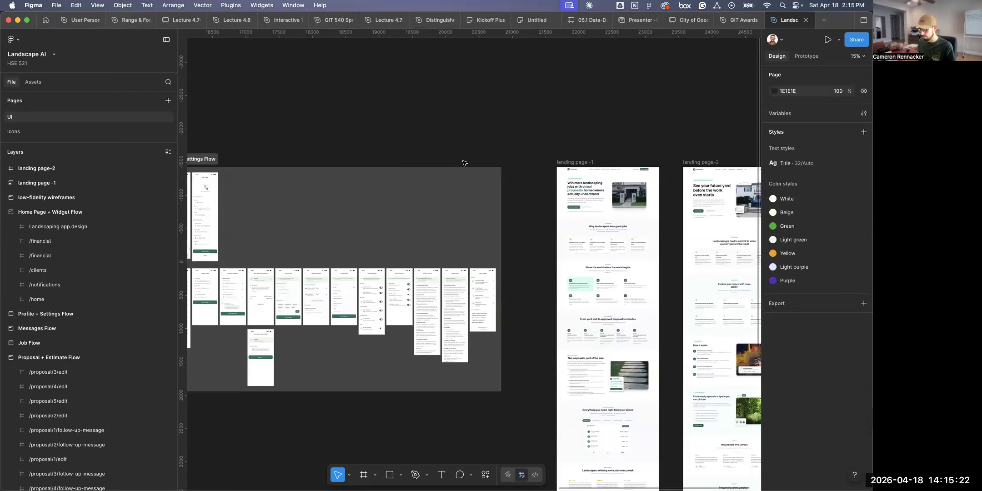
key(f)
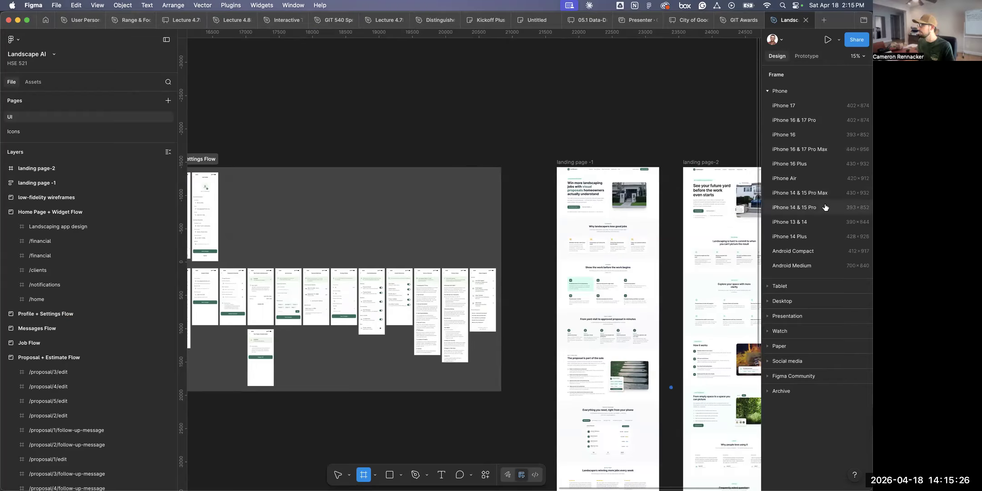
key(super+Tab)
click(467, 187)
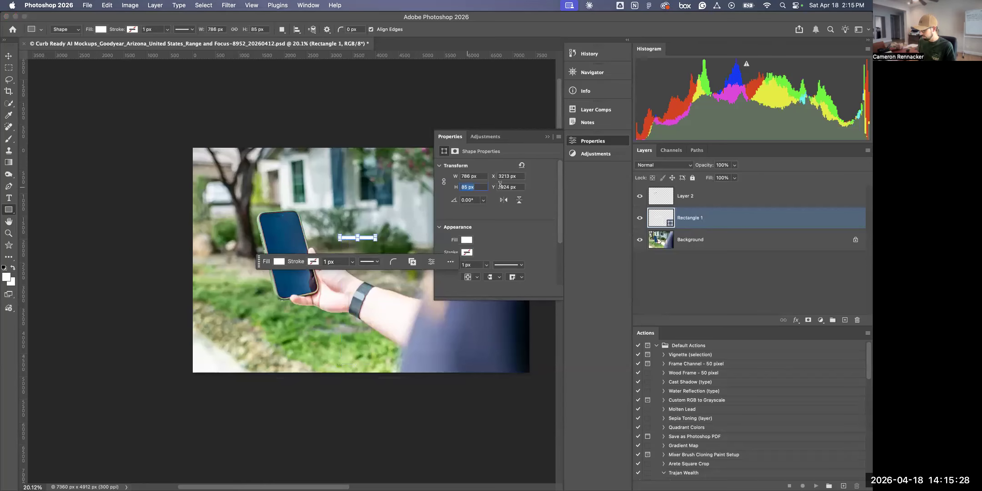
text(1704)
key(Return)
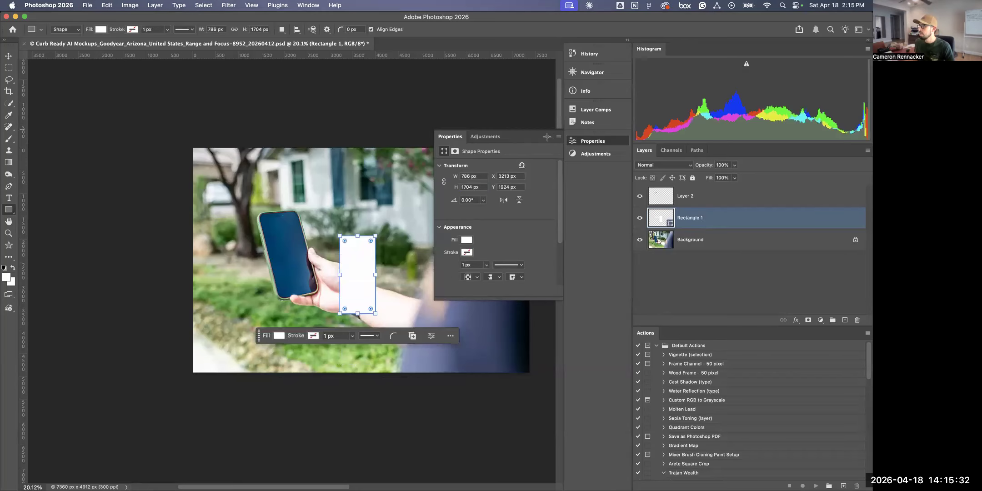
Place the white rectangle over the phone screen as the topmost layer and convert it to a smart object
key(v)
drag(358, 273, 288, 250)
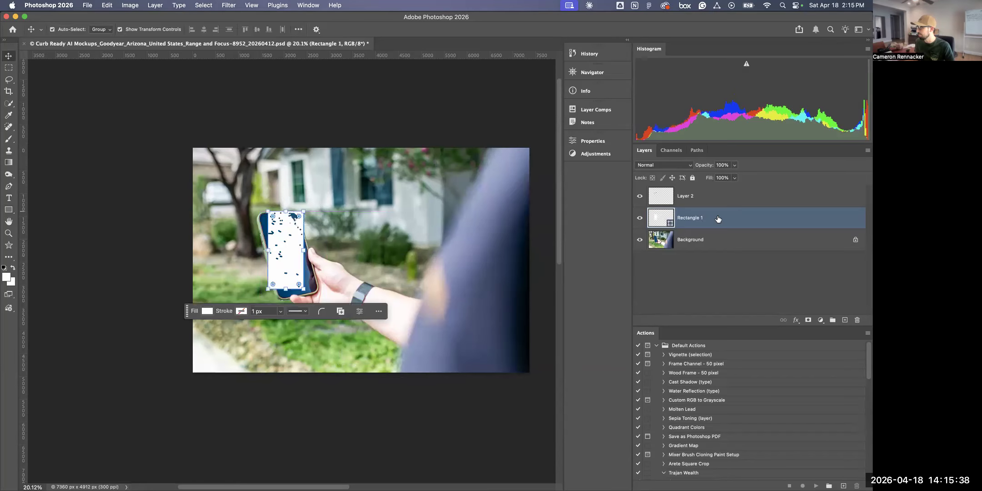
key(super+bracketright)
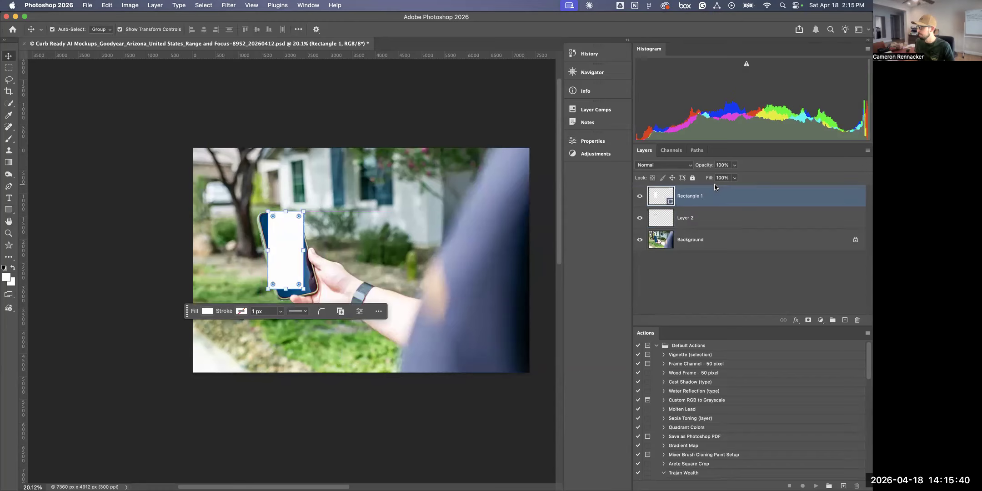
right_click(720, 195)
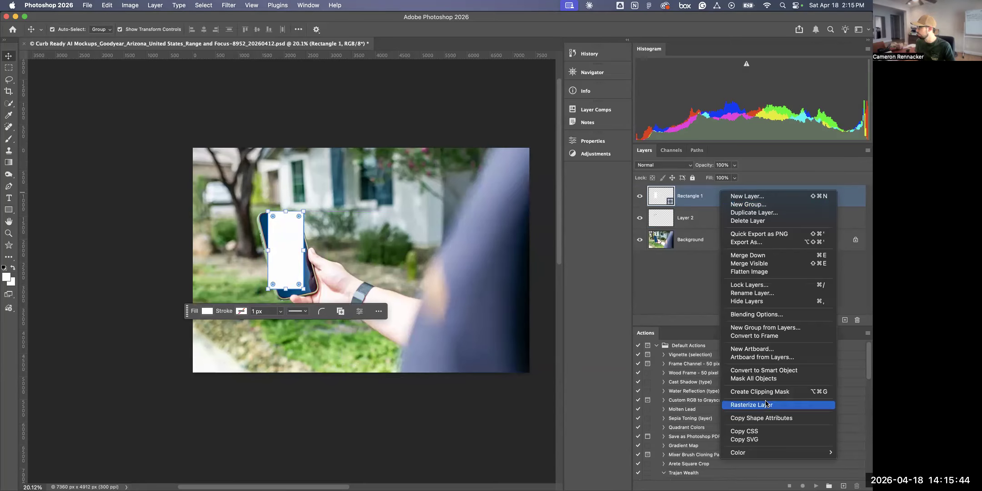
click(764, 370)
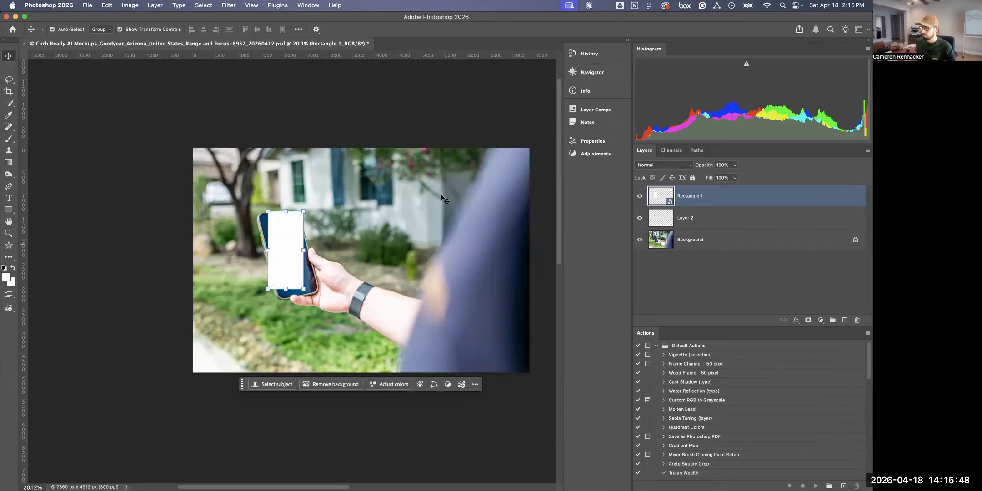
Distort the Rectangle 1 smart object so its four corners line up with the corners of the phone's screen, and apply the transform
key(super)
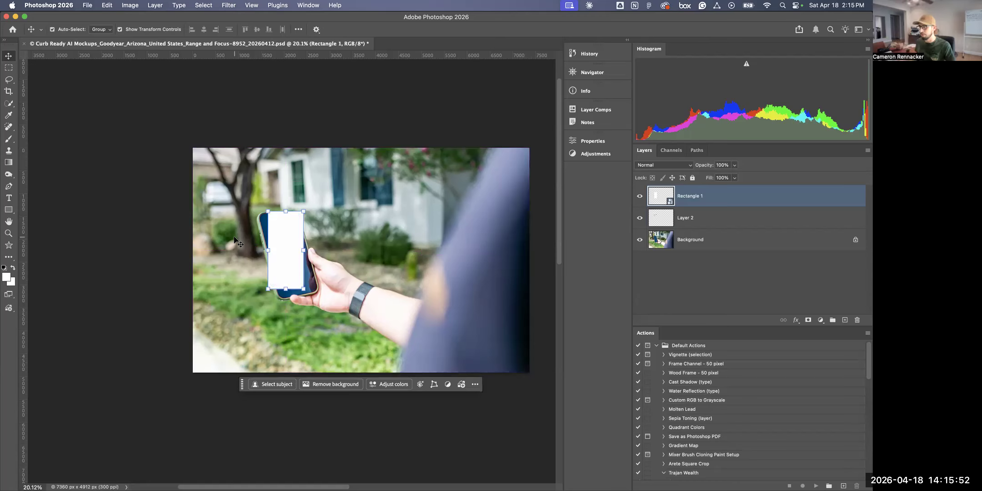
drag(273, 214, 329, 180)
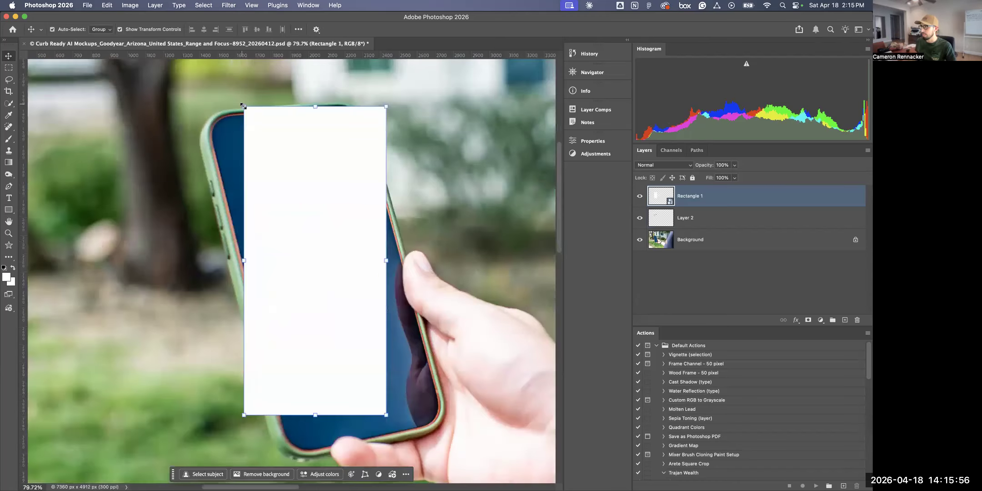
drag(244, 106, 208, 119)
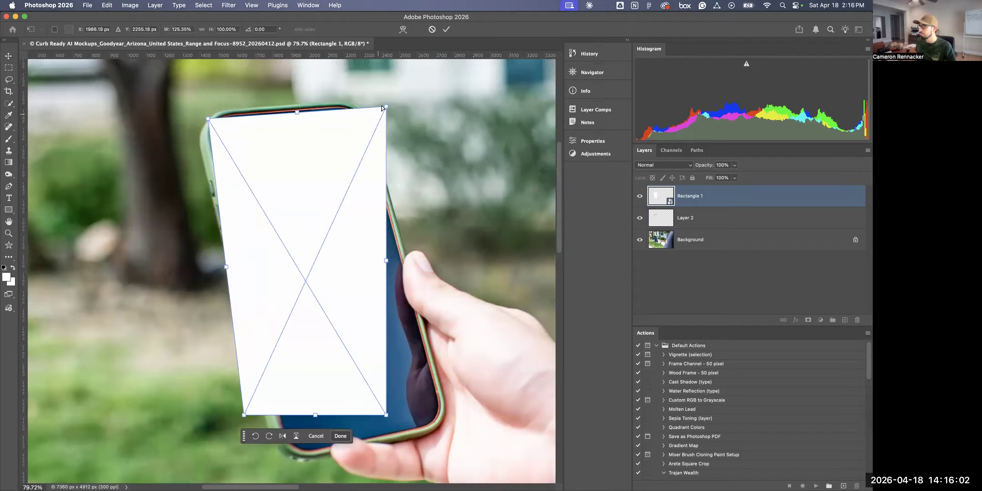
drag(386, 107, 365, 106)
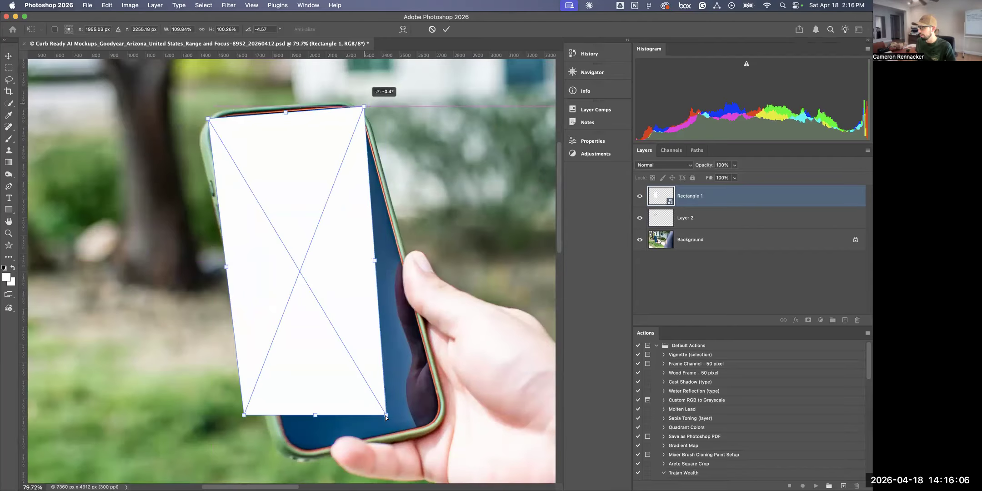
drag(386, 415, 443, 428)
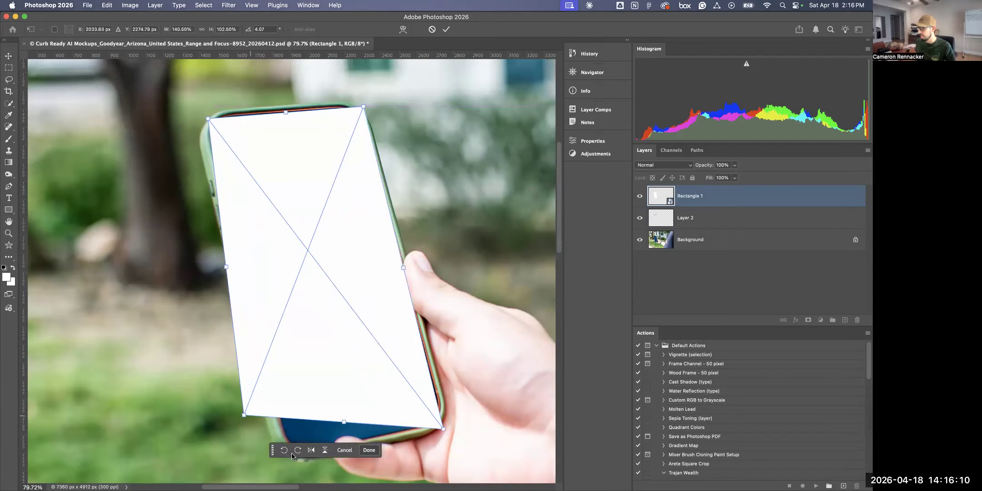
drag(244, 415, 290, 453)
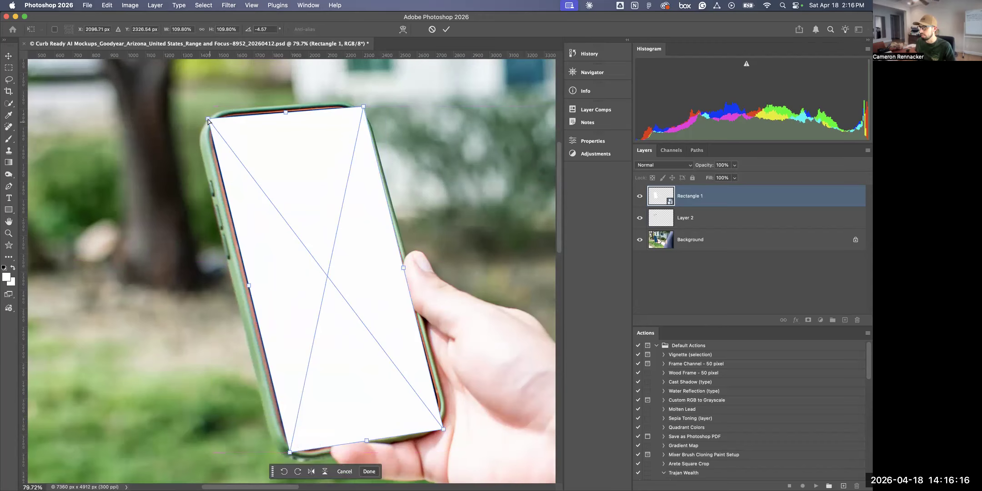
drag(207, 121, 207, 118)
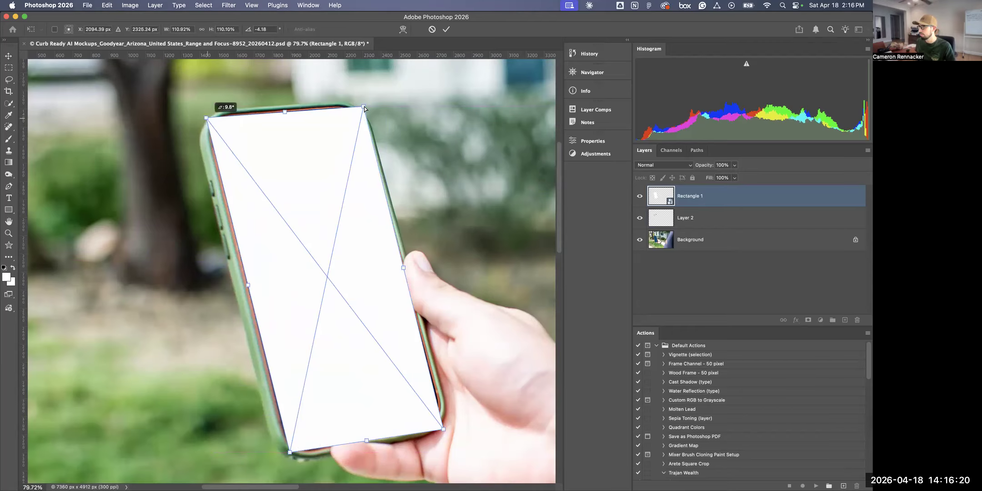
drag(364, 107, 363, 106)
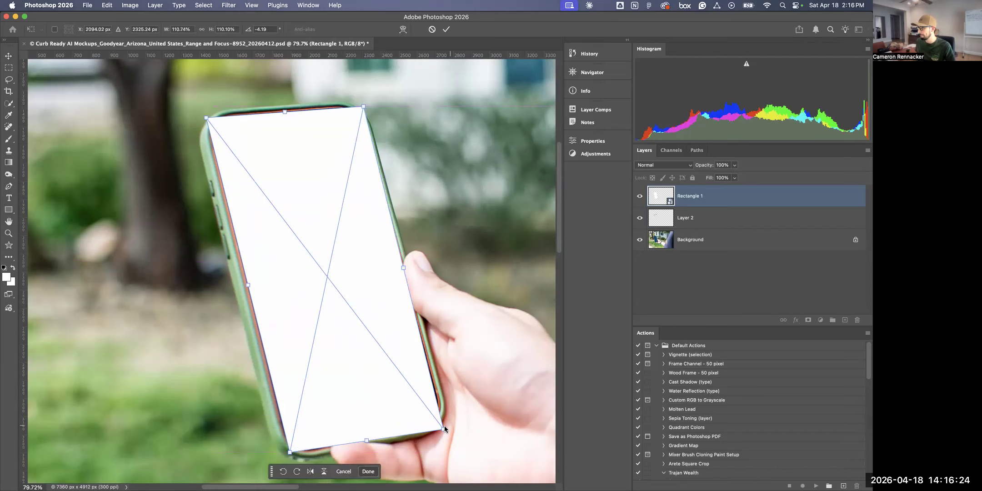
drag(444, 427, 441, 424)
drag(455, 332, 455, 333)
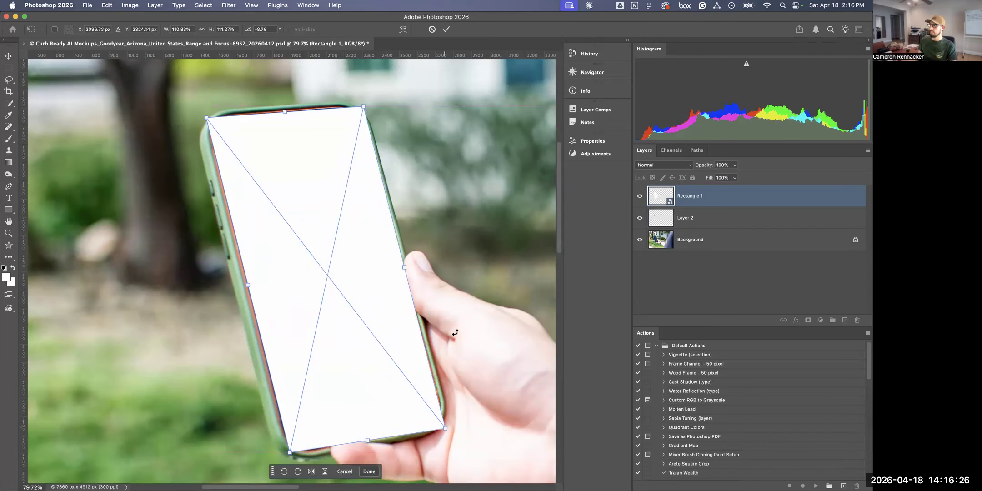
key(Return)
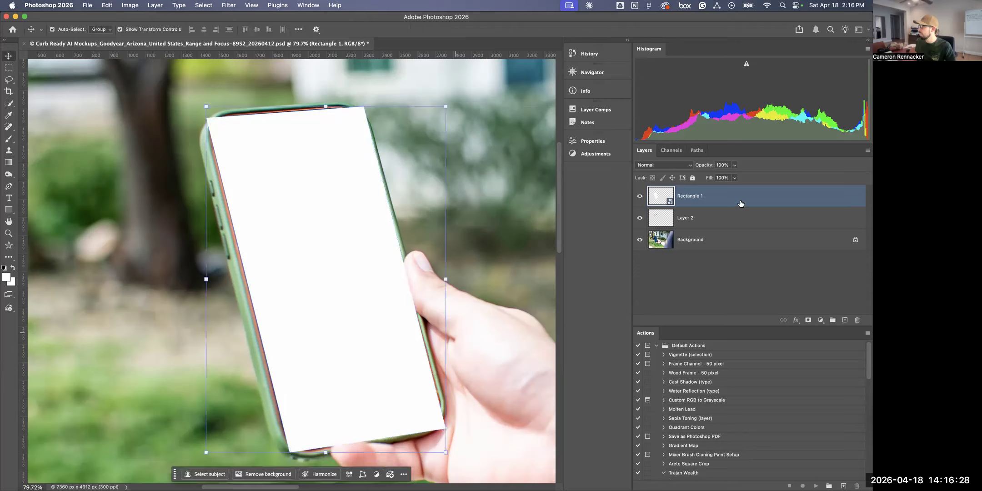
Load the saved Screen path as a selection
click(697, 150)
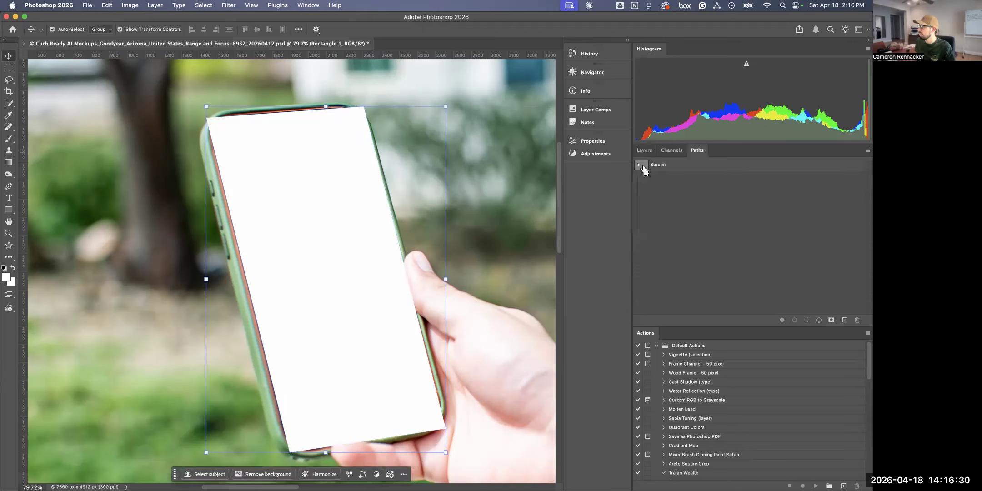
key(super)
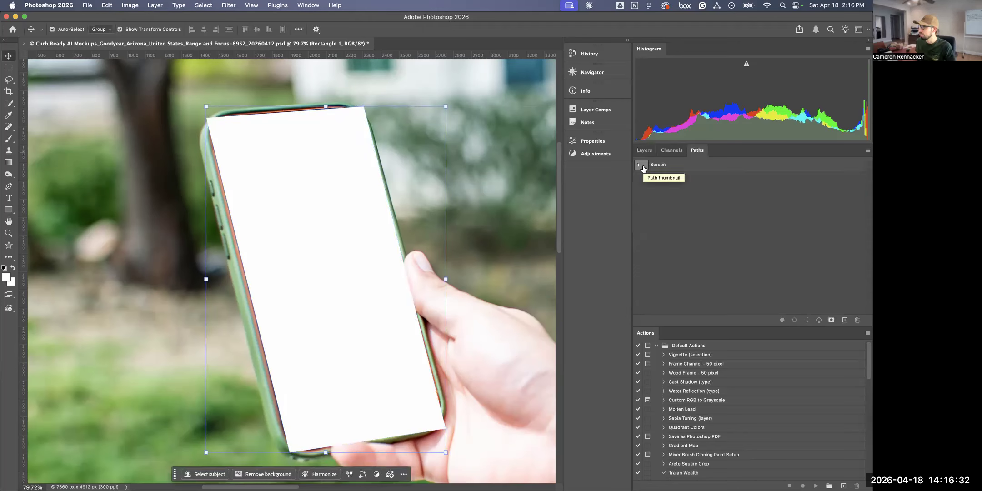
click(643, 167)
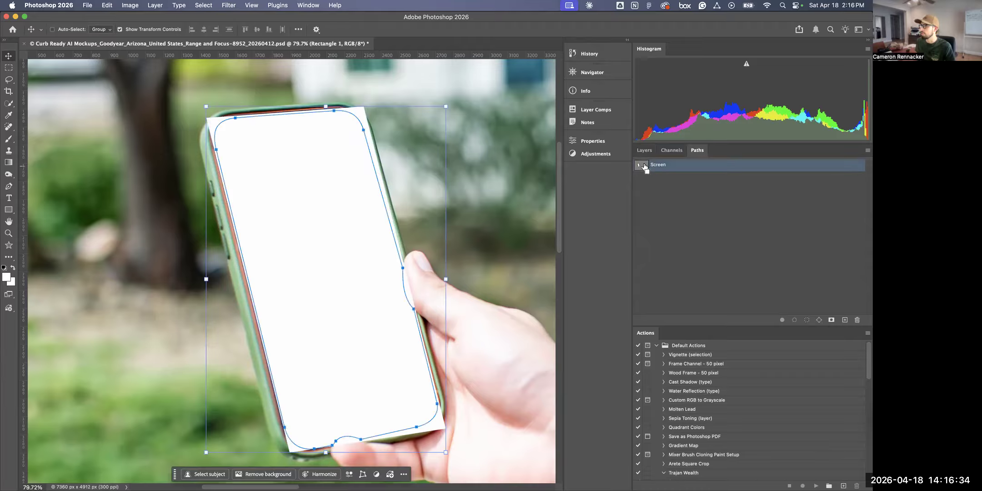
super+click(644, 167)
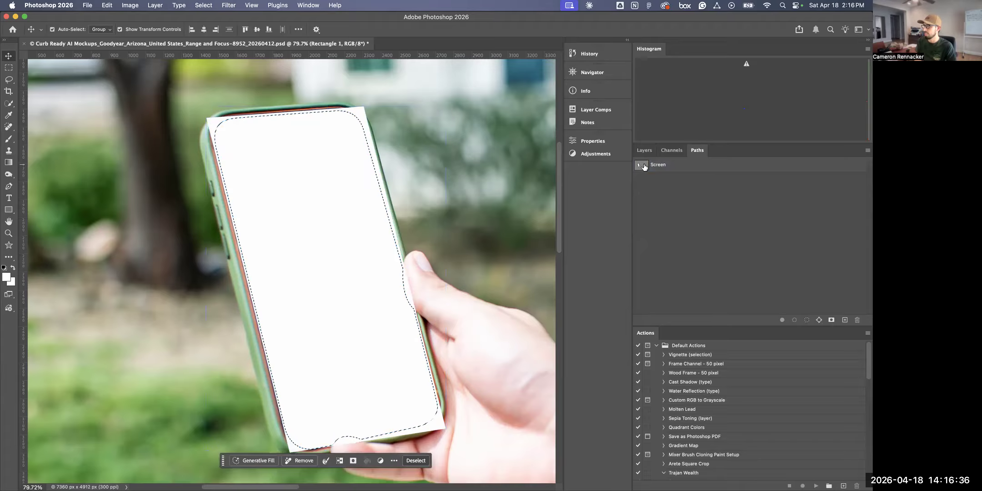
click(226, 6)
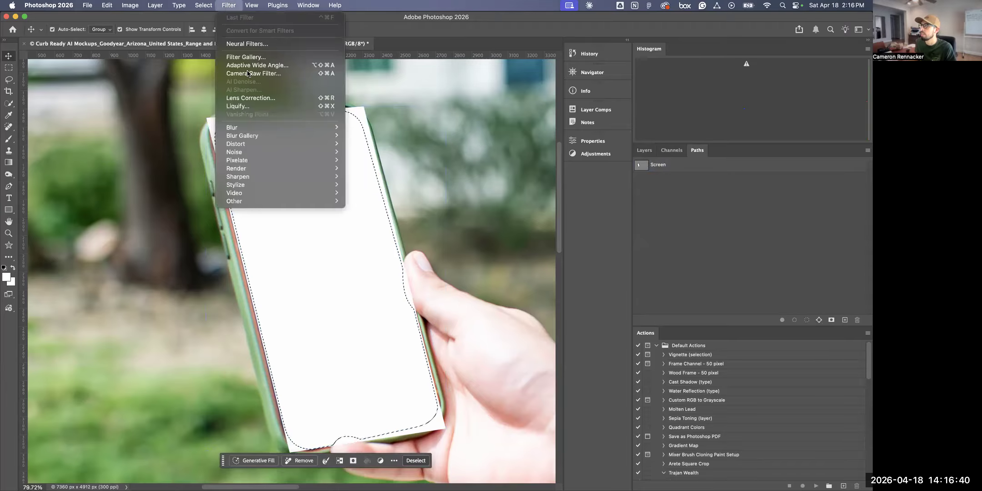
mouse_move(204, 6)
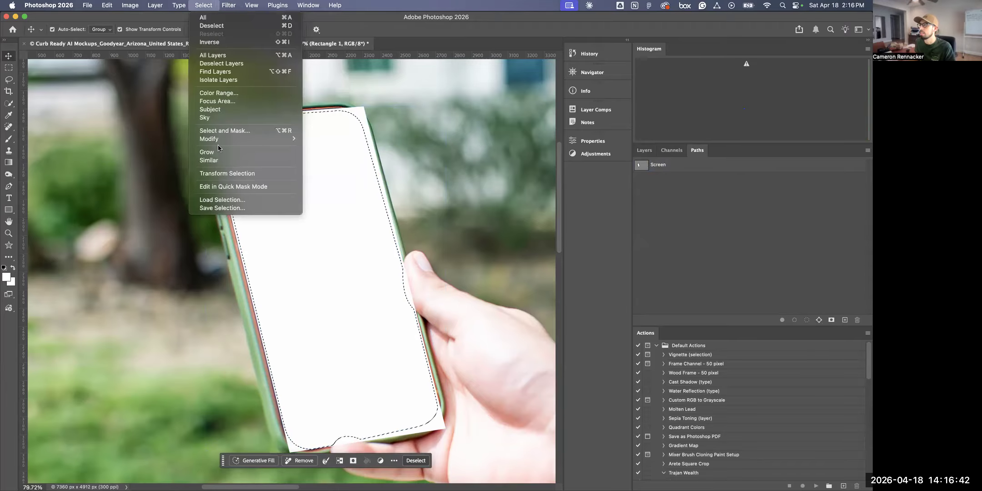
mouse_move(221, 139)
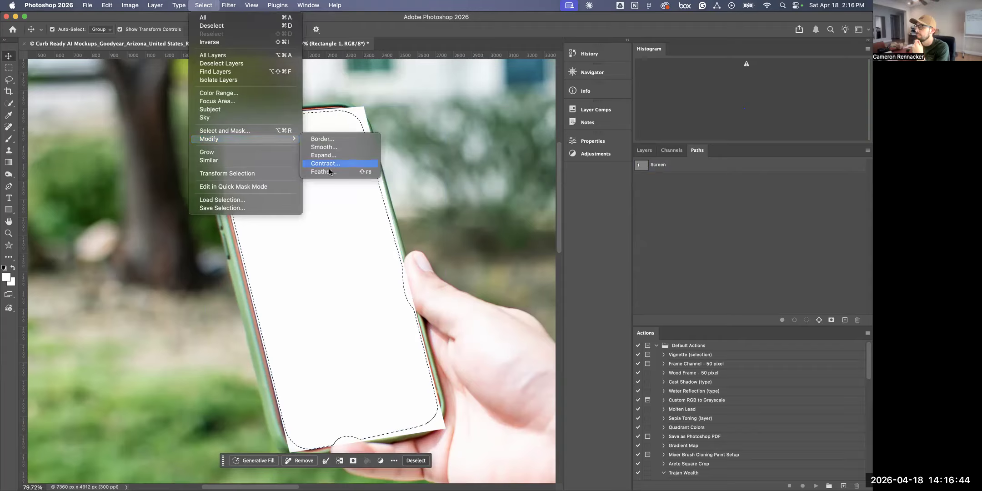
click(329, 167)
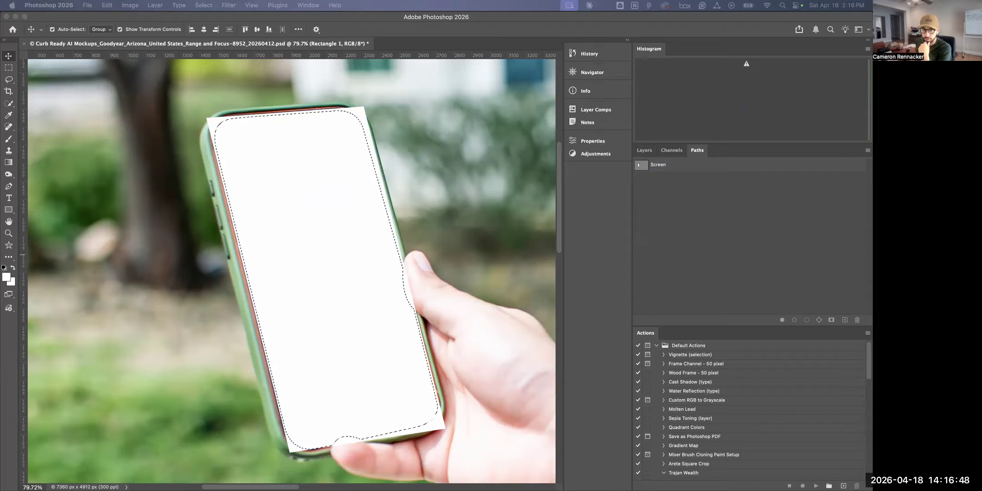
key(Return)
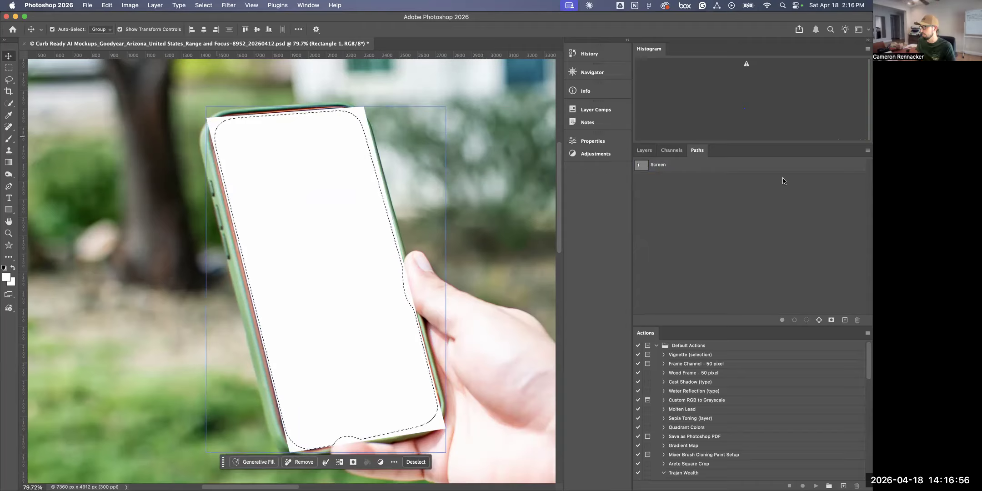
key(F7)
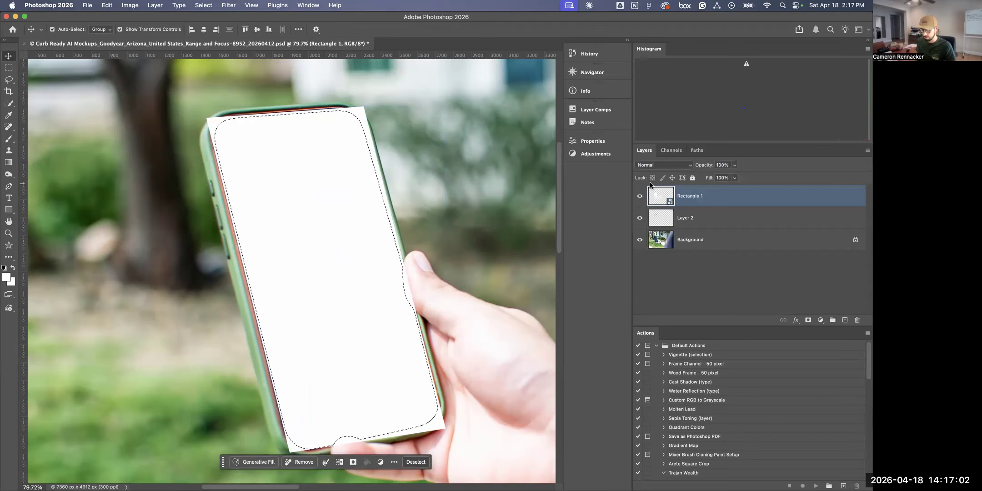
key(super+d)
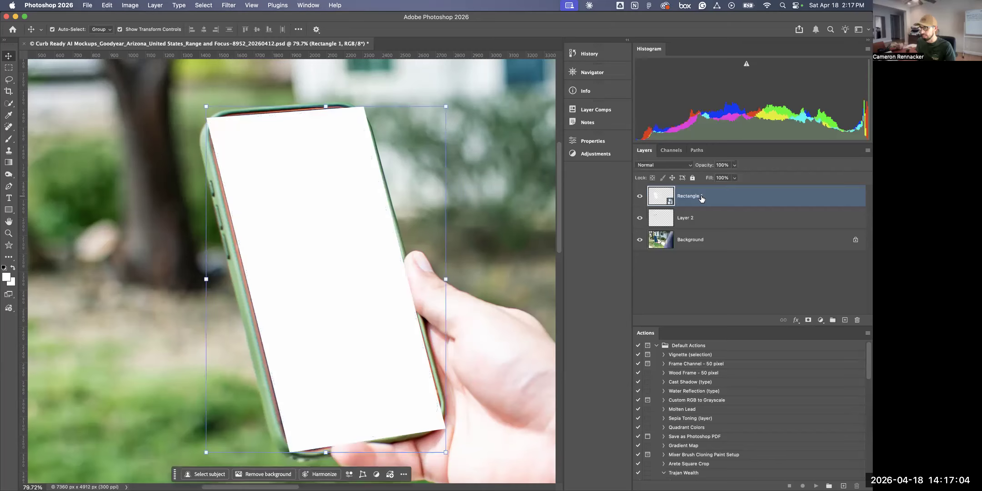
Distort the Rectangle 1 smart object so its corners sit slightly tighter to the phone's screen edges, and apply the transform
key(super+t)
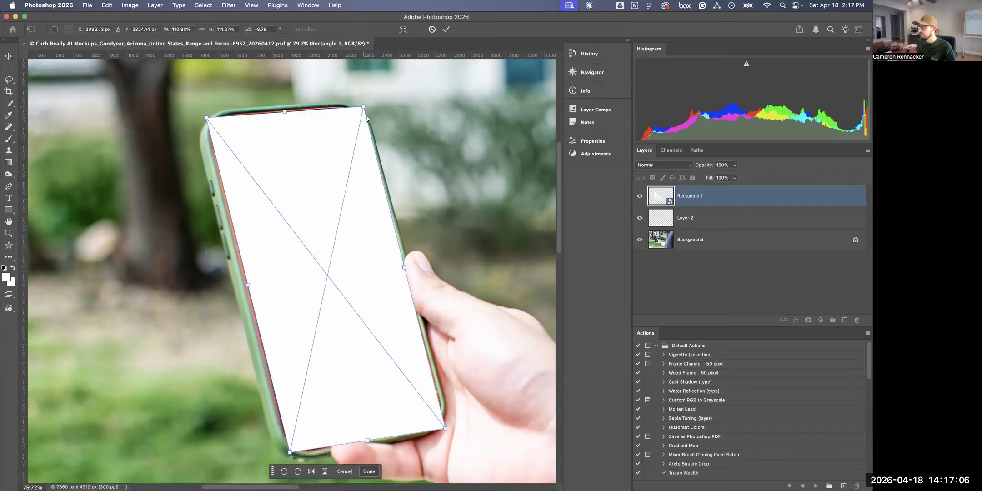
drag(364, 109, 359, 108)
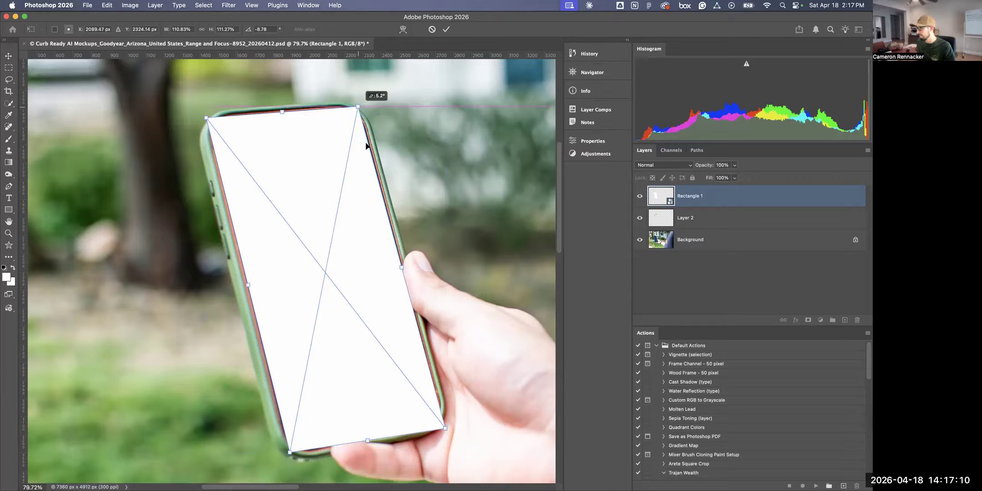
drag(444, 428, 441, 422)
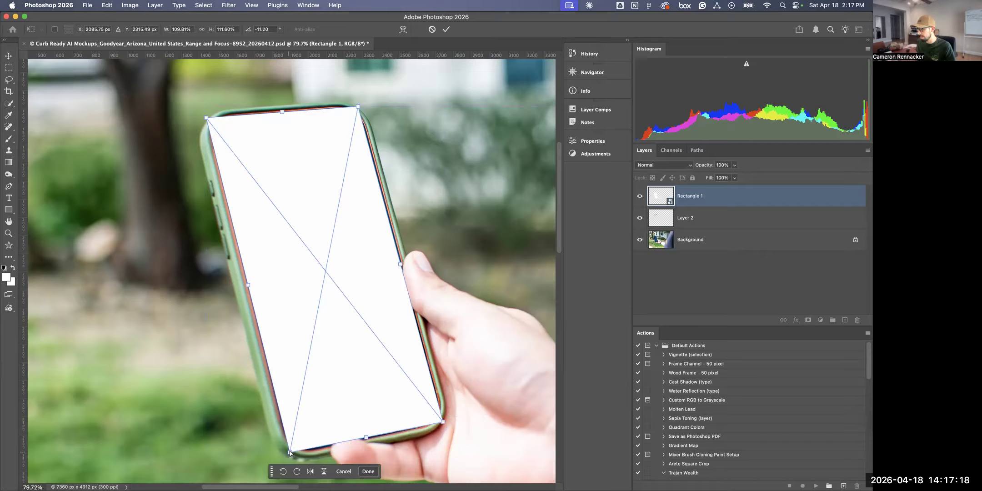
drag(290, 452, 290, 452)
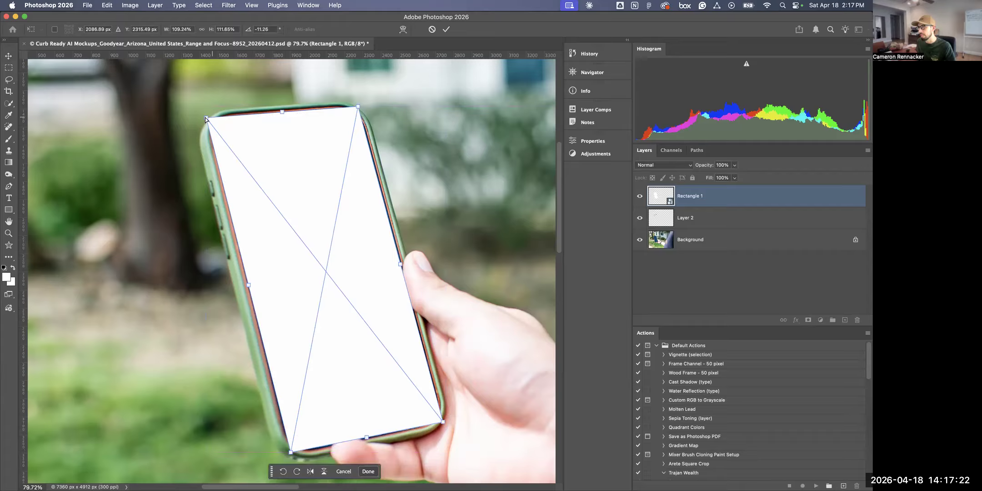
drag(210, 119, 206, 120)
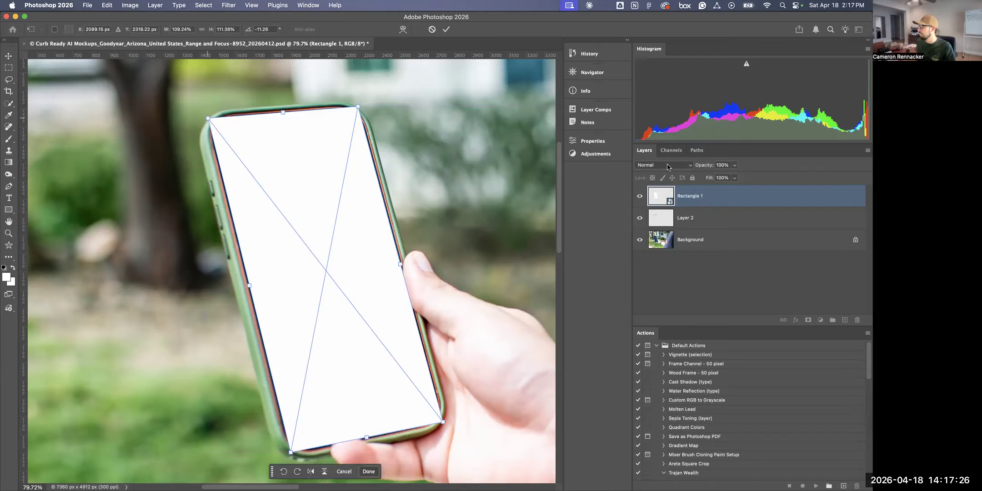
key(Return)
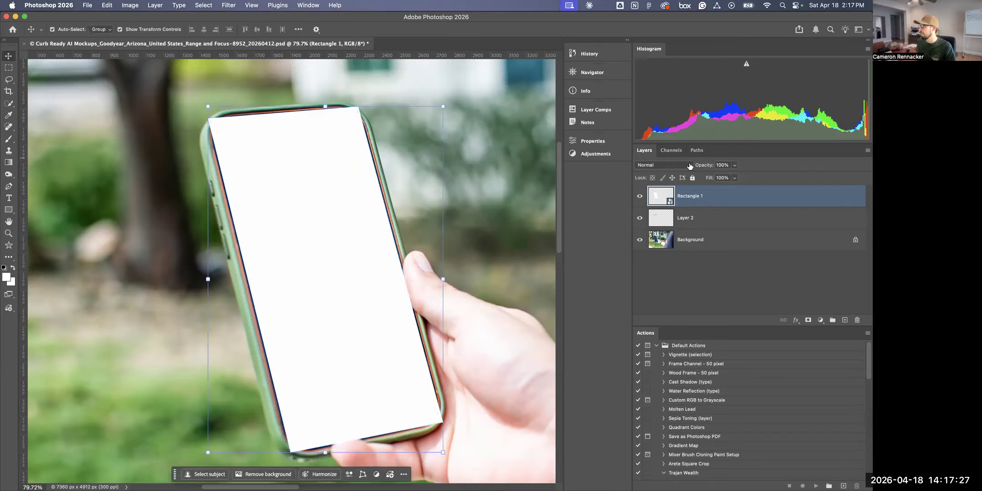
Load the Screen path as a selection and feather it by 2 pixels
super+click(641, 165)
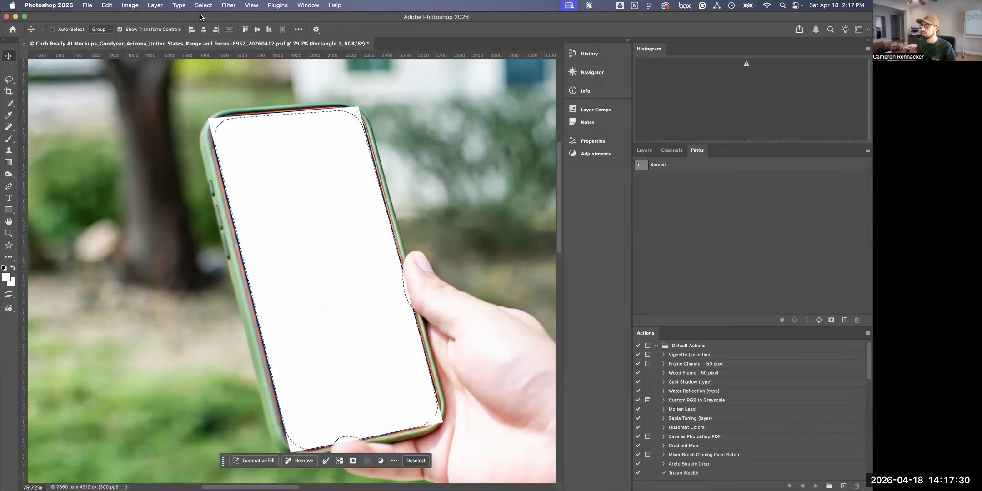
click(202, 6)
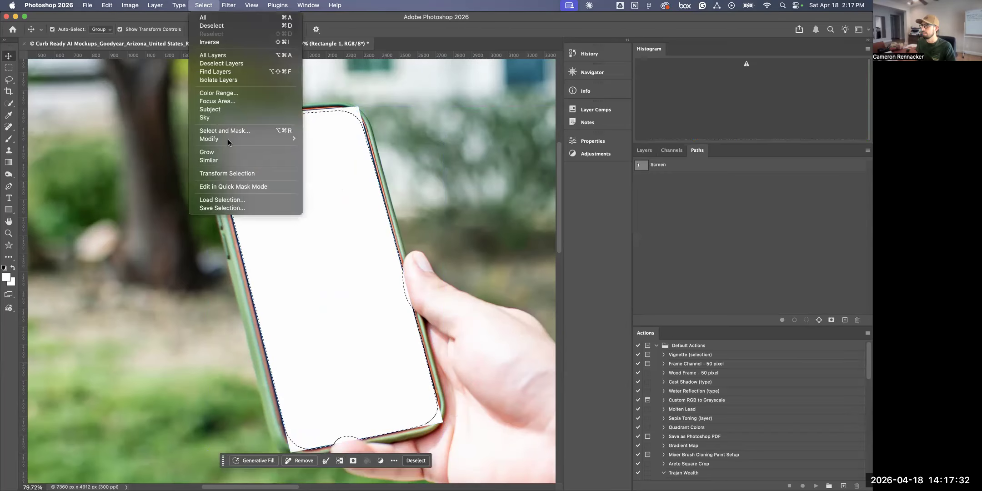
mouse_move(246, 139)
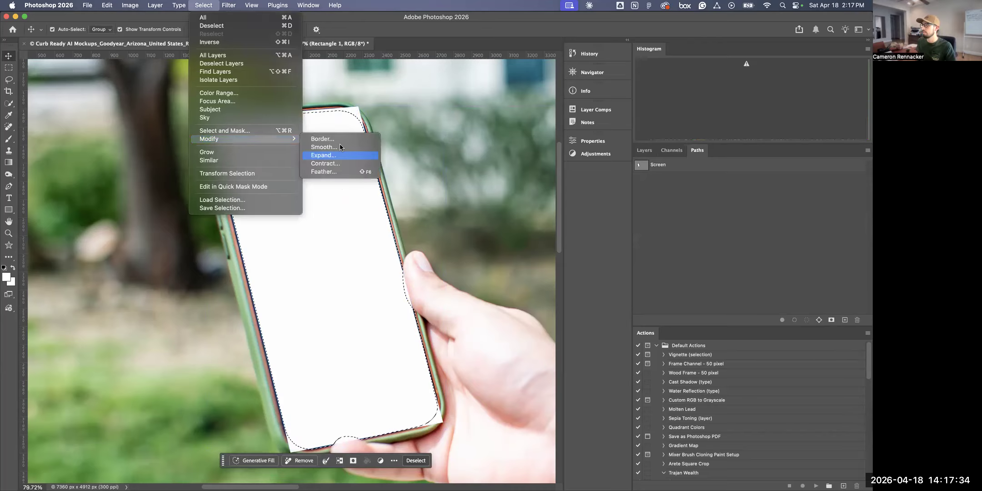
key(Up)
key(Up)
key(Up)
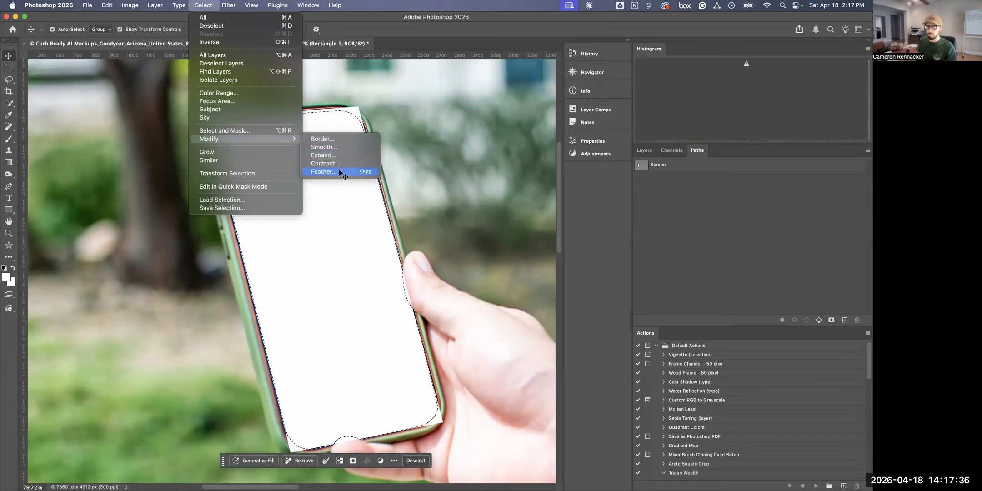
key(Return)
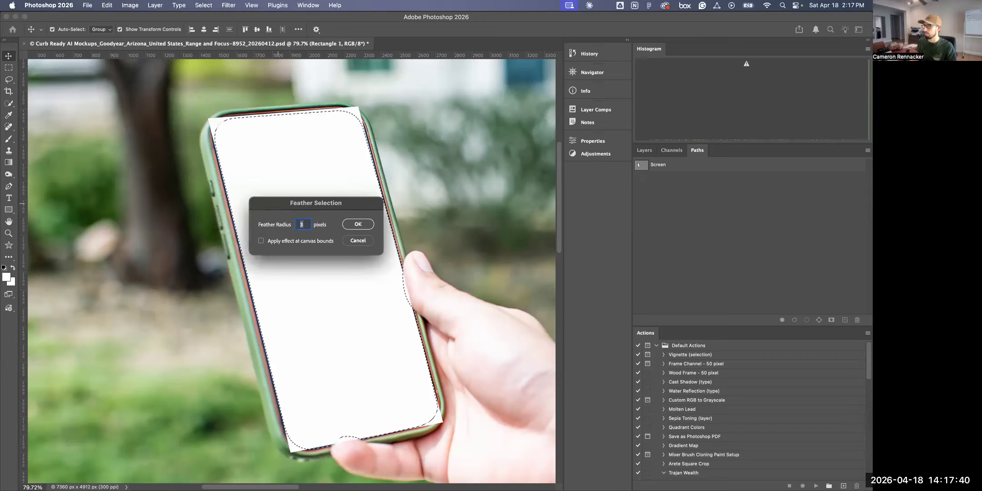
text(2)
key(Return)
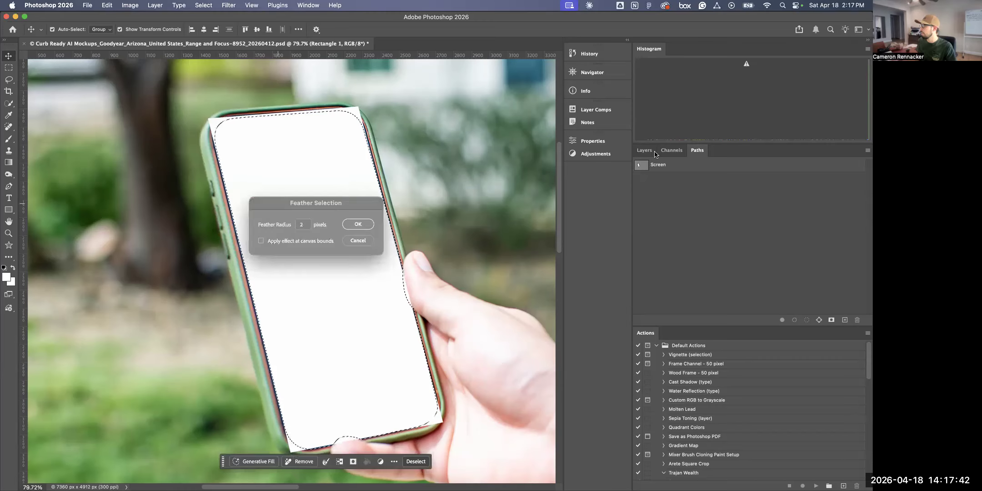
Add a layer mask to Rectangle 1 from the feathered selection and open the smart object's contents for editing
click(653, 151)
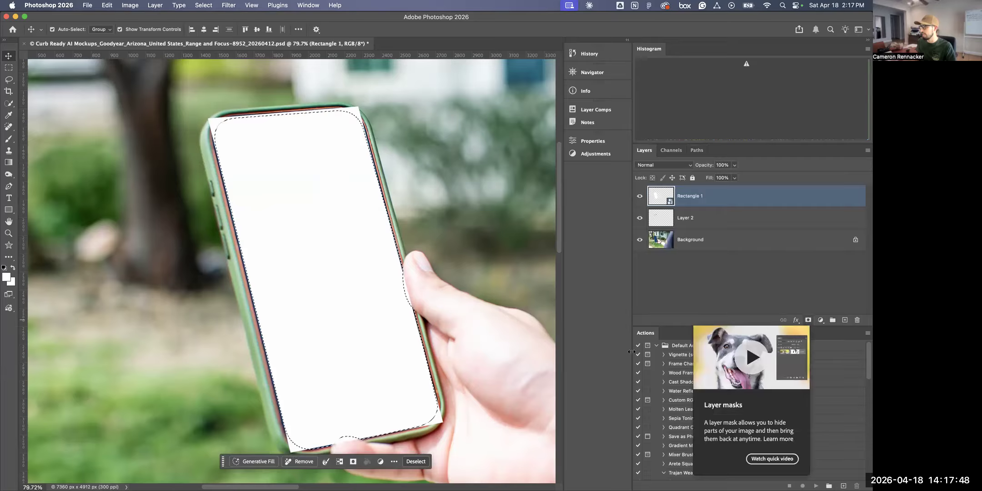
click(353, 461)
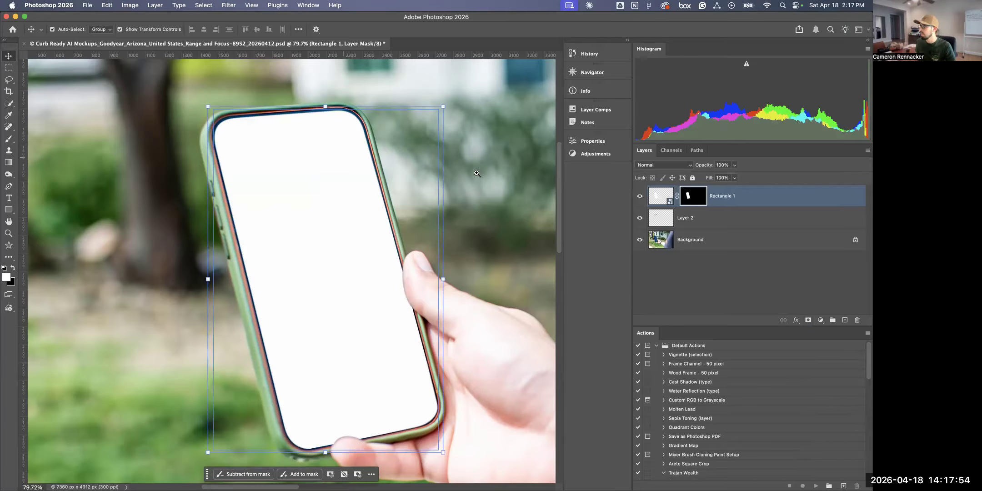
key(super+minus)
key(super+minus)
key(super+minus)
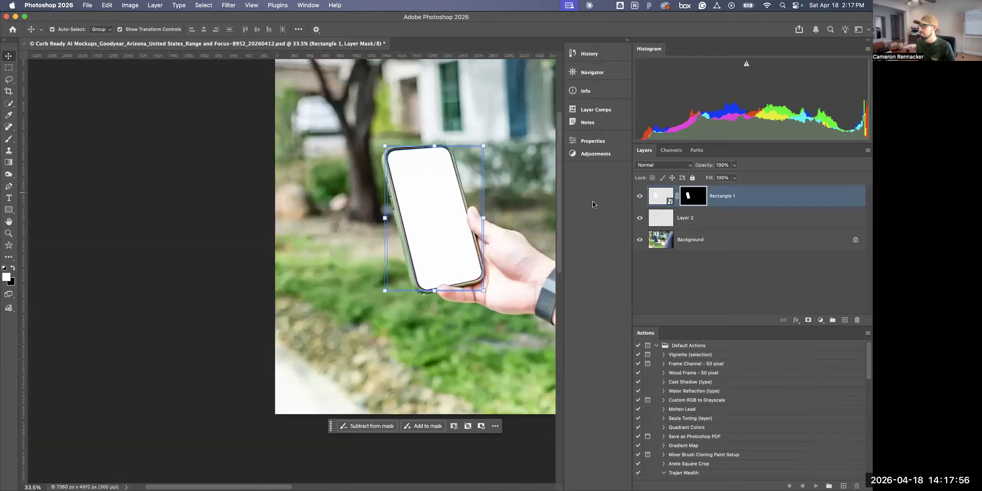
key(super+e)
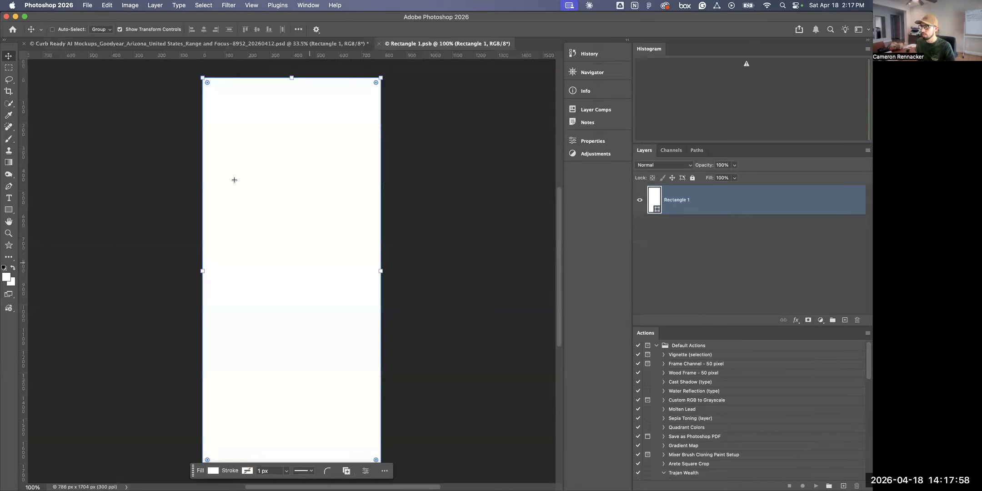
Switch to Figma, select the /default frame in the Login Flow section and set its export scale to 2x
key(super+Tab)
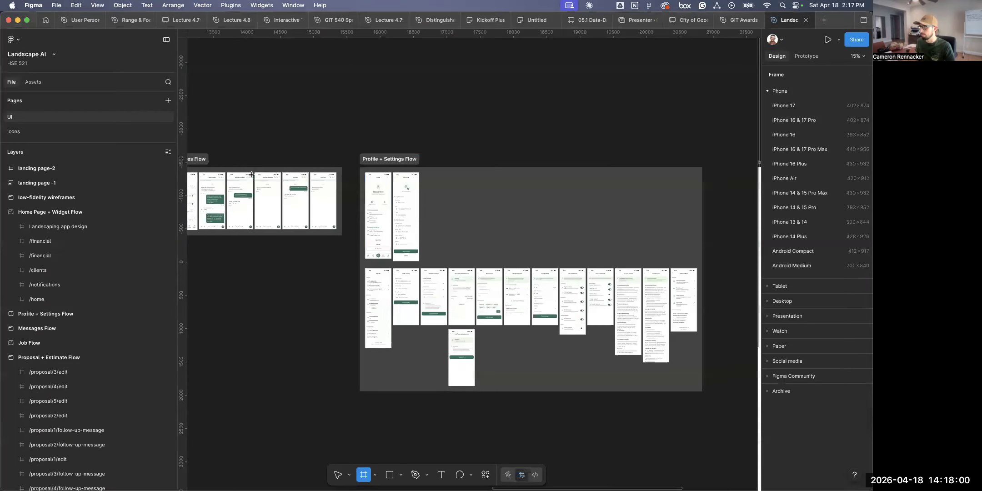
scroll(379, 188, left, 10)
scroll(441, 194, left, 10)
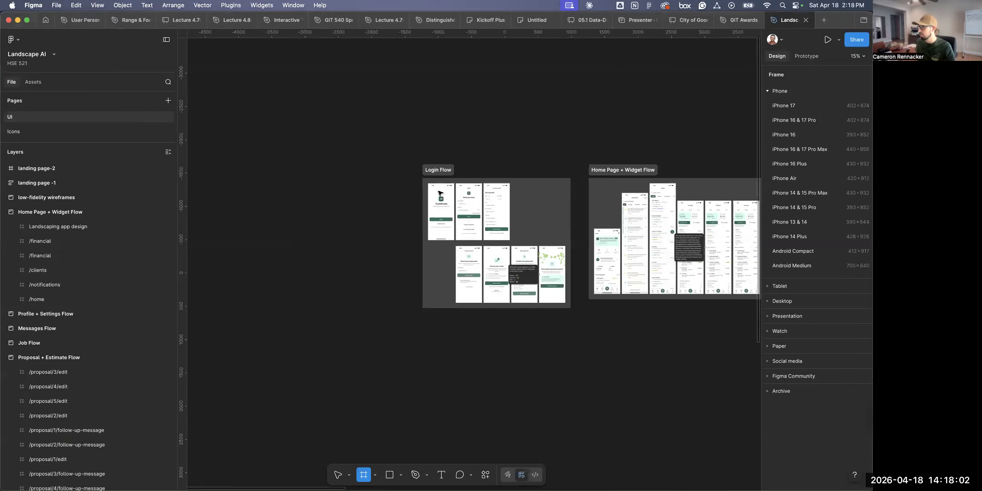
scroll(411, 153, up, 10)
key(v)
click(412, 131)
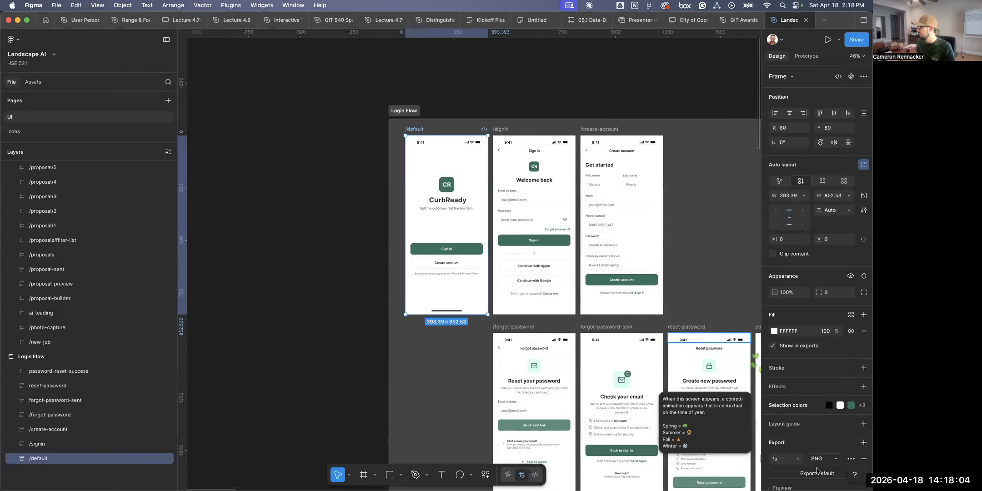
click(798, 459)
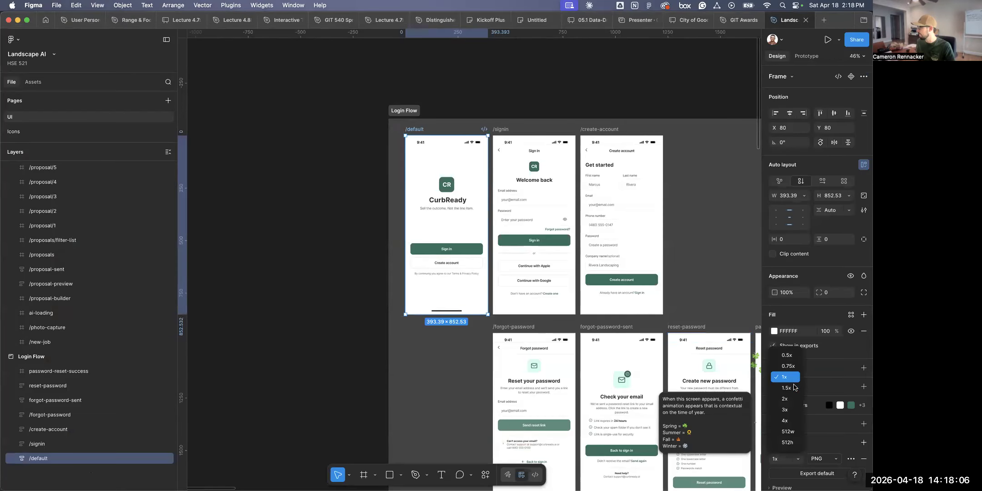
click(791, 396)
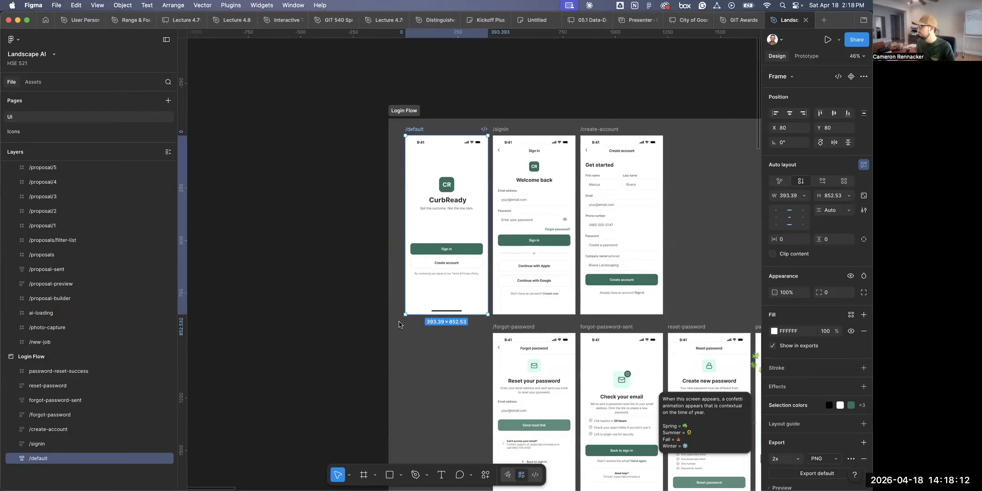
Set the /default frame's export format to JPEG and export it to the Desktop as default.jpg
click(335, 274)
scroll(335, 275, right, 3)
scroll(304, 129, up, 1)
click(305, 129)
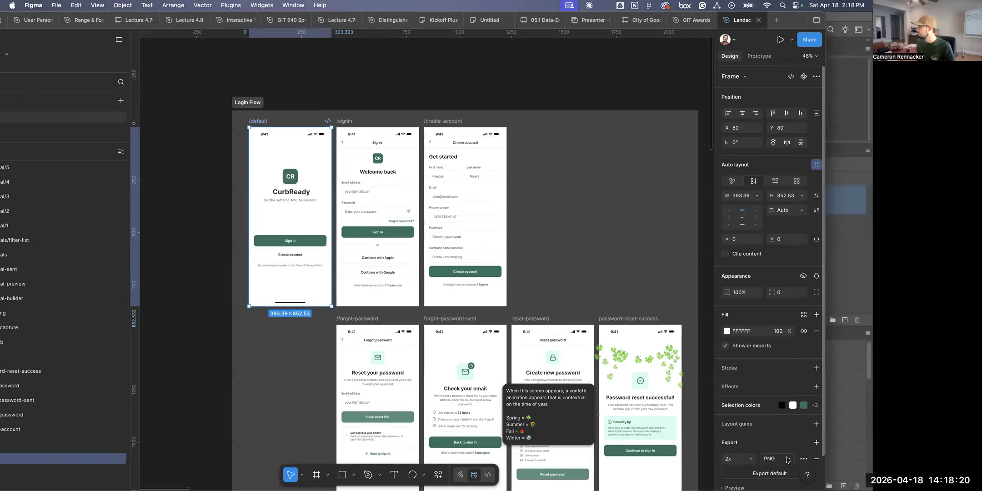
click(778, 459)
click(778, 423)
click(763, 477)
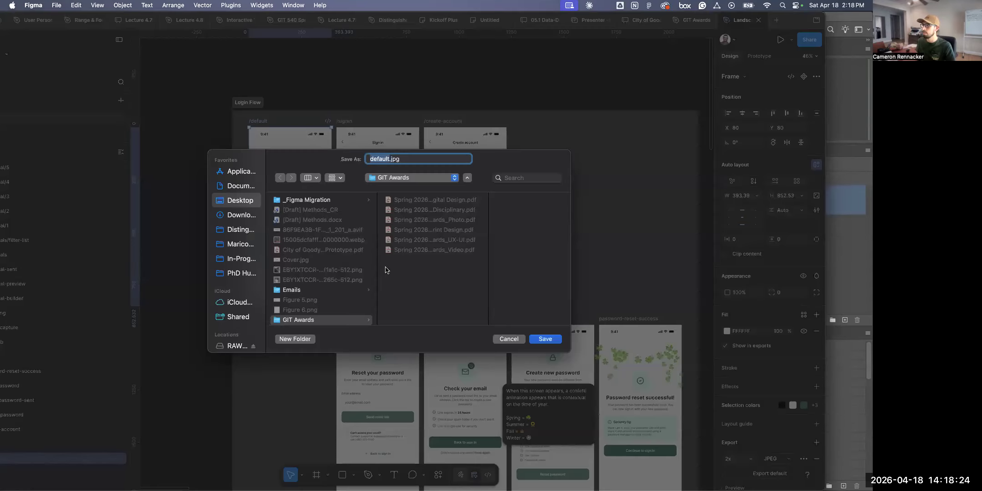
click(240, 201)
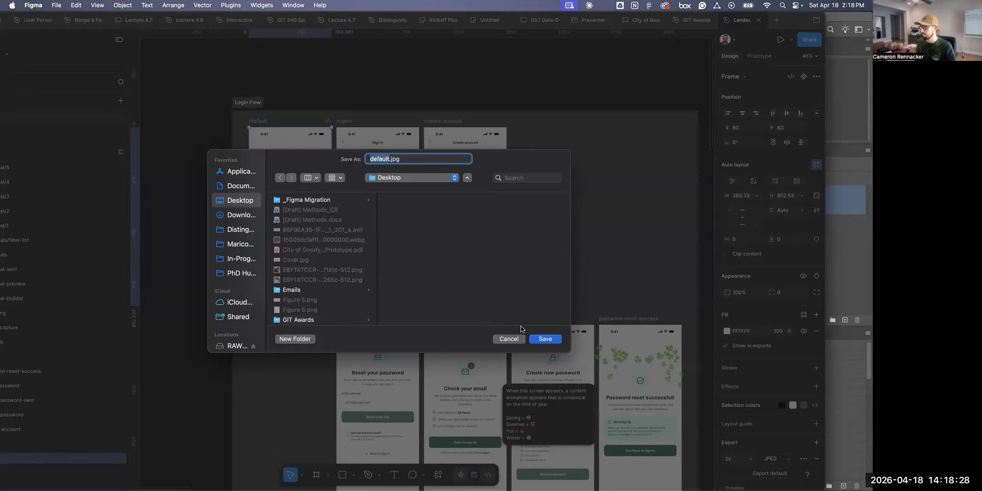
click(545, 339)
Switch to Photoshop, place default.jpg from the Desktop into the Rectangle 1 smart object's contents and save them
key(super+Tab)
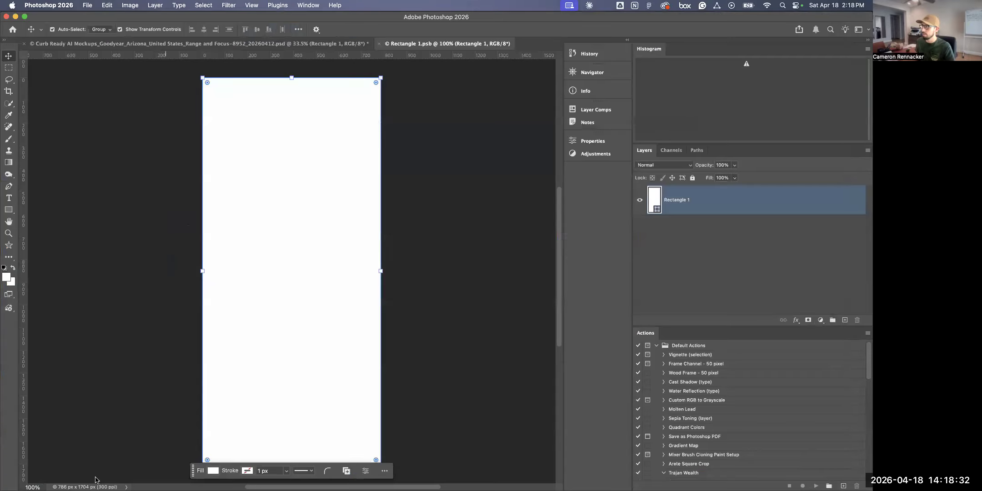
click(93, 472)
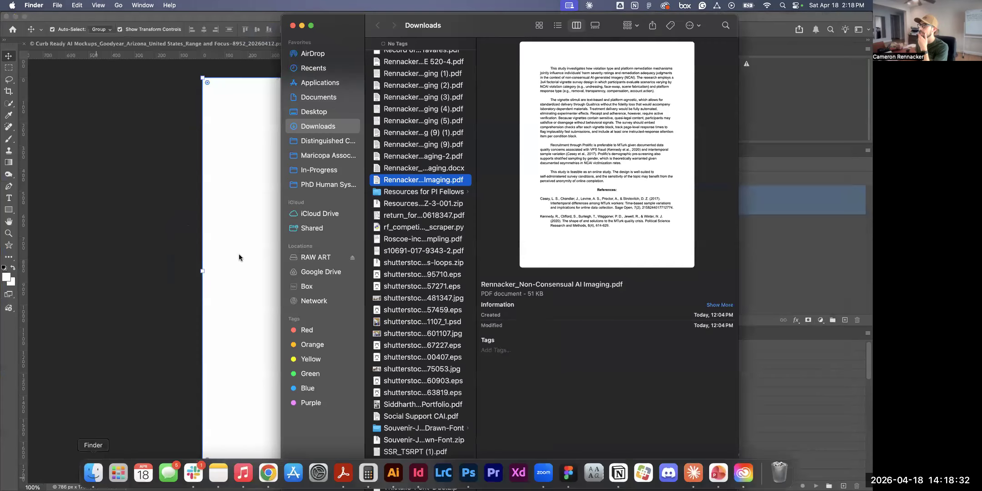
click(320, 113)
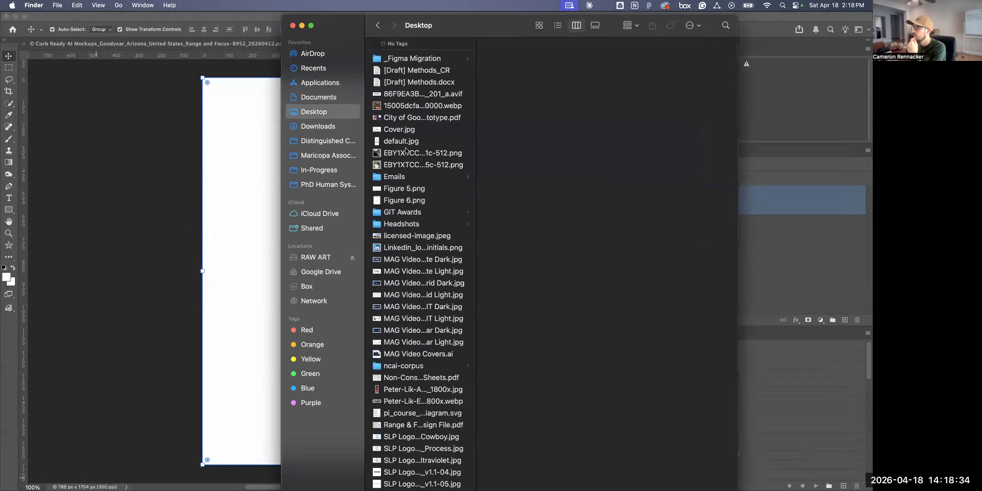
drag(419, 145, 255, 200)
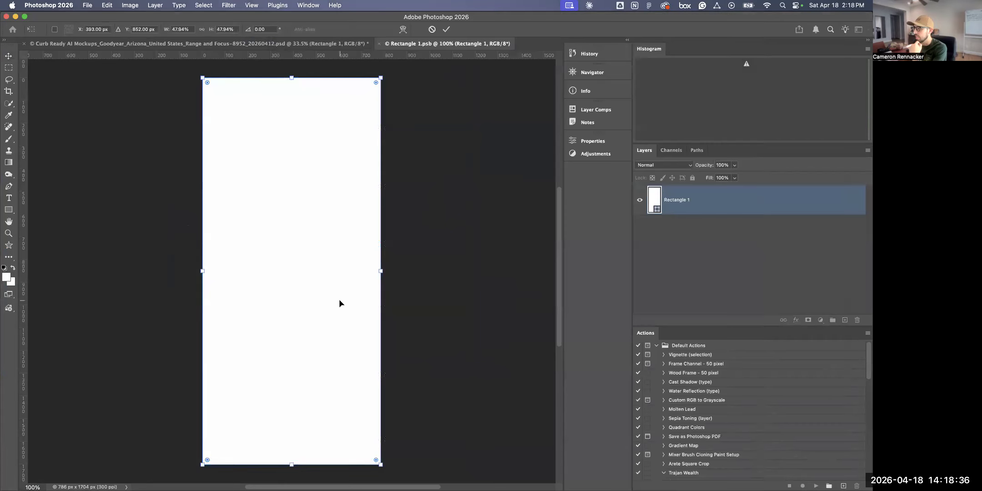
key(Return)
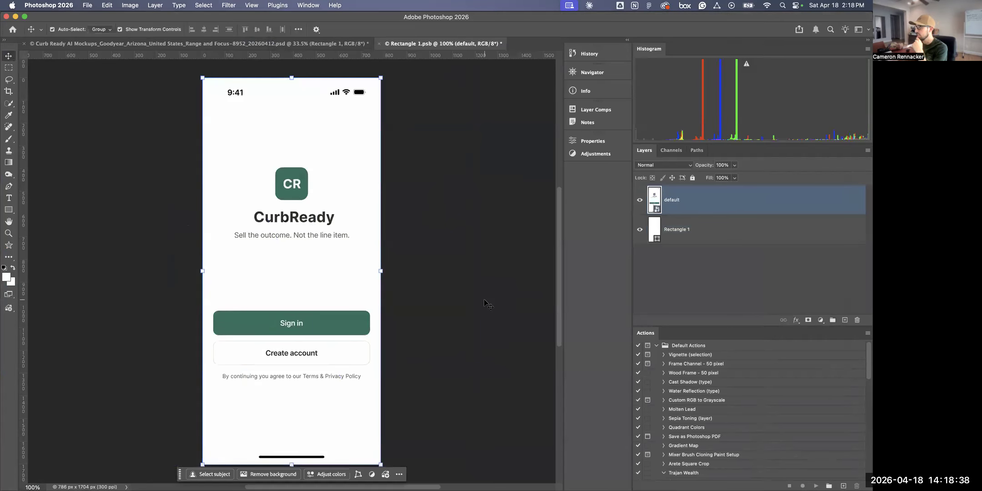
key(super+s)
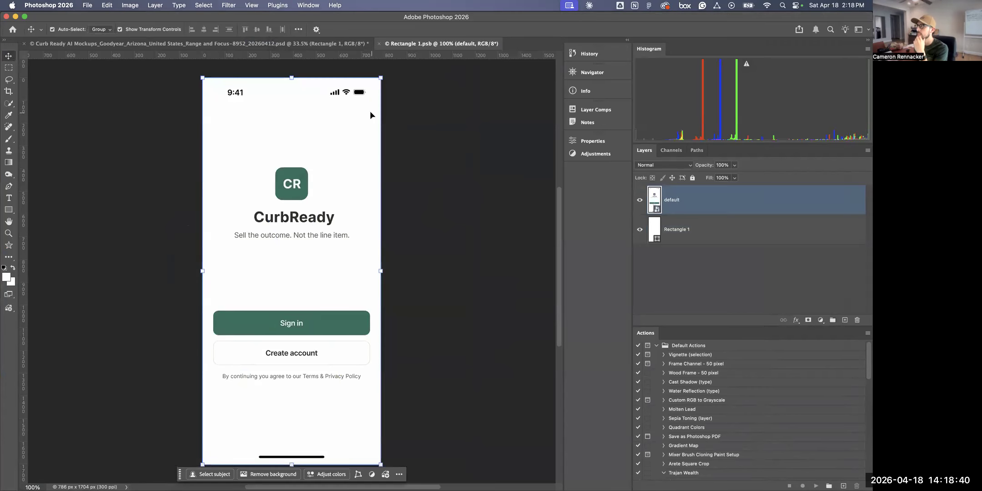
Review the updated phone screen in the full mockup document and compare it with the smart object's contents
click(342, 45)
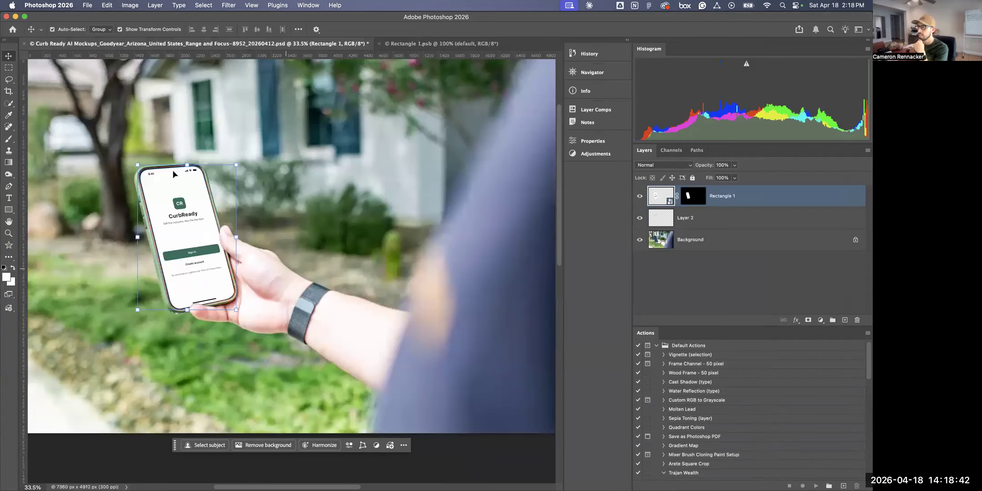
key(super+0)
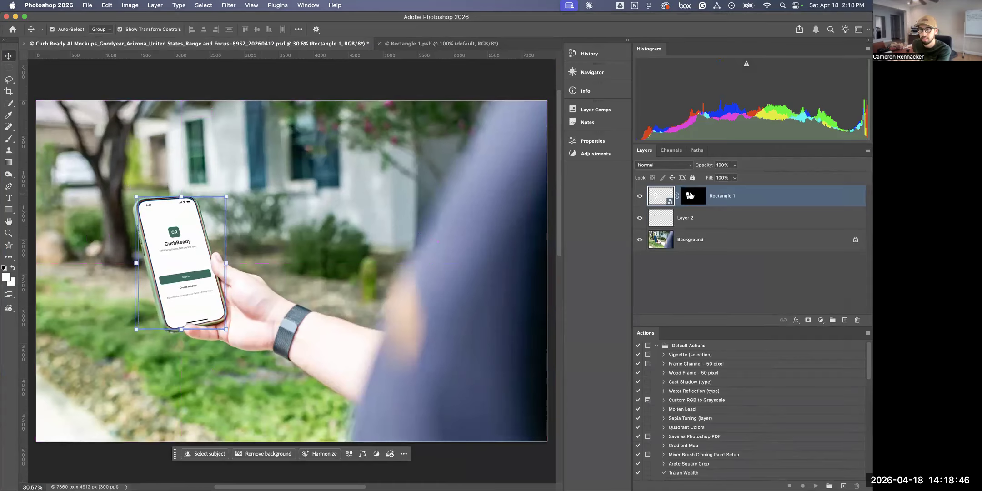
double_click(660, 199)
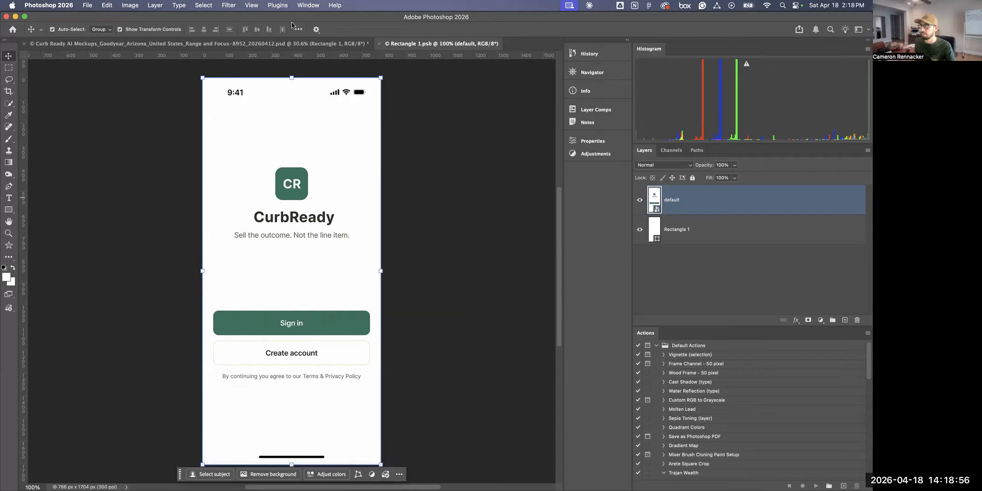
click(296, 44)
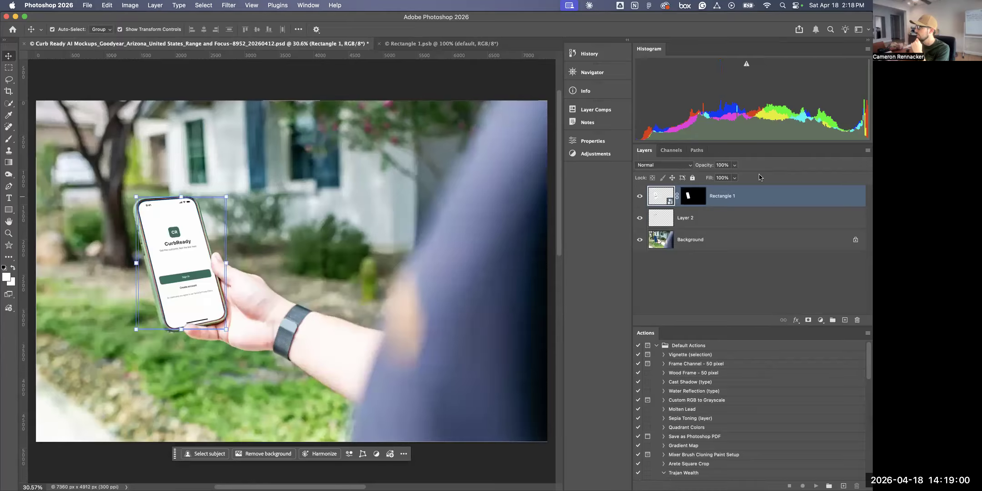
Open Rectangle 1's blending options and split the underlying layer's white Blend If slider to 95 / 255
double_click(753, 190)
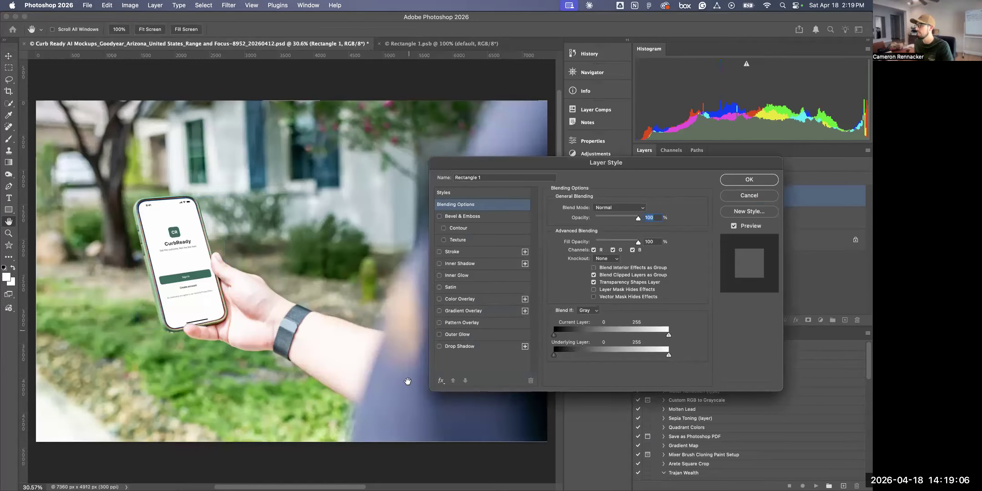
drag(555, 356, 611, 358)
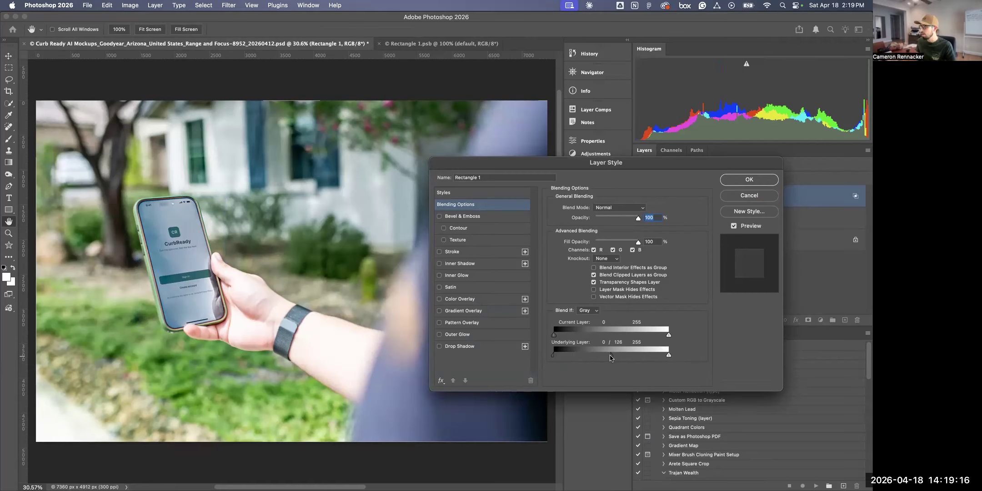
drag(611, 357, 604, 335)
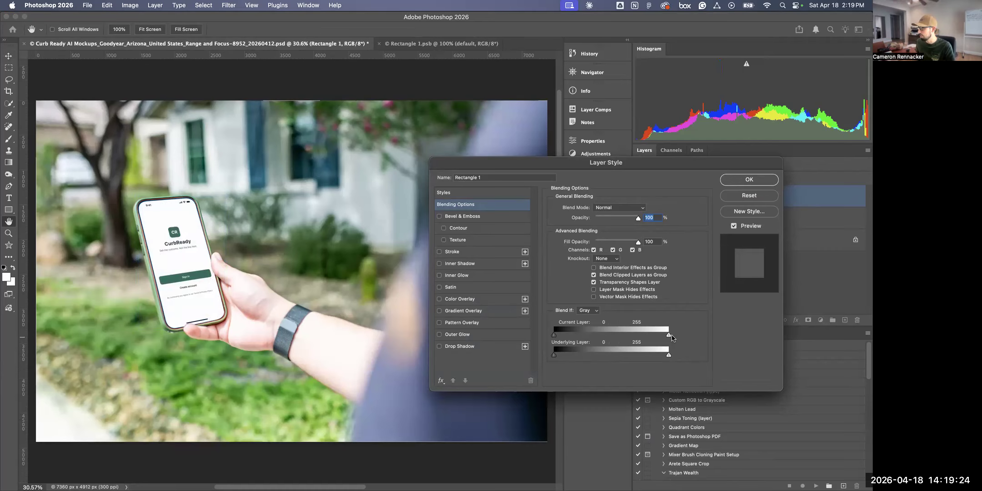
drag(669, 335, 563, 357)
key(super+z)
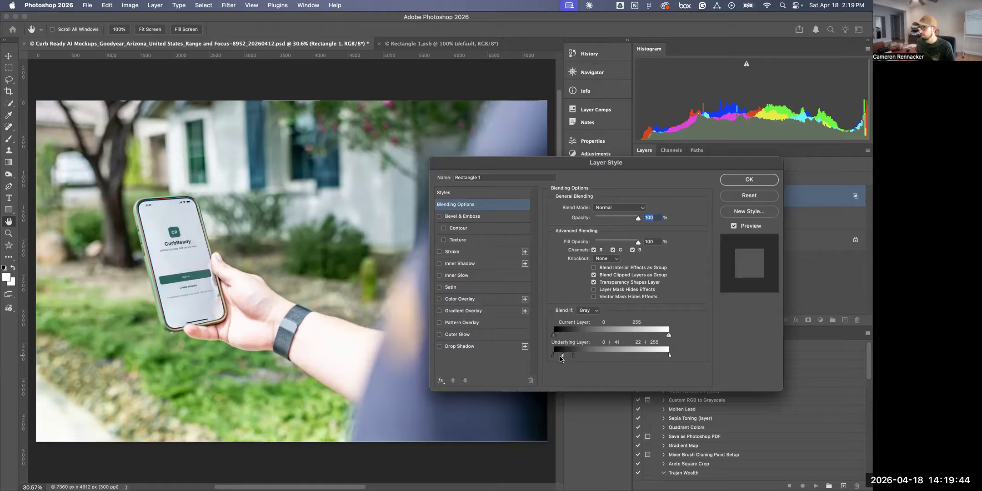
drag(577, 357, 598, 352)
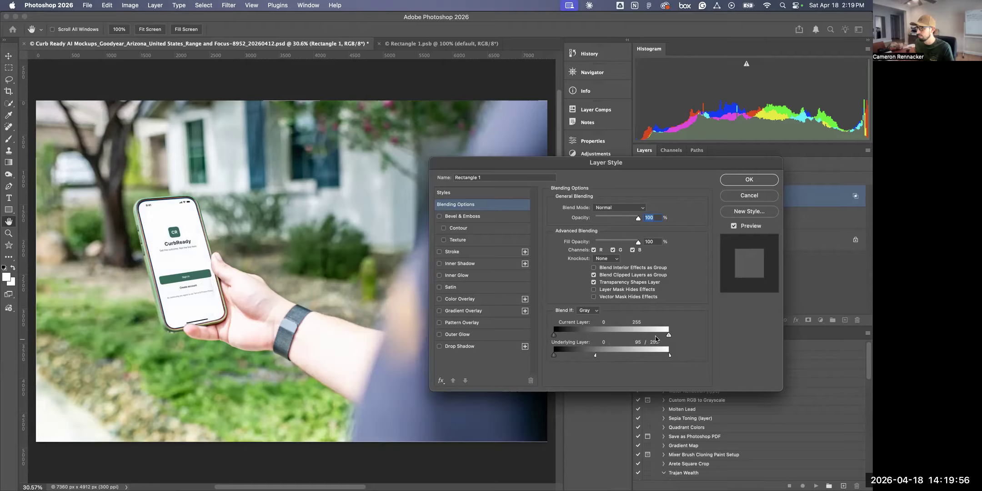
Refine the underlying layer's white Blend If split to 93 / 255 and apply the layer style to Rectangle 1
mouse_move(669, 336)
mouse_down()
mouse_move(642, 337)
mouse_move(675, 338)
mouse_move(663, 337)
mouse_up()
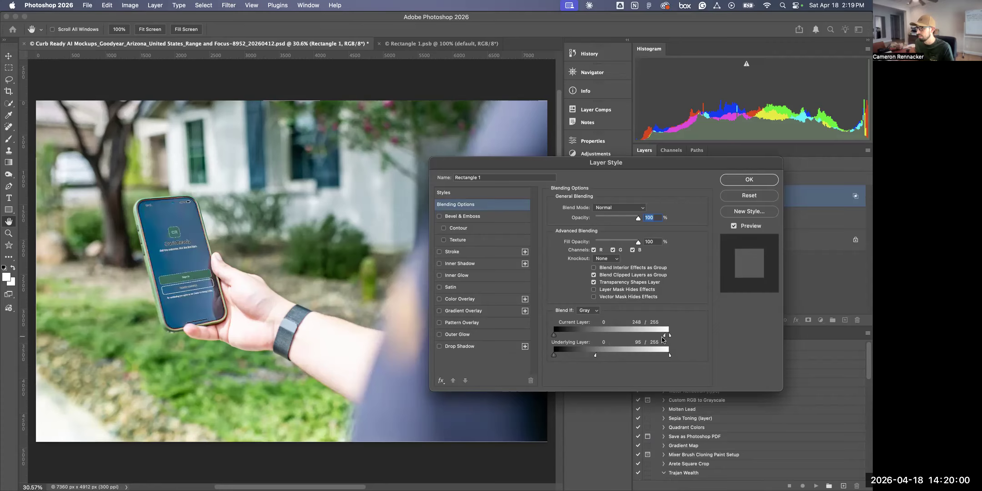
key(super+z)
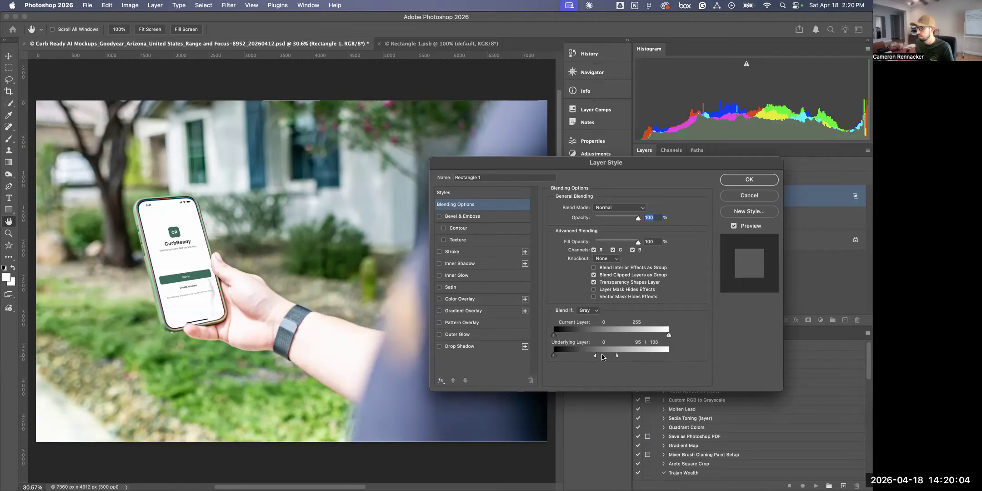
drag(620, 356, 595, 360)
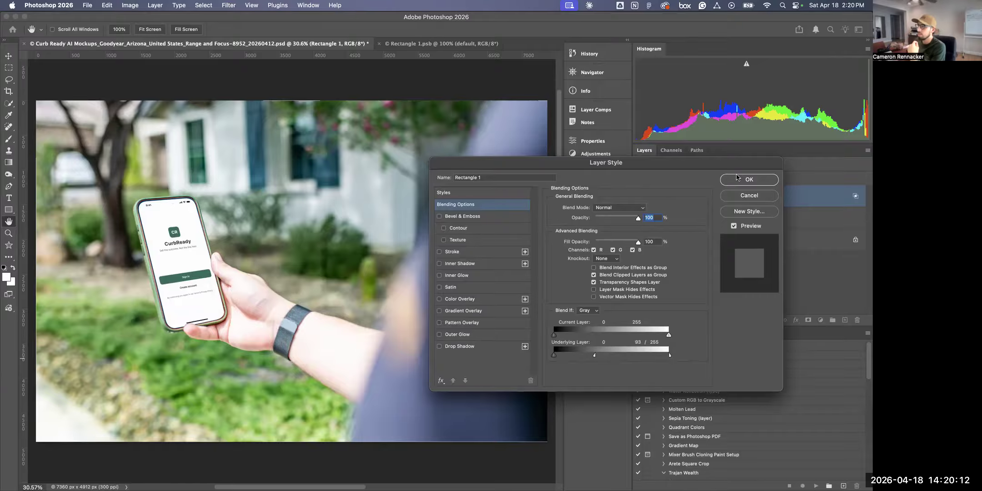
key(Return)
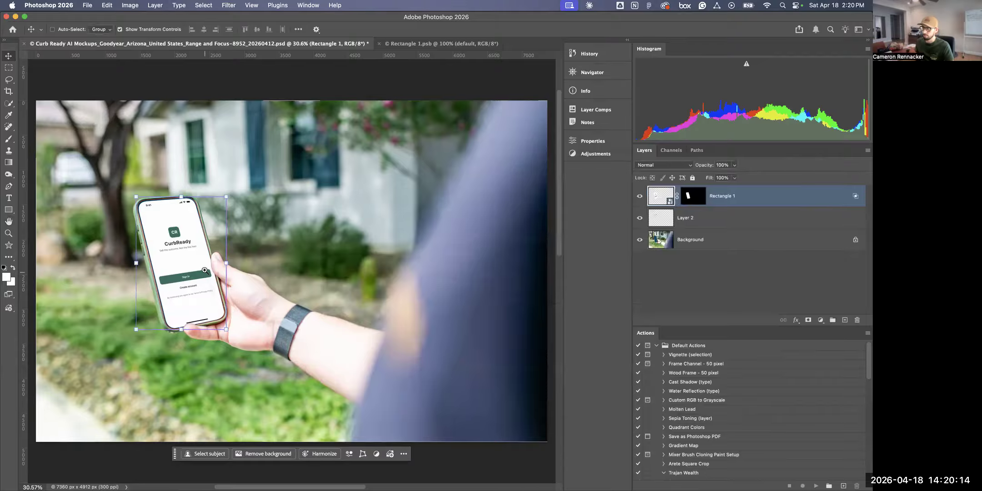
Return to the smart object's contents, switch to Figma and export the /clients frame at 2x as clients.jpg to the Desktop
drag(205, 272, 222, 289)
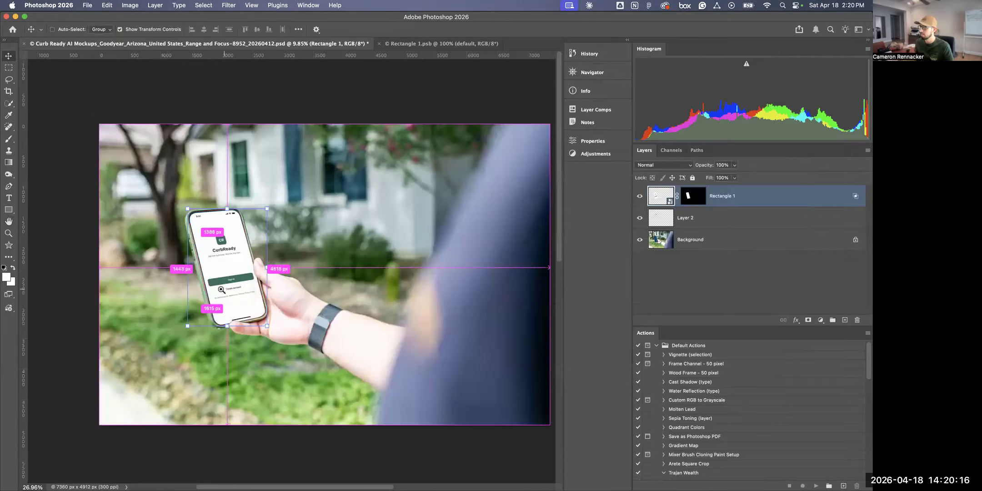
key(super+minus)
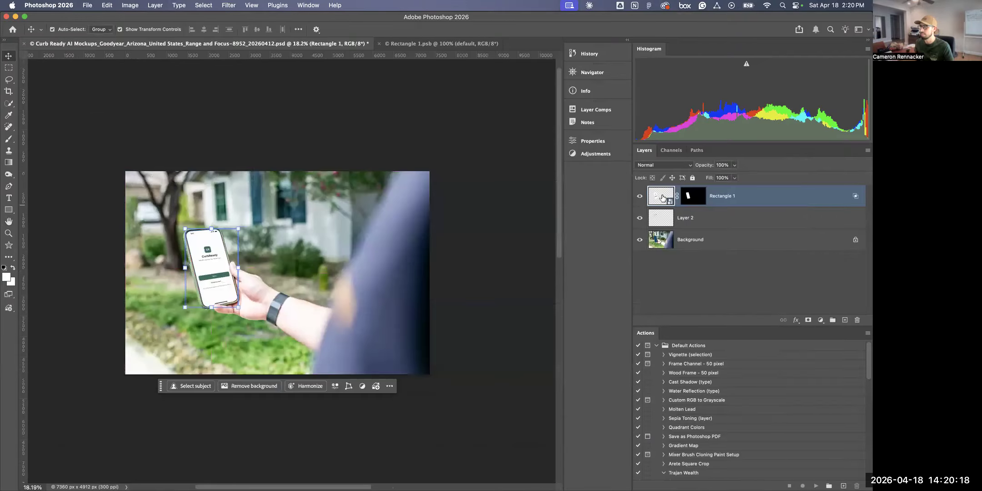
key(ctrl+Tab)
key(super+Tab)
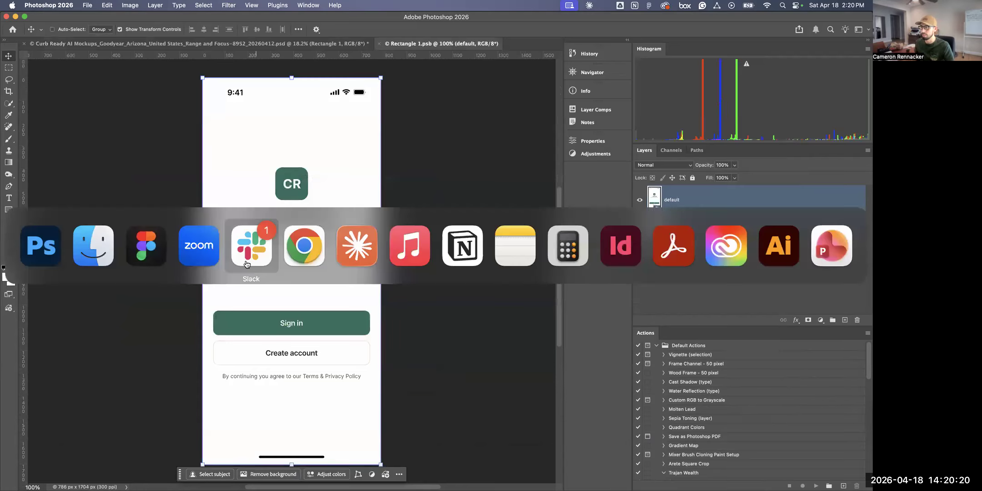
key(super+shift+Tab)
key(super+shift+Tab)
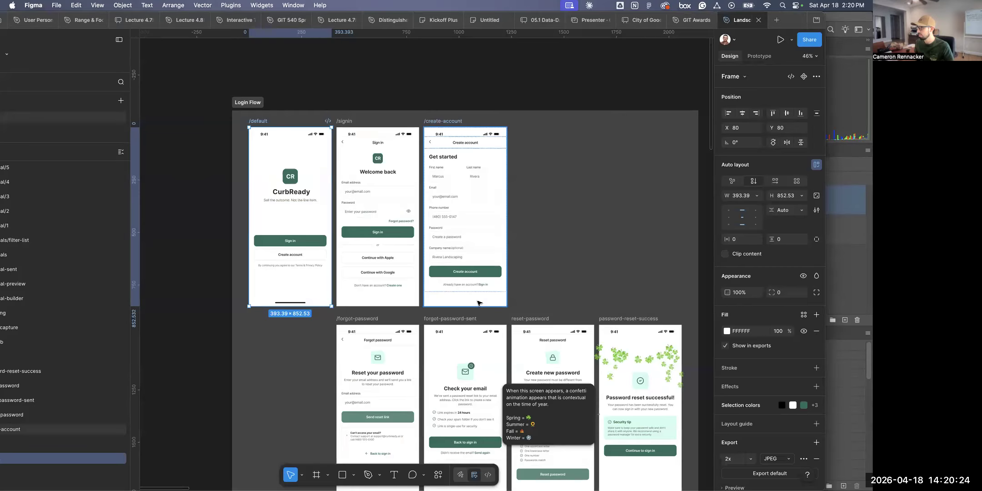
scroll(479, 299, right, 10)
scroll(479, 298, right, 6)
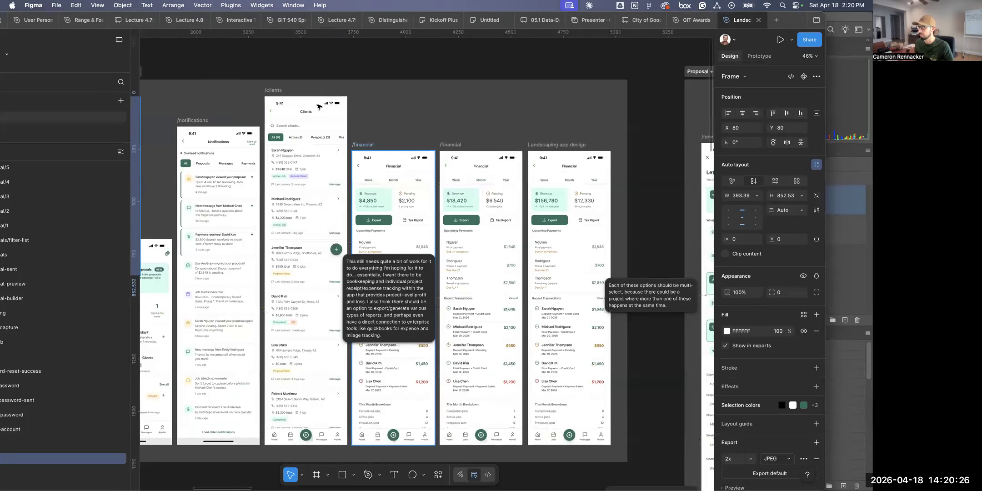
click(274, 90)
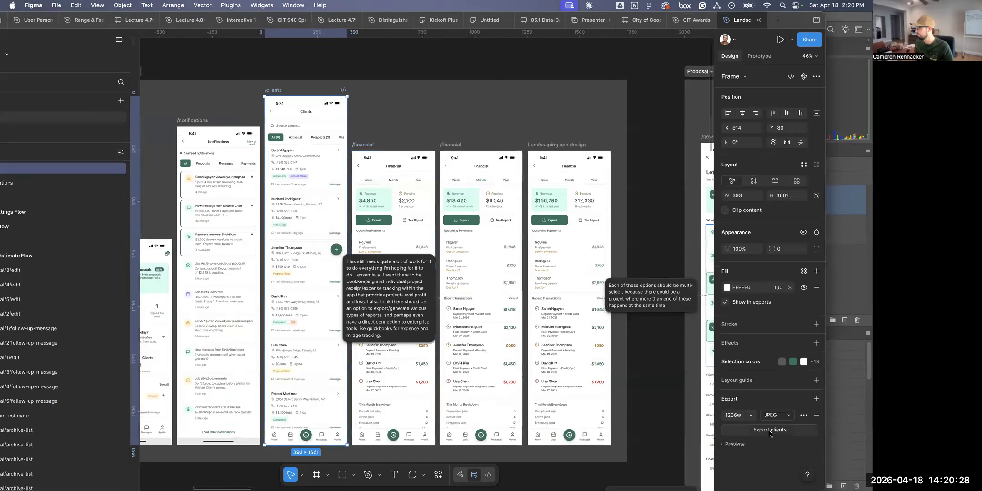
click(750, 416)
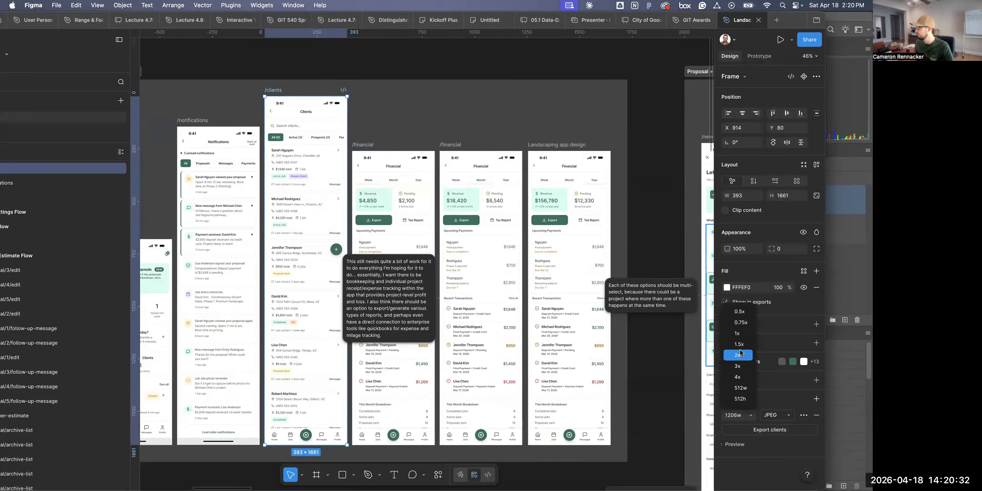
click(772, 430)
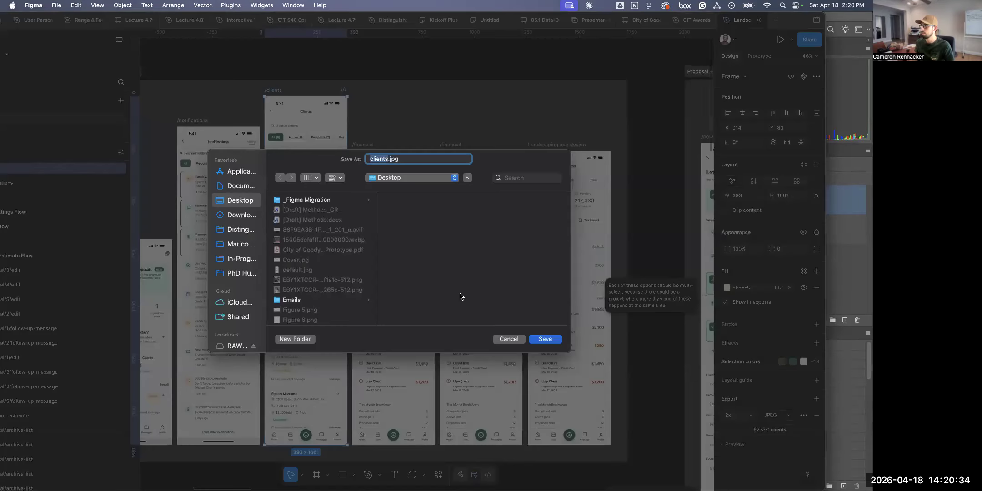
Place clients.jpg in the Photoshop smart object, scaled to 47.46% with its top at the canvas top, save it and return to the mockup document
key(super+Tab)
key(super+Tab)
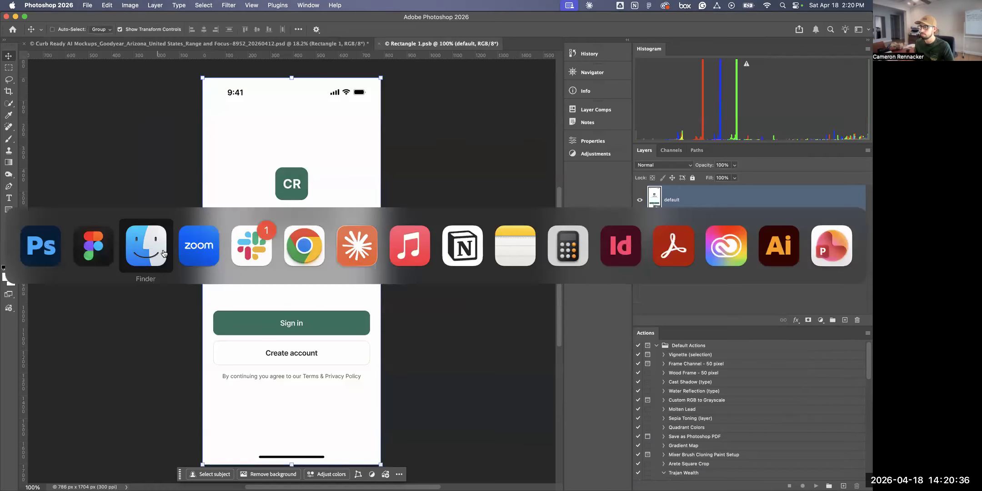
key(super+shift+Tab)
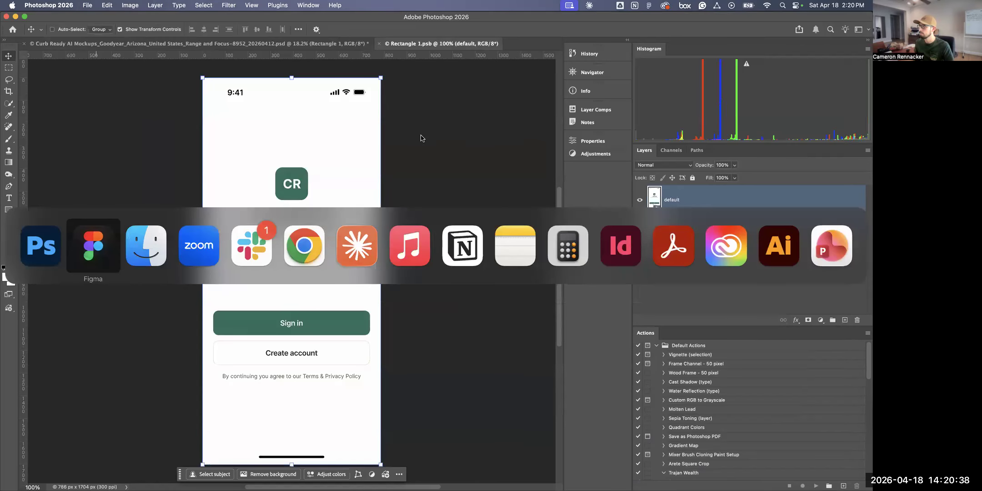
key(super+Tab)
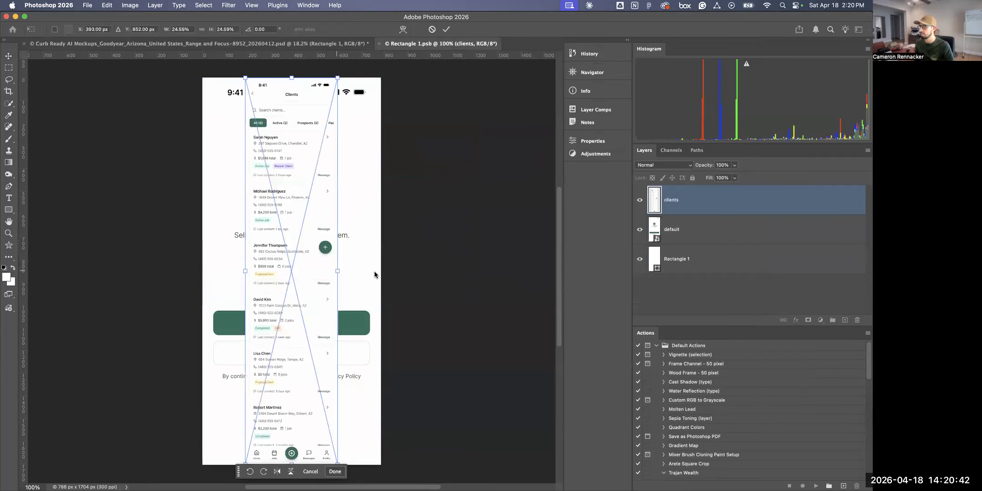
drag(379, 275, 380, 272)
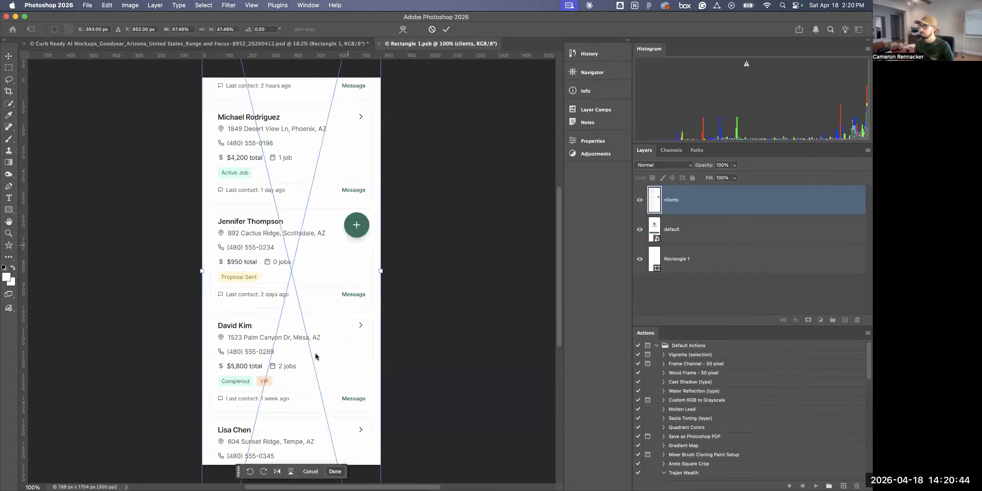
drag(315, 179, 315, 361)
key(Return)
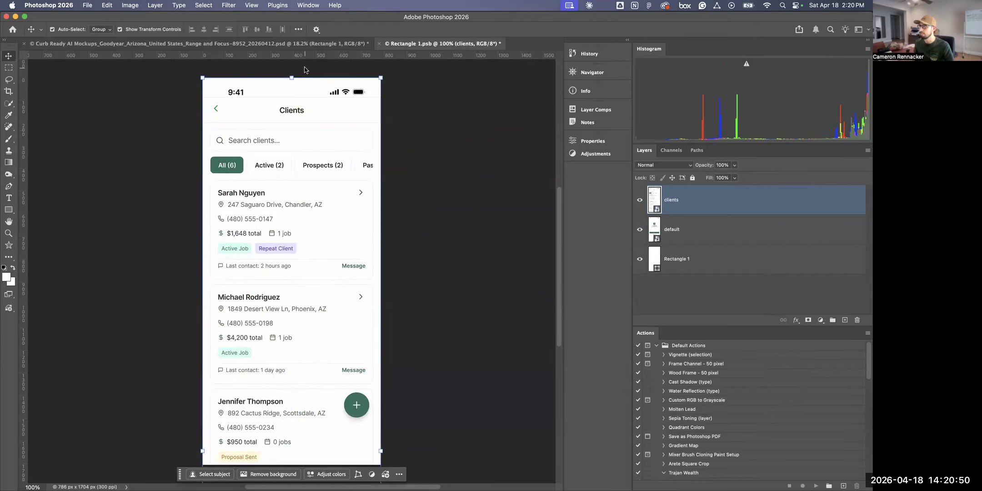
key(super+s)
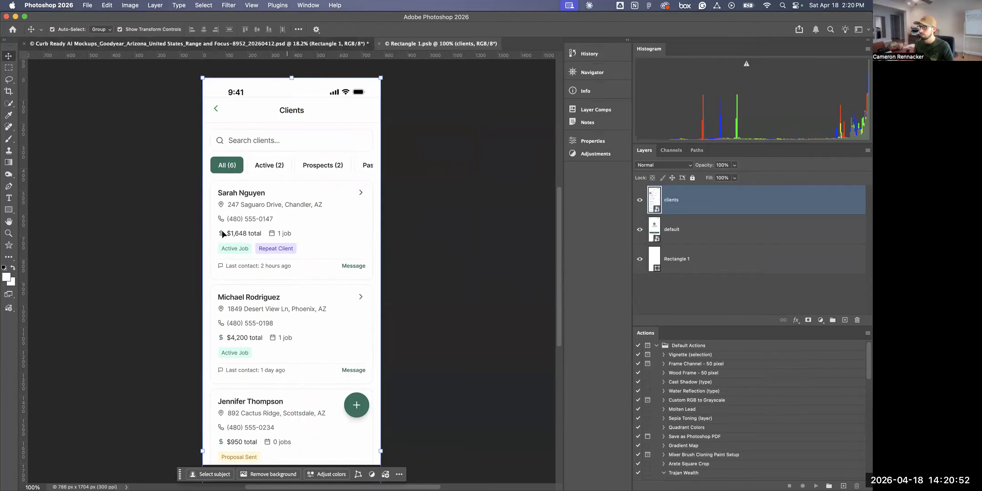
key(ctrl+Tab)
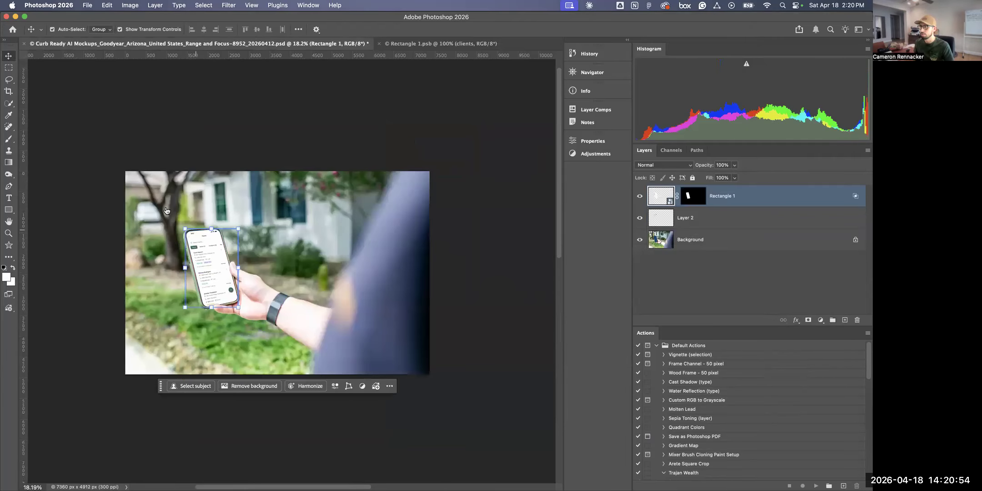
Switch to Figma, leave the open file for the home view and search the workspace files for "apple"
key(super)
key(super+Tab)
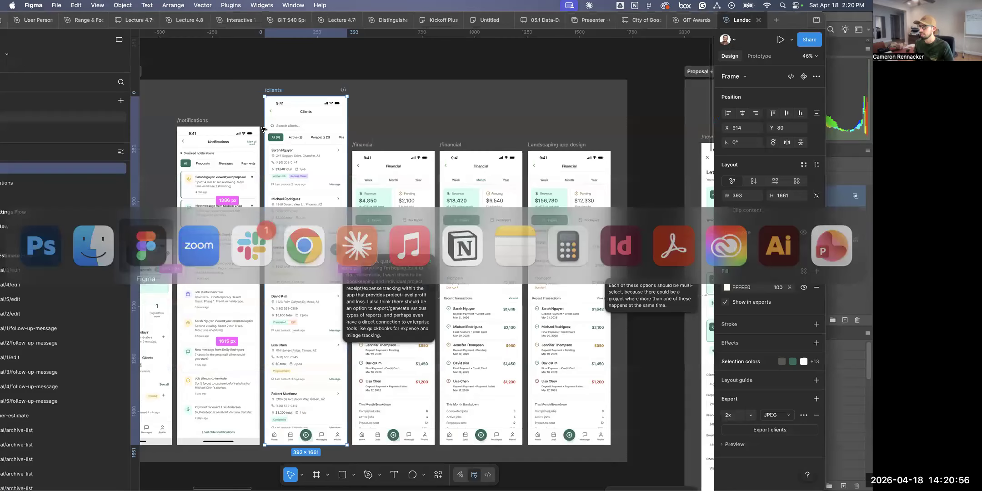
scroll(439, 184, down, 5)
scroll(439, 184, left, 8)
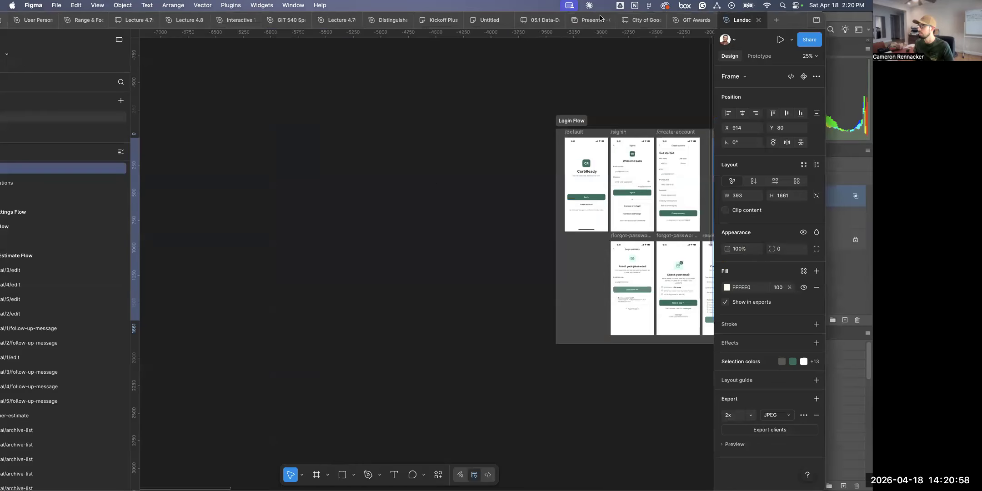
scroll(440, 184, right, 6)
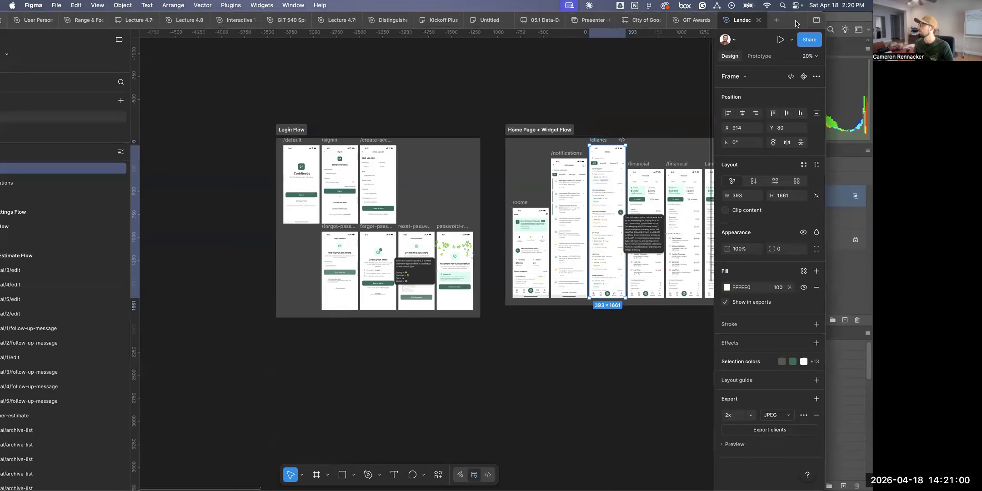
click(42, 20)
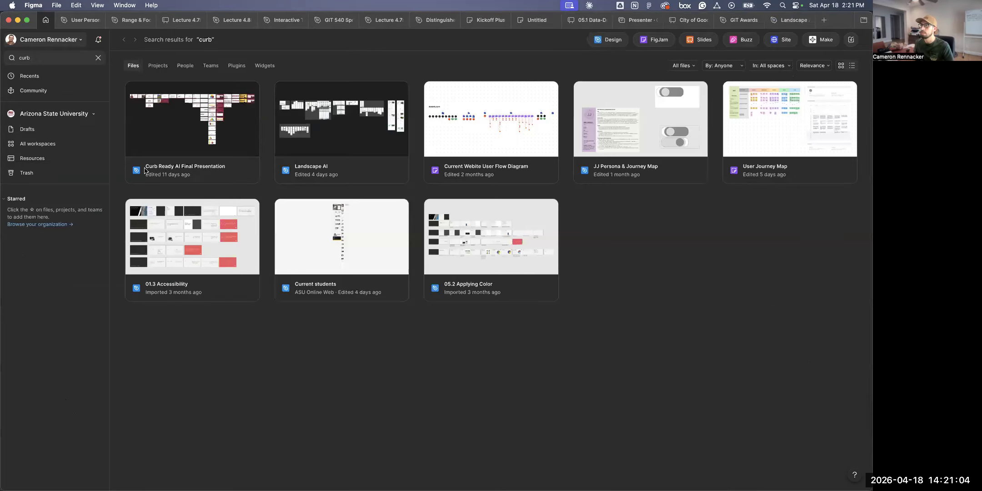
click(50, 91)
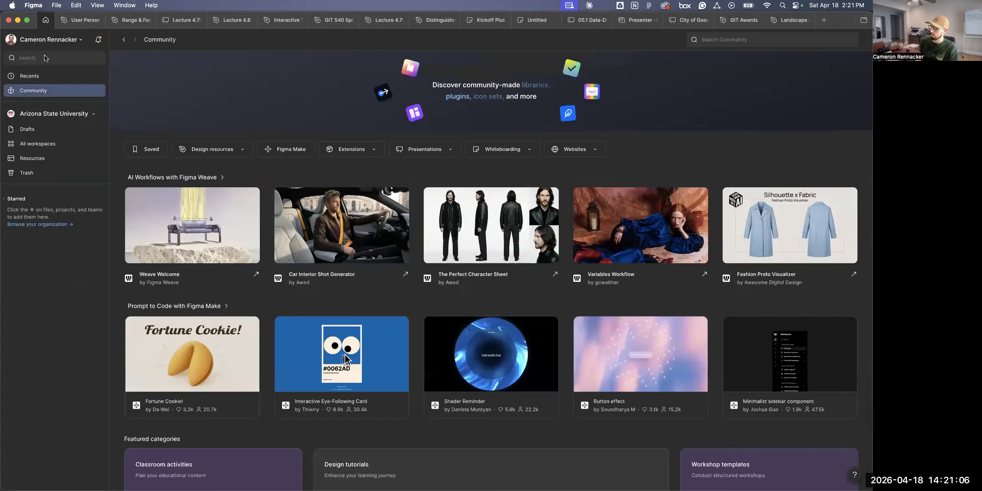
click(46, 58)
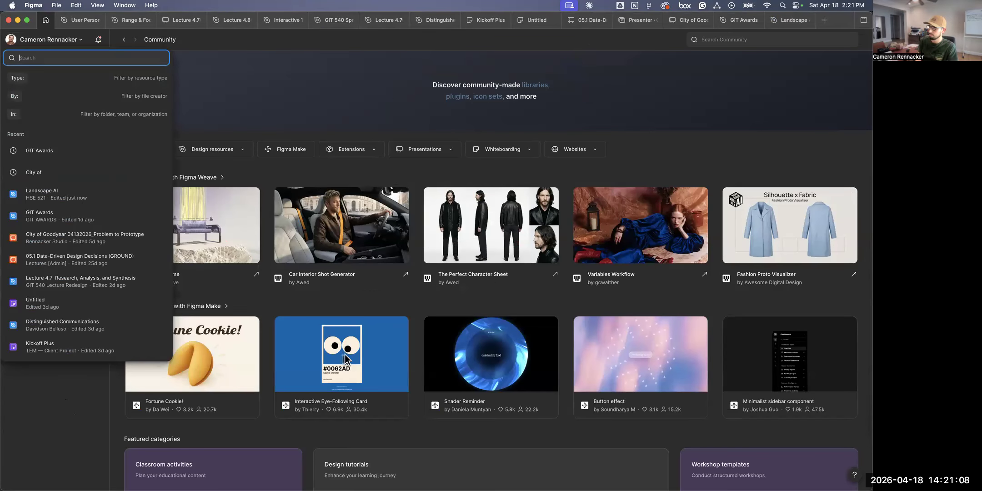
text(apple)
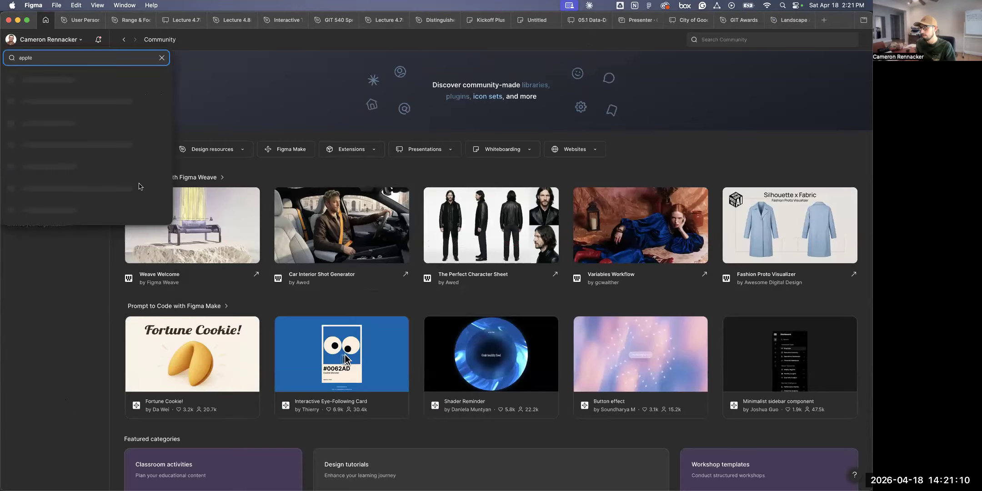
key(Return)
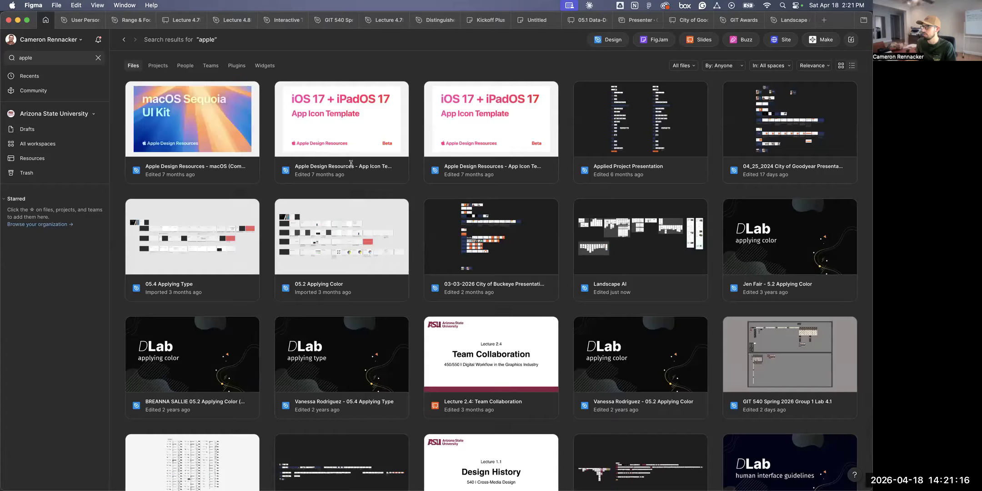
Open the iOS 17 + iPadOS 17 App Icon Template file, search its assets for "camera" and close the file
click(524, 241)
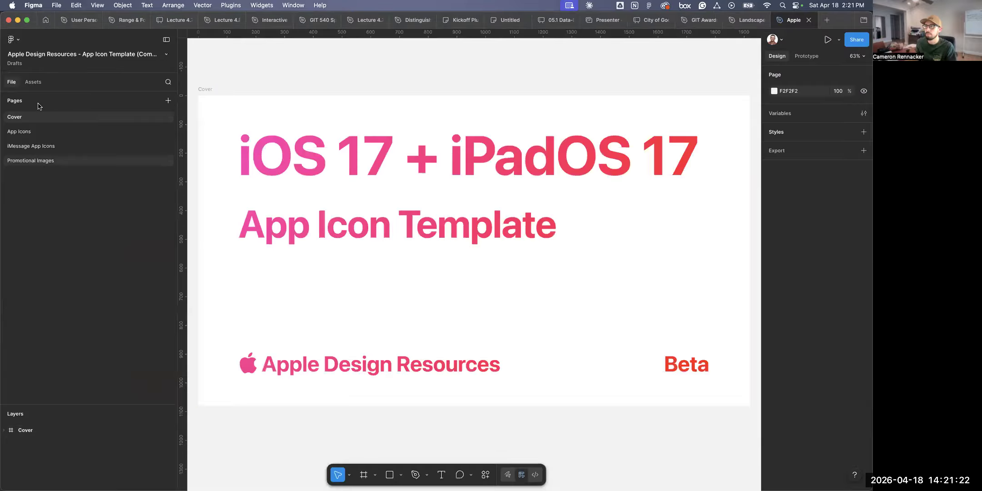
click(31, 84)
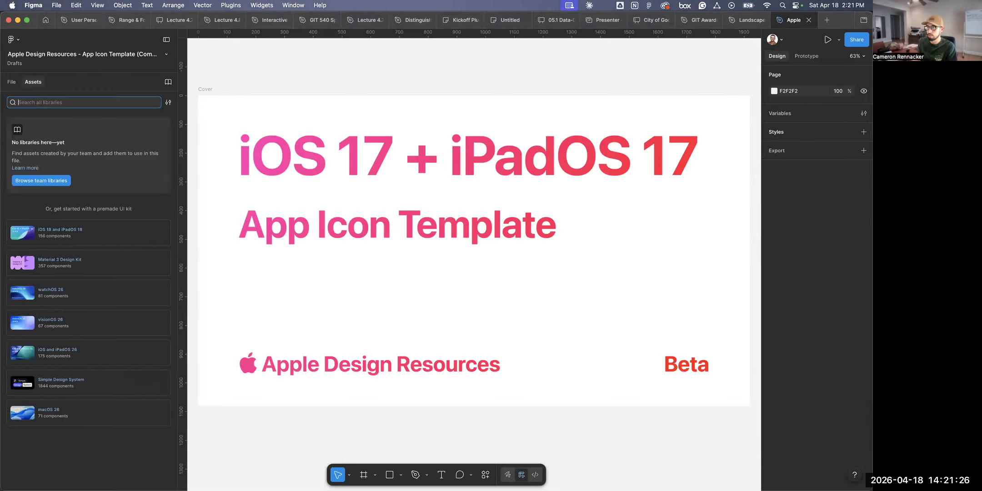
text(camera)
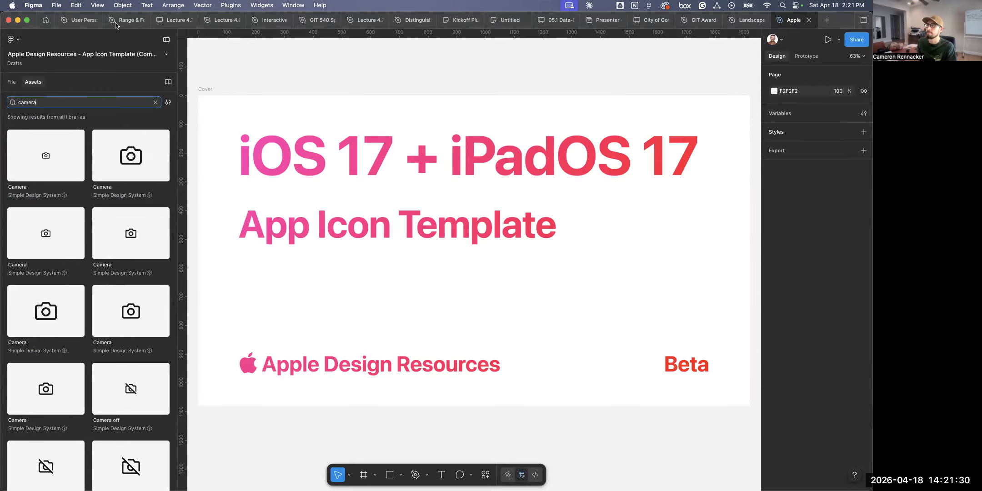
key(super+w)
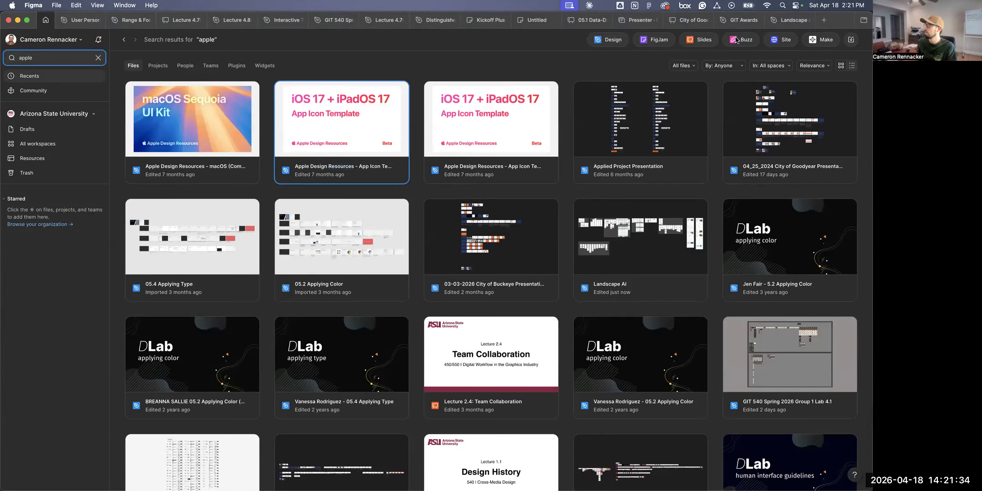
Search the Figma Community for "apple" and preview the iOS 18 and iPadOS 18 UI kit
click(34, 91)
click(746, 40)
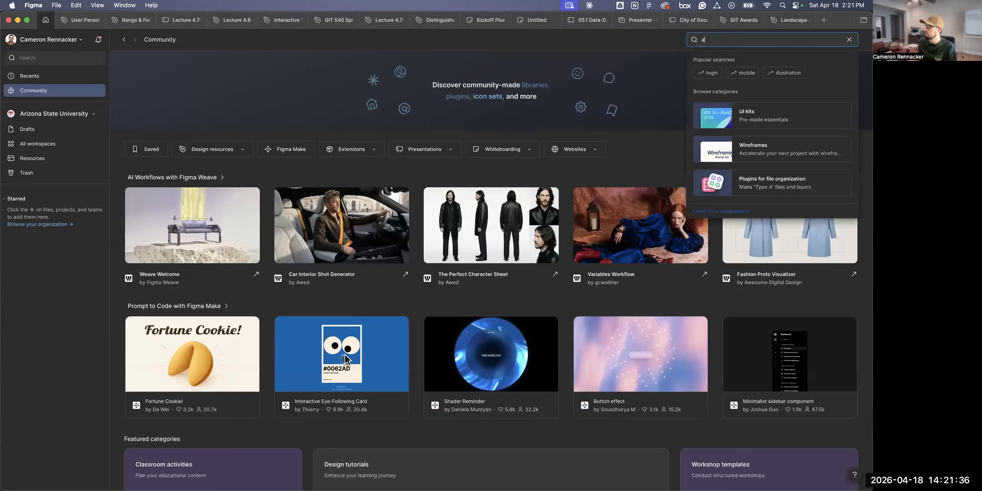
text(apple)
key(Return)
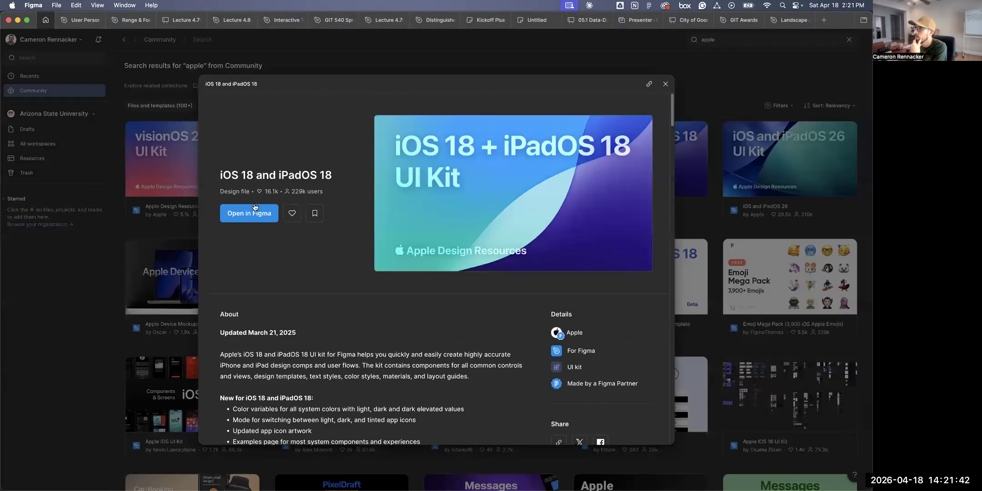
click(257, 215)
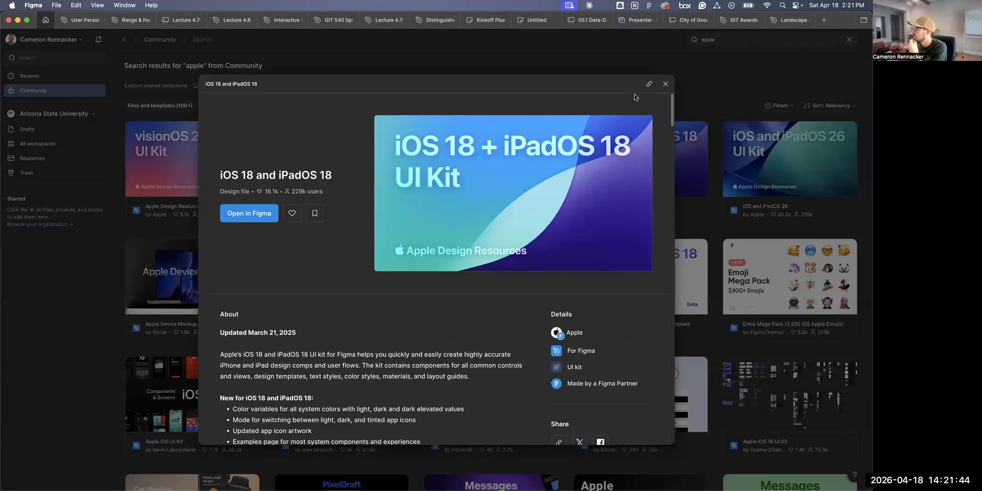
Make a copy of the Community's iOS and iPadOS 26 UI kit in the drafts of the first listed workspace
click(776, 146)
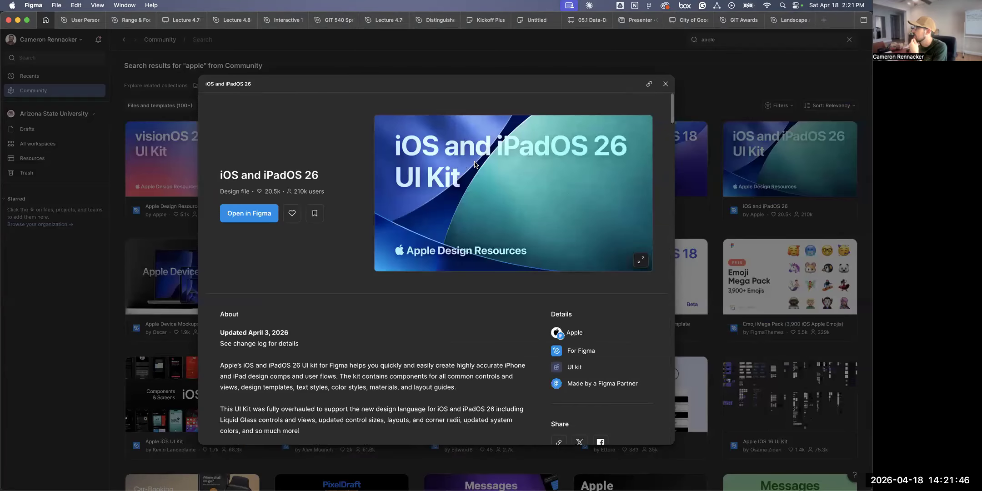
click(243, 217)
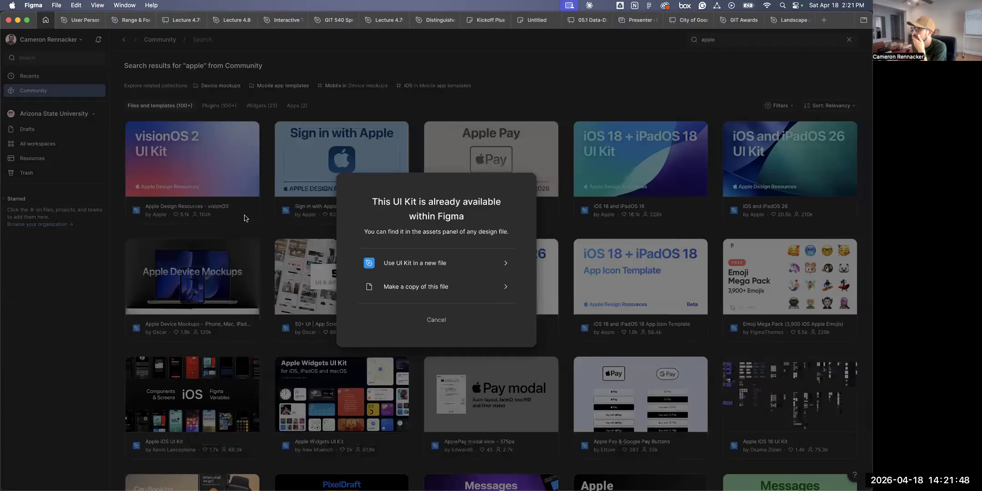
click(439, 294)
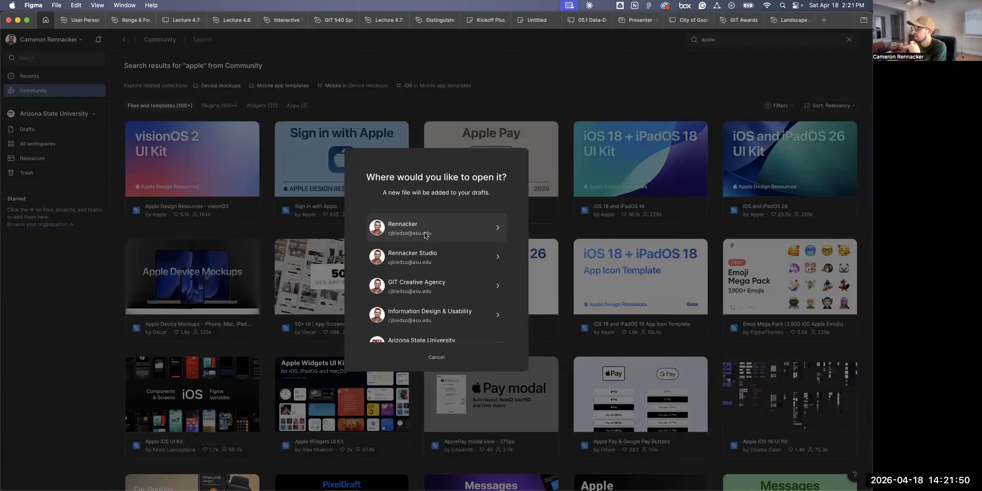
click(425, 235)
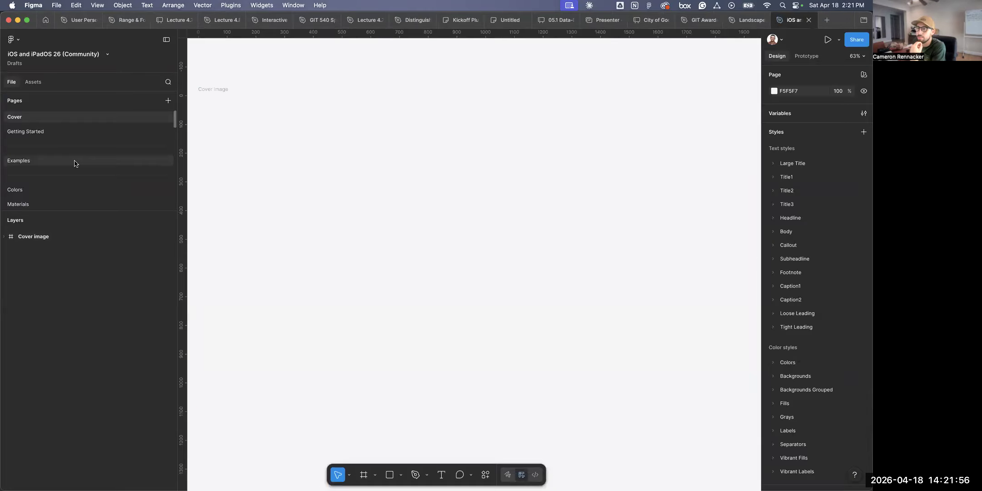
Open the Product Bezels page and inspect the camera cutout of the iPhone 16 Plus bezel and its image layer
scroll(63, 203, down, 2)
scroll(59, 173, down, 2)
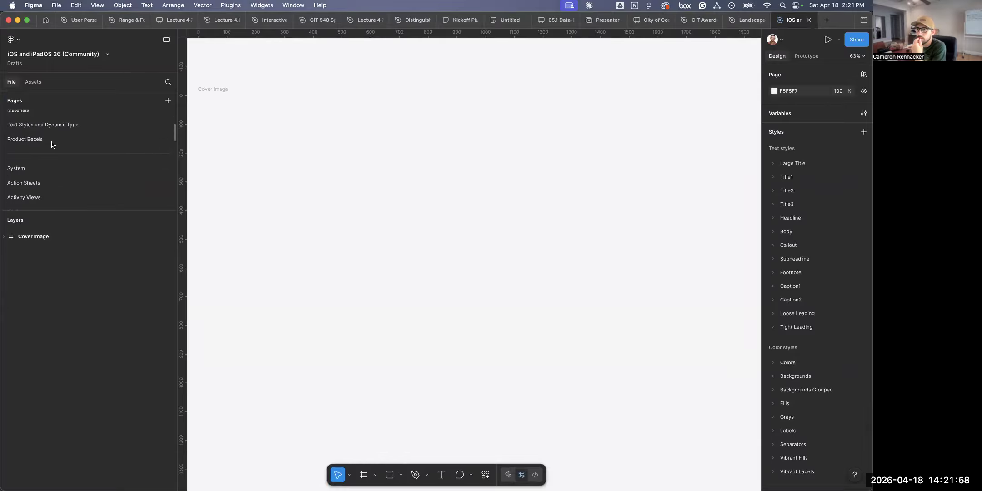
click(52, 141)
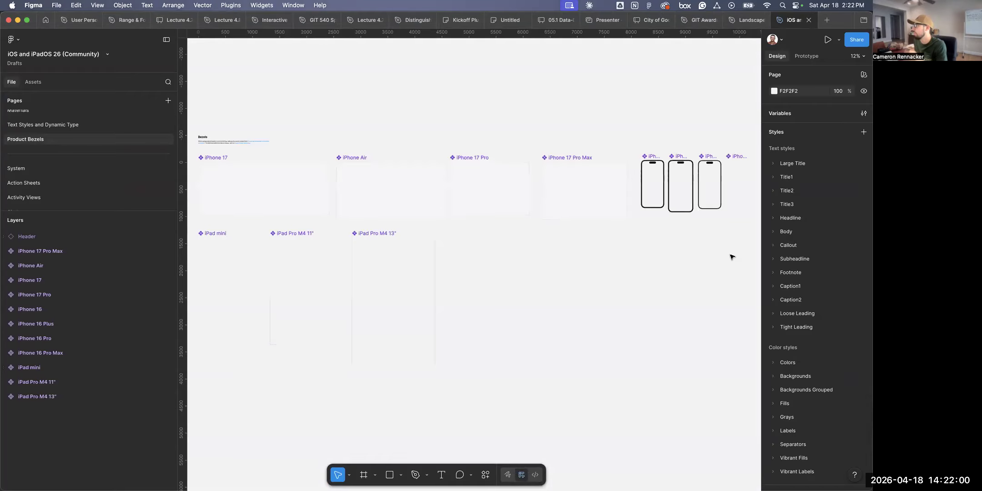
scroll(691, 160, up, 5)
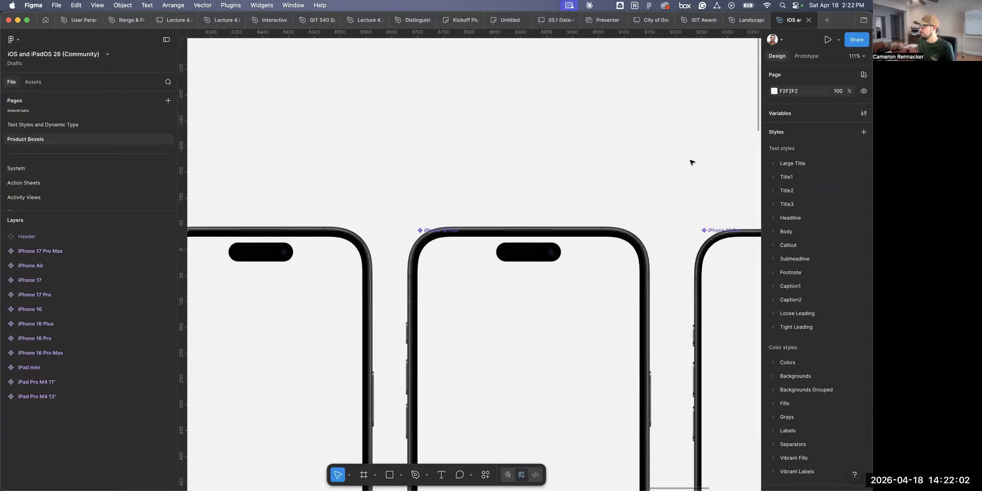
scroll(530, 255, up, 1)
click(530, 256)
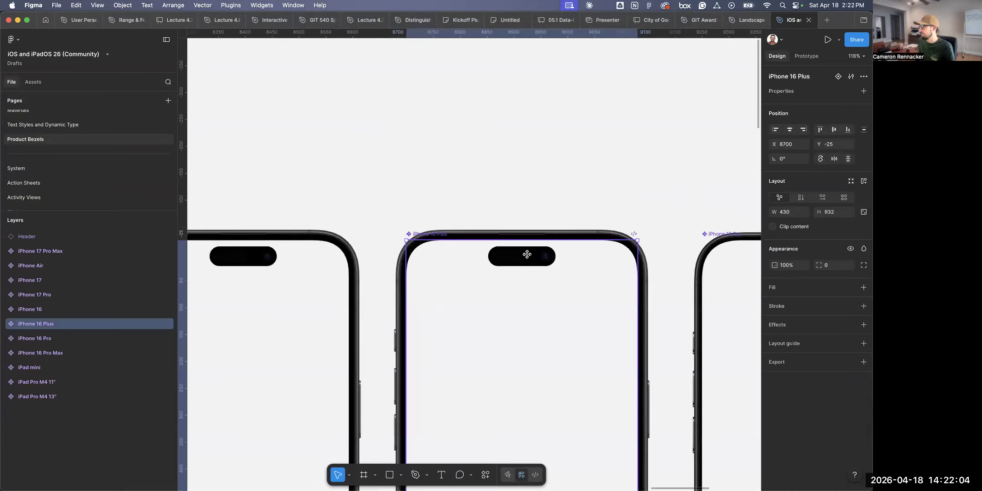
double_click(527, 254)
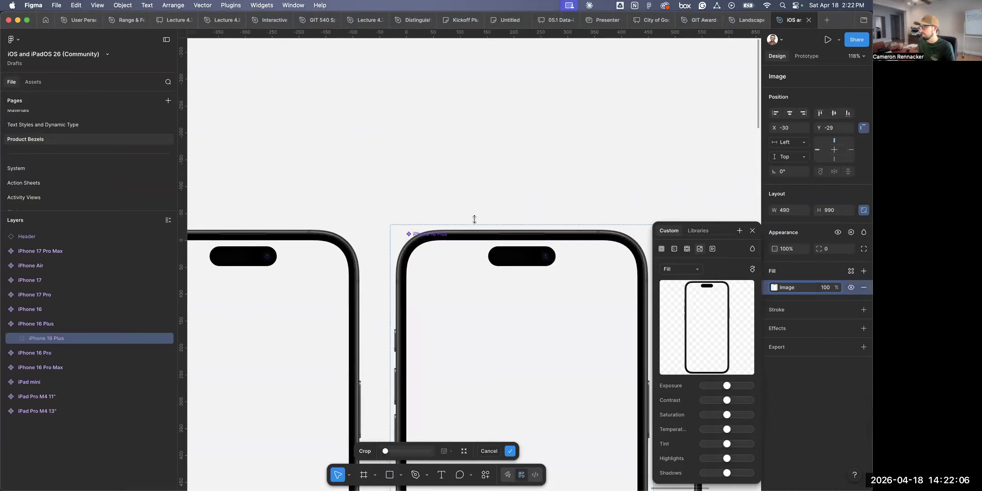
click(292, 239)
scroll(292, 239, down, 10)
scroll(291, 240, left, 8)
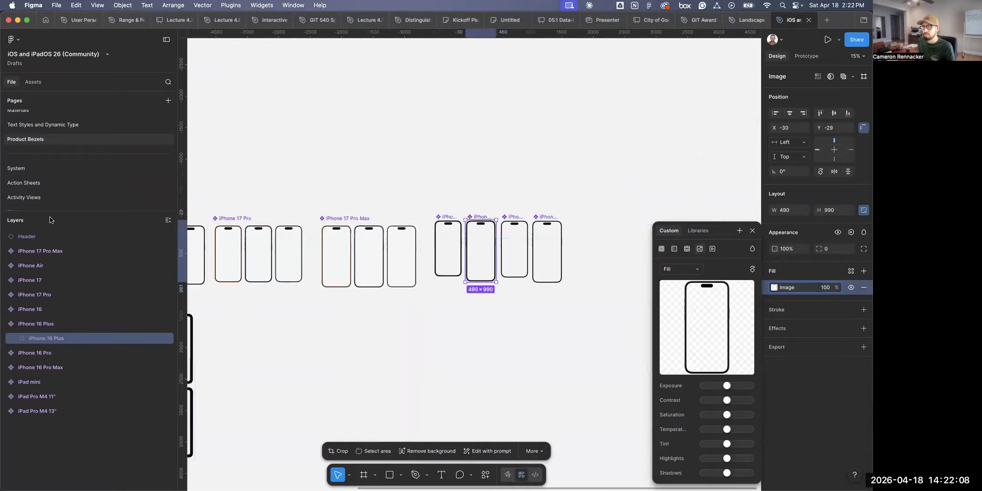
Look through the Action Sheets and Buttons pages and the rest of the kit's page list for a camera cutout component
click(60, 183)
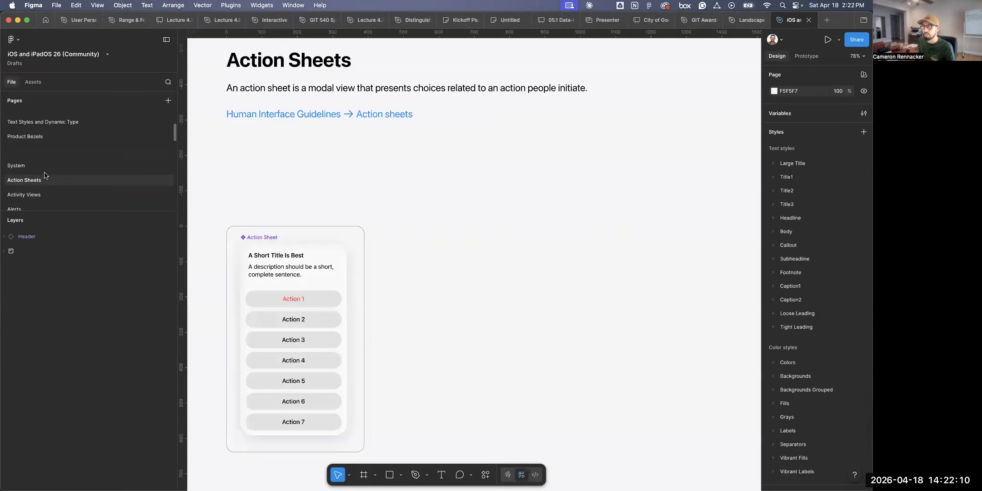
scroll(45, 187, down, 3)
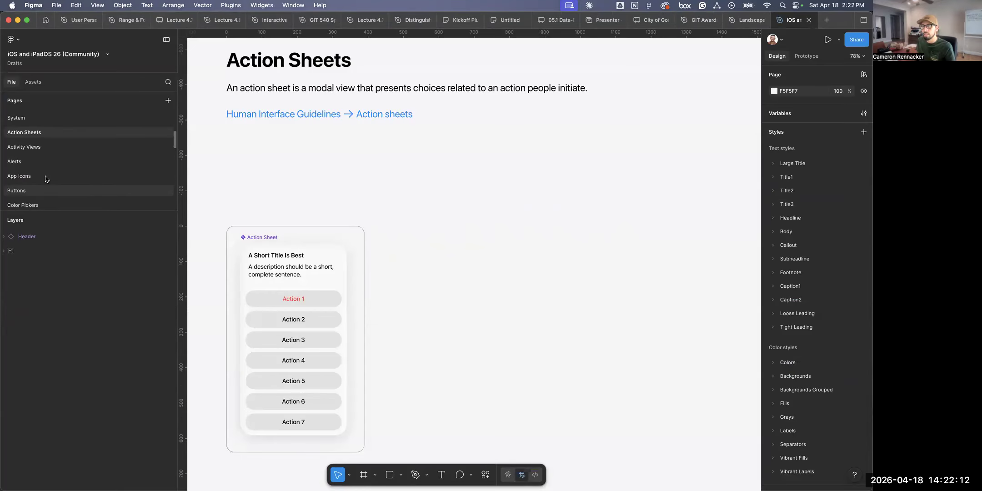
click(47, 190)
scroll(48, 182, down, 3)
scroll(54, 172, down, 2)
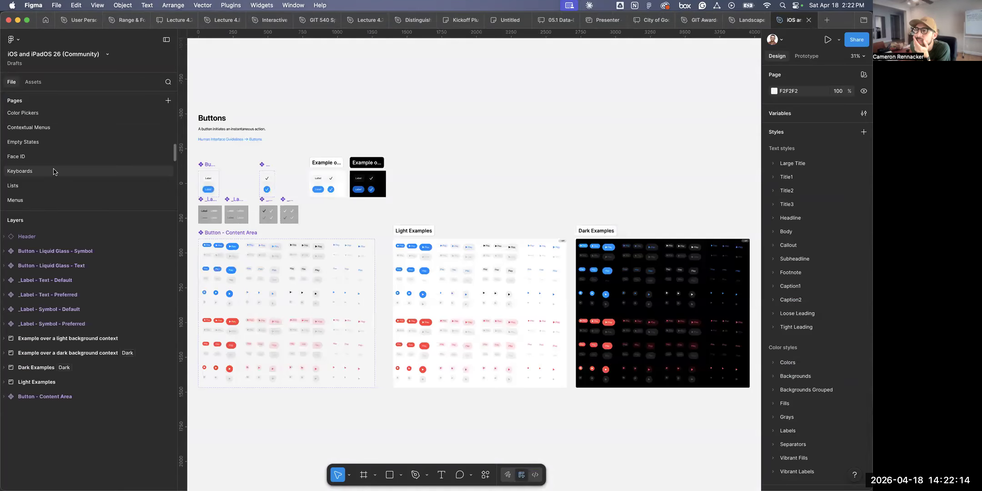
scroll(54, 172, down, 3)
scroll(53, 171, down, 2)
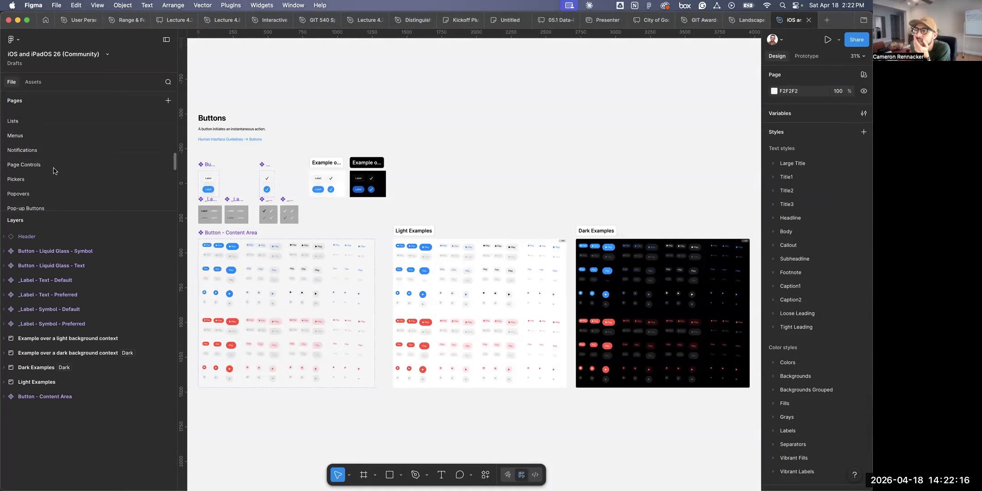
scroll(53, 172, down, 2)
scroll(54, 171, down, 2)
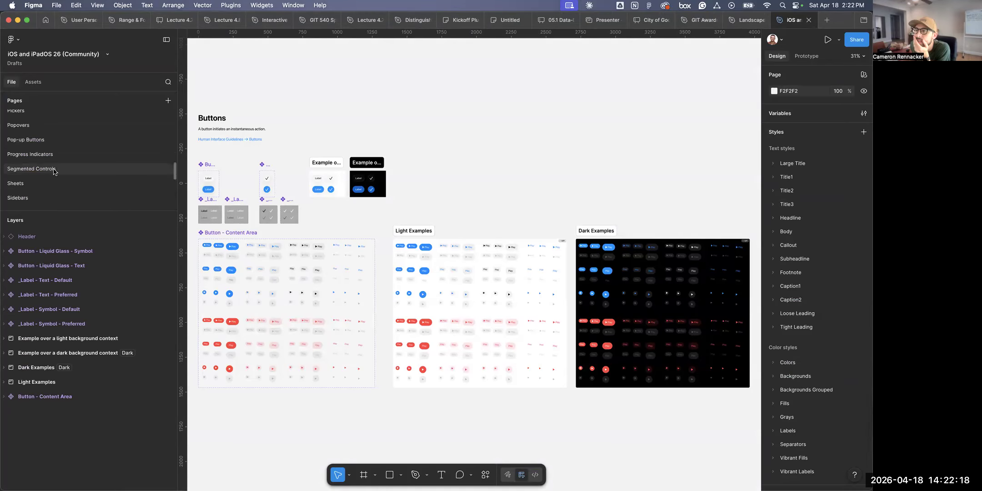
scroll(54, 171, down, 2)
scroll(54, 171, down, 2)
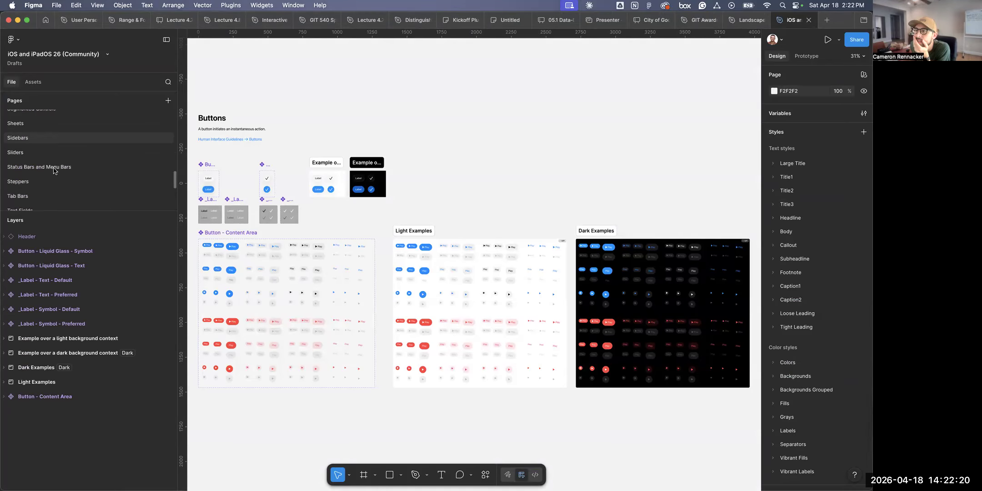
scroll(54, 171, down, 2)
scroll(54, 171, down, 2)
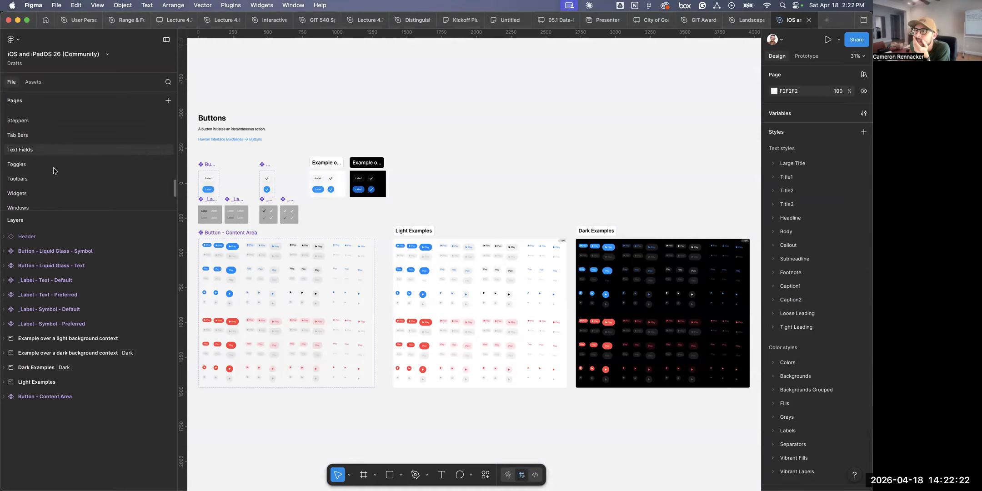
scroll(54, 171, down, 2)
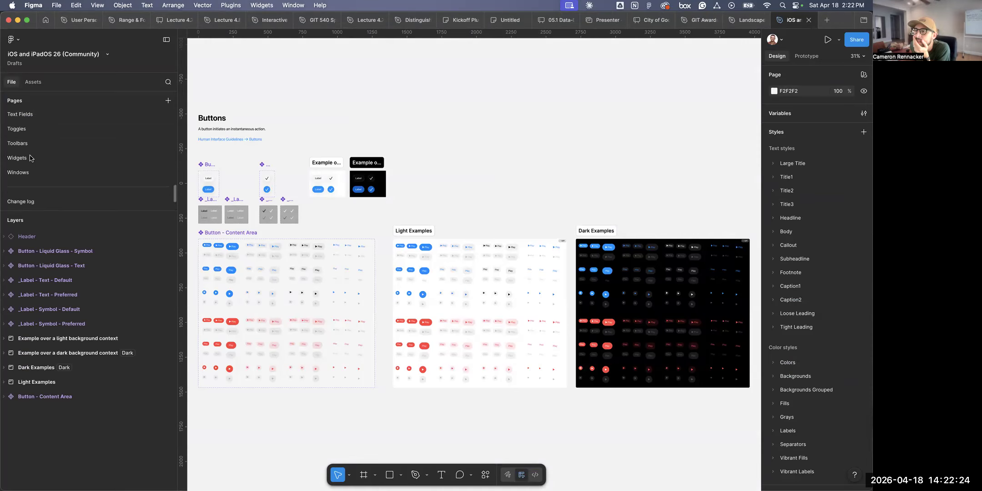
scroll(30, 154, down, 2)
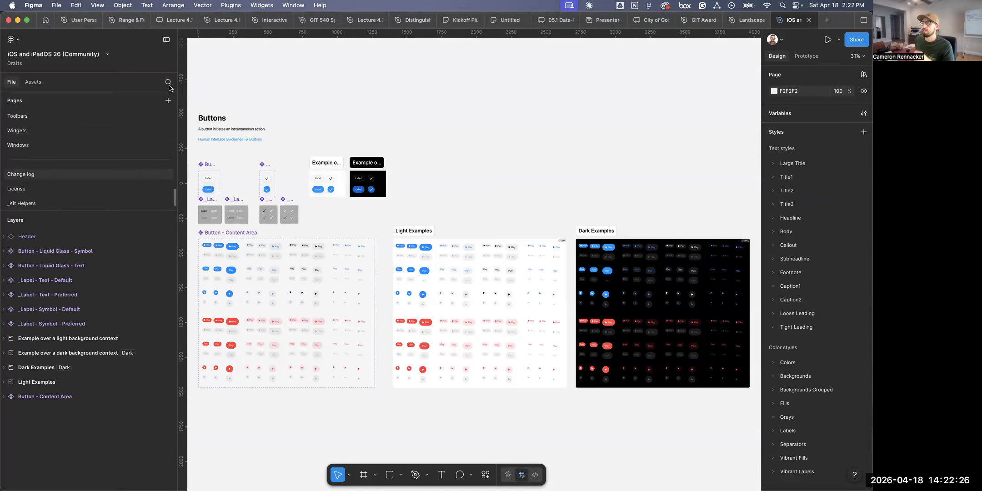
Search the Buttons page of the iOS and iPadOS 26 kit for "island" and "dynamic island"
key(super+f)
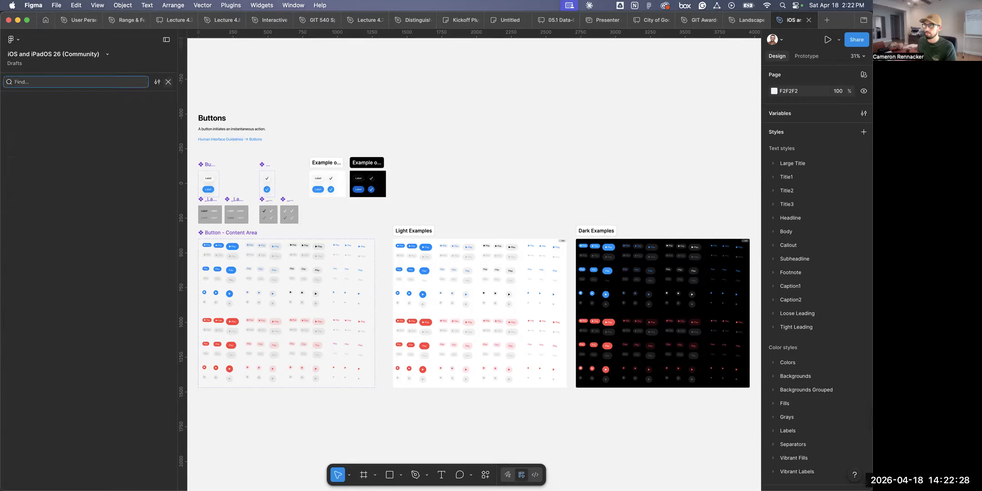
text(island)
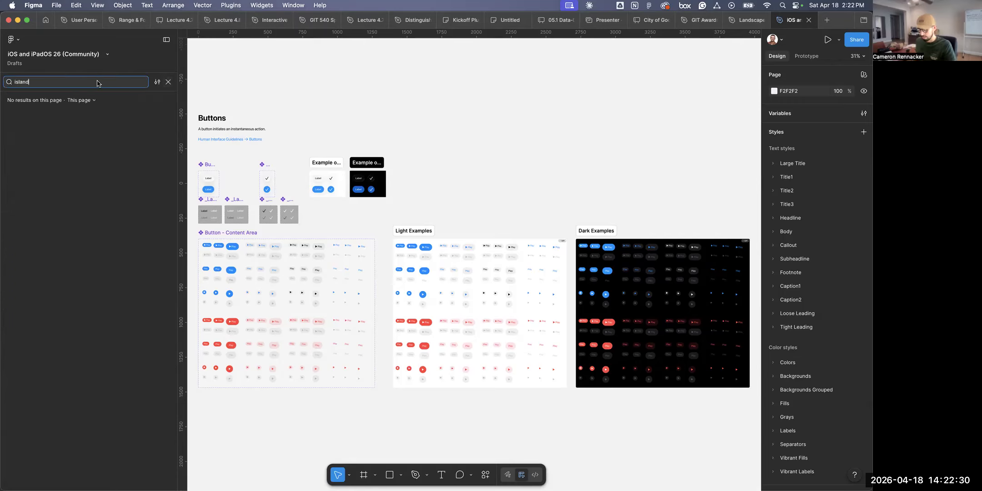
key(super+a)
text(duy)
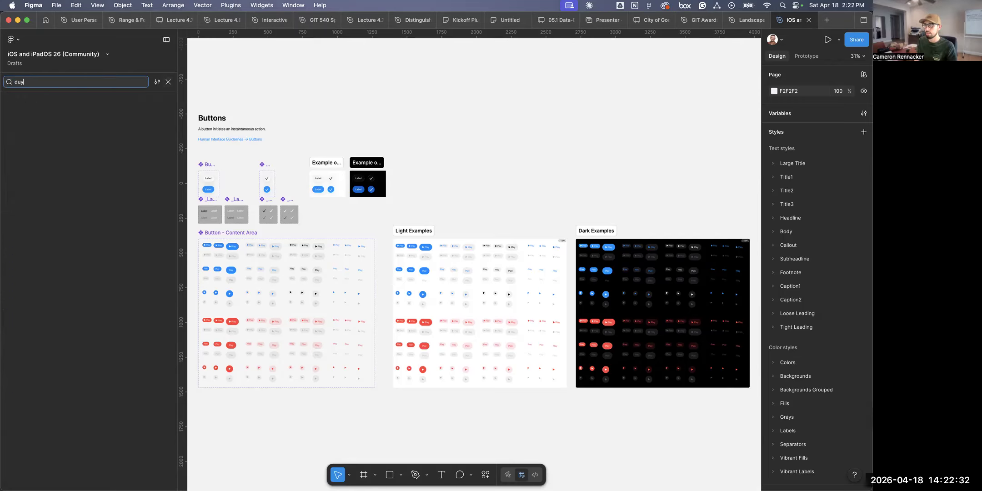
text(namic island)
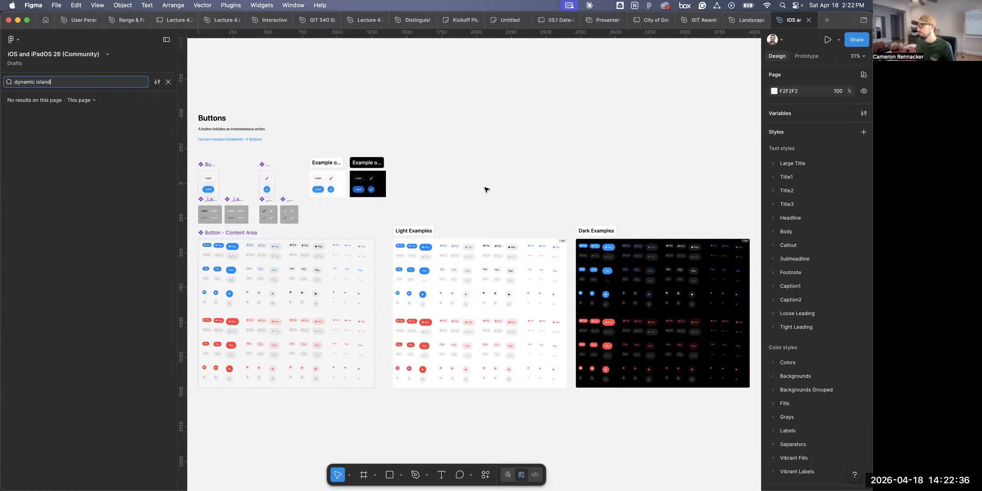
click(428, 189)
scroll(375, 188, down, 5)
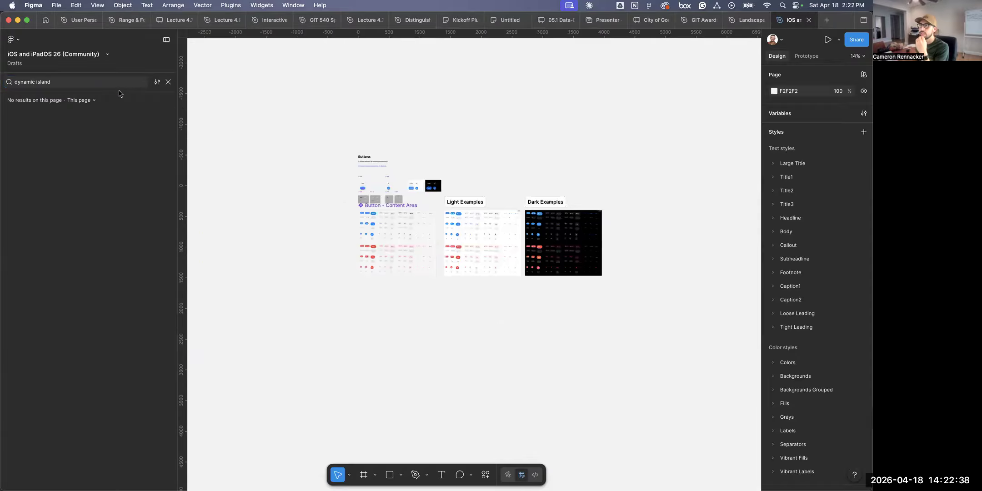
scroll(368, 188, up, 5)
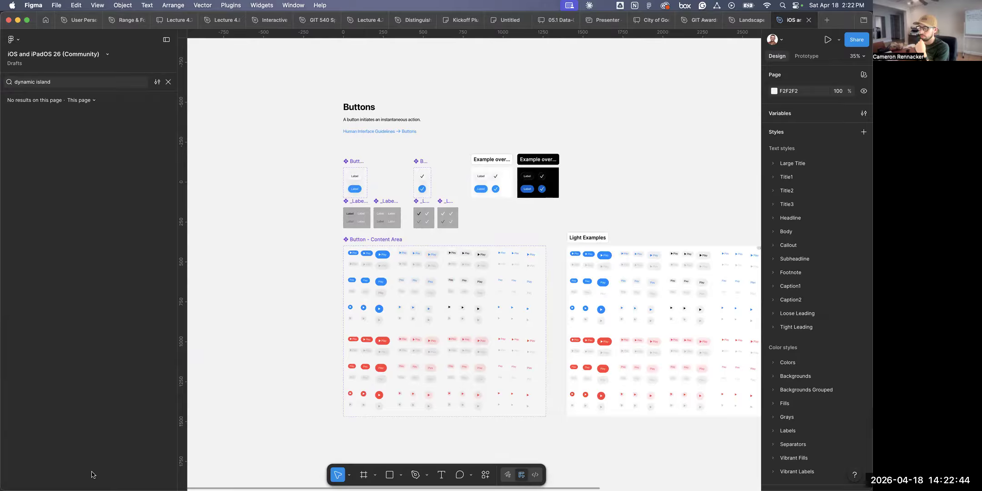
Switch to Photoshop and open the recent Curb Ready mockup ending in "Range and Focus-8950_20260412.psd"
mouse_move(143, 473)
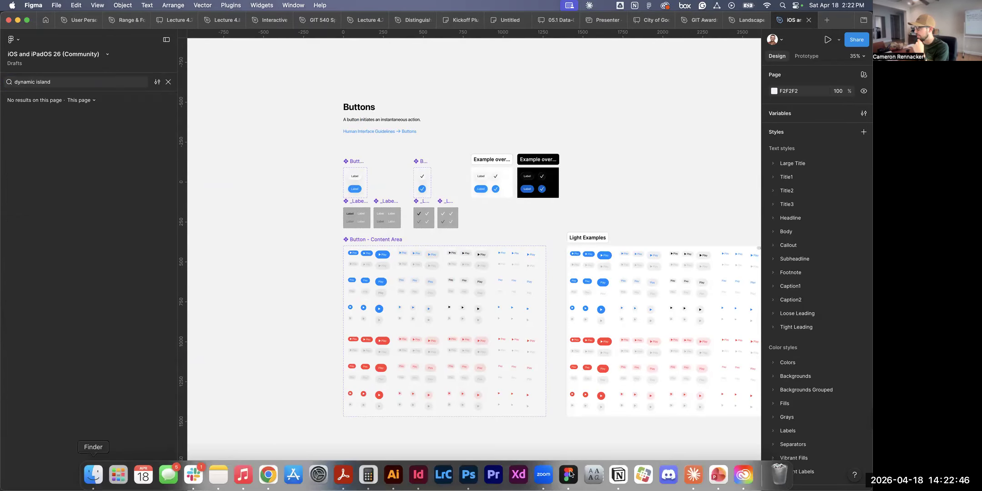
scroll(569, 473, down, 1)
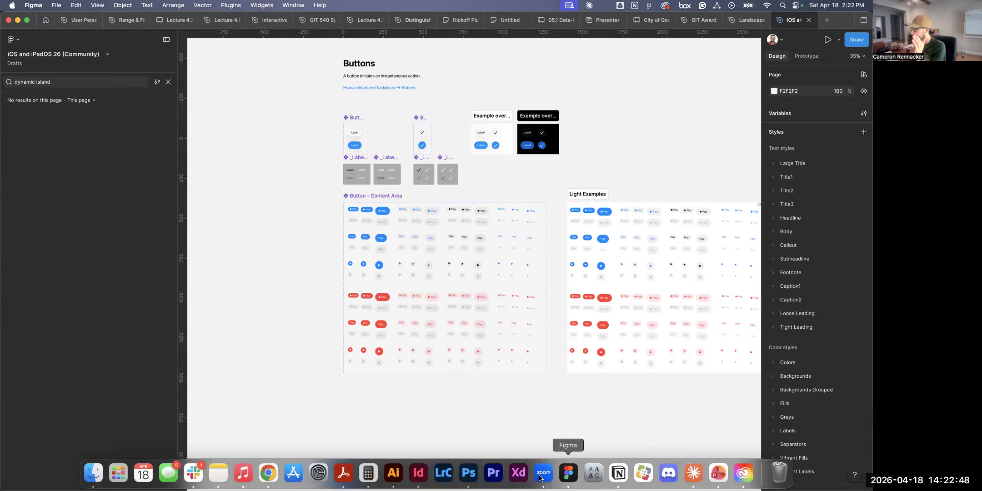
click(468, 473)
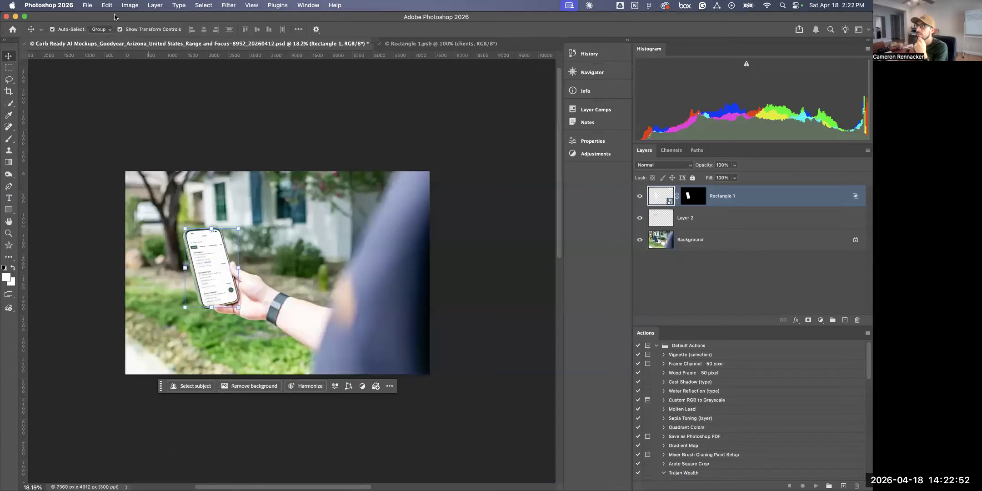
click(87, 5)
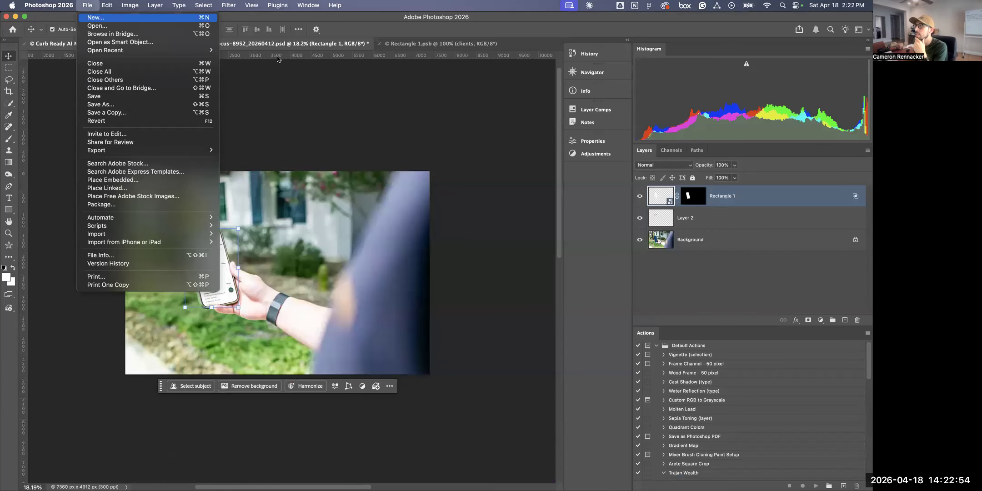
mouse_move(105, 50)
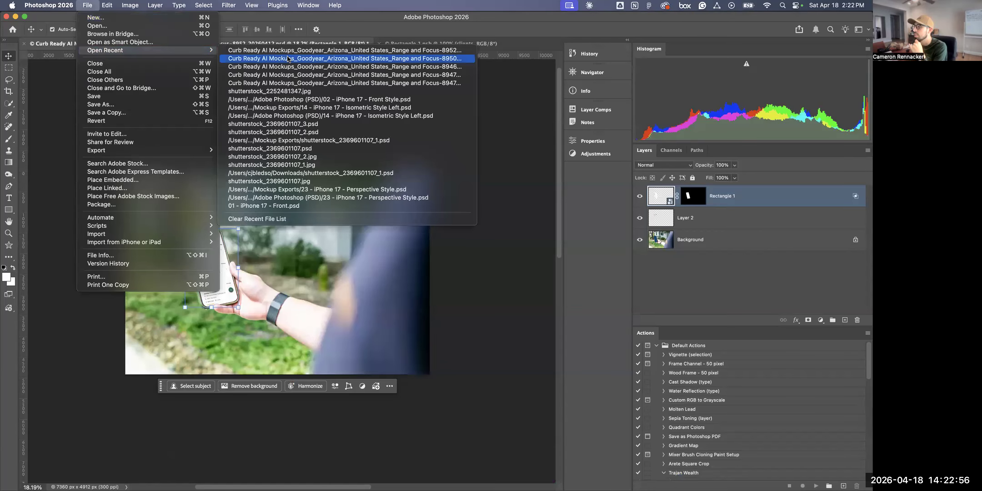
click(709, 199)
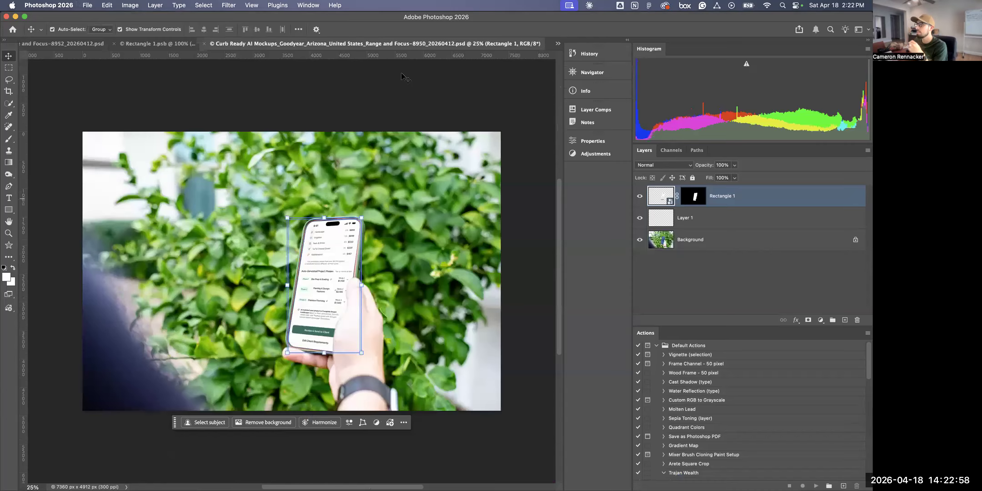
Open the mockup's Rectangle 1 smart object, copy its DYNAMIC ISLAND group, and close the smart object
double_click(666, 197)
click(722, 193)
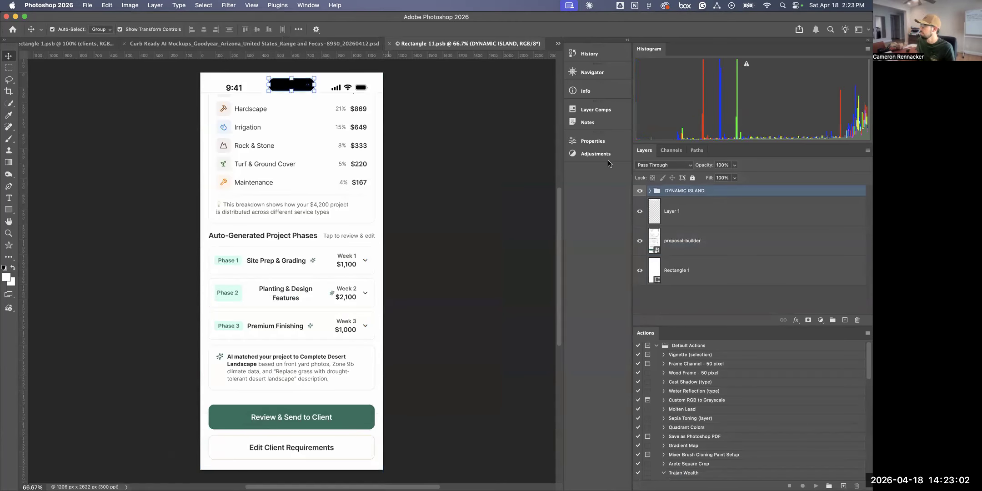
key(super+w)
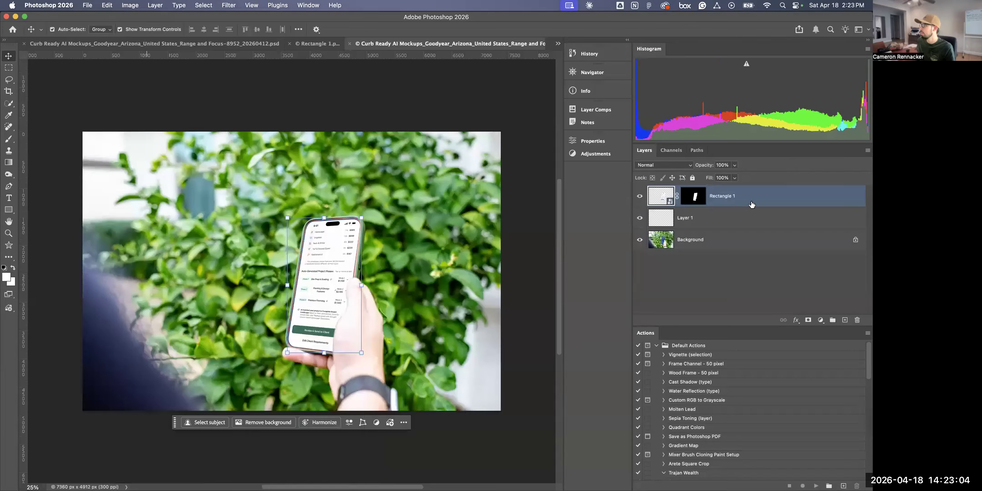
Paste the DYNAMIC ISLAND group in place above the clients layer in Rectangle 1.psb, save it, and return to the 8952 mockup
key(super+w)
key(super+v)
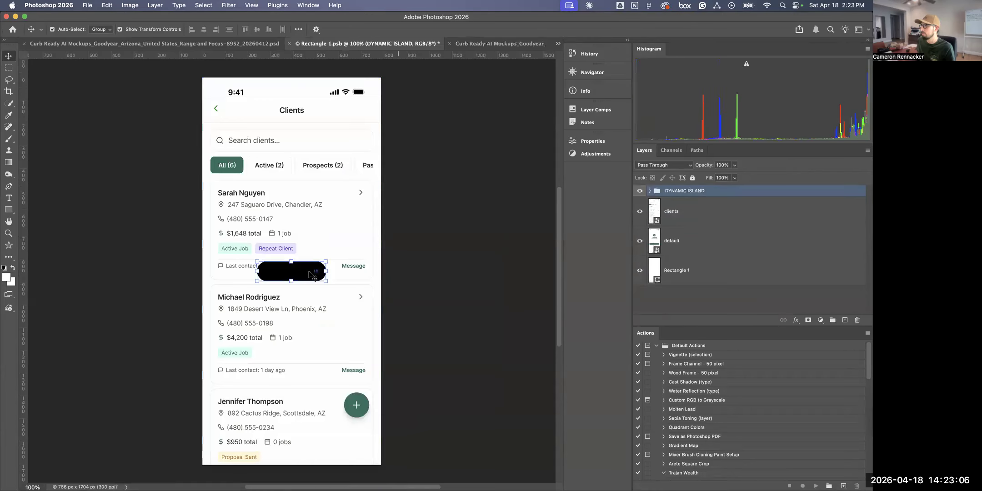
key(super)
key(BackSpace)
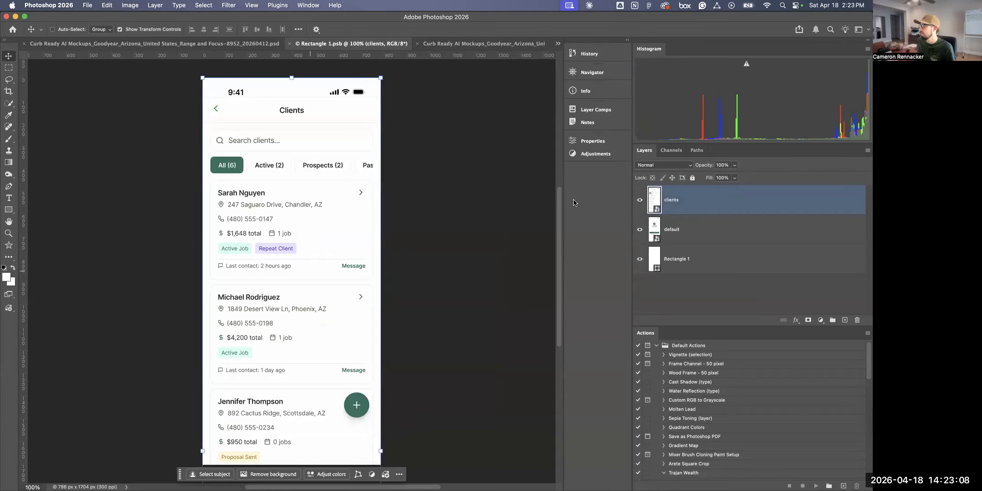
key(super+shift+v)
key(super+s)
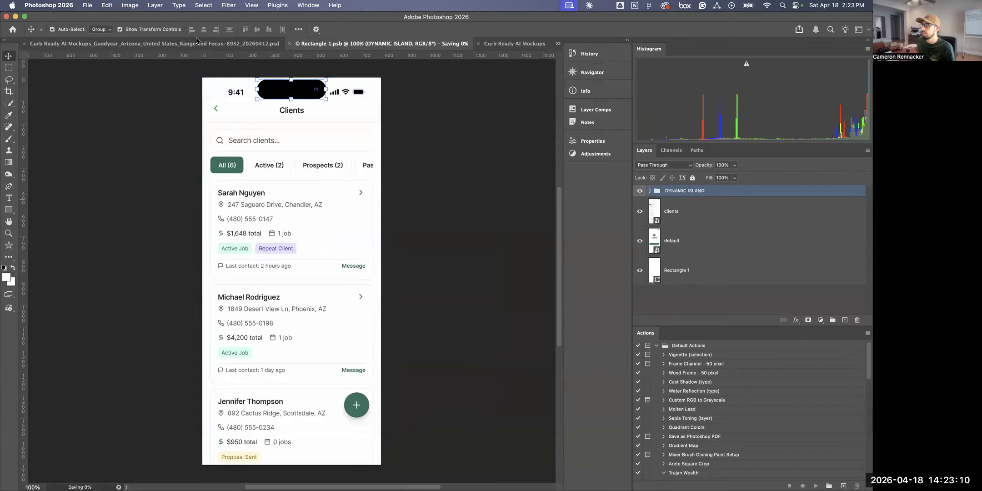
click(199, 46)
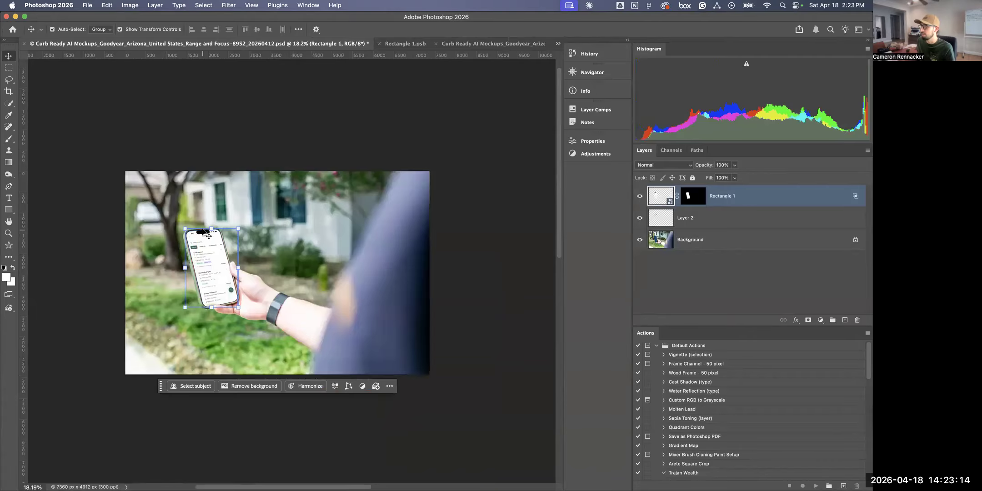
Scale the DYNAMIC ISLAND group to about 73%, align it with the status bar, save the smart object, and check it on the phone
click(414, 44)
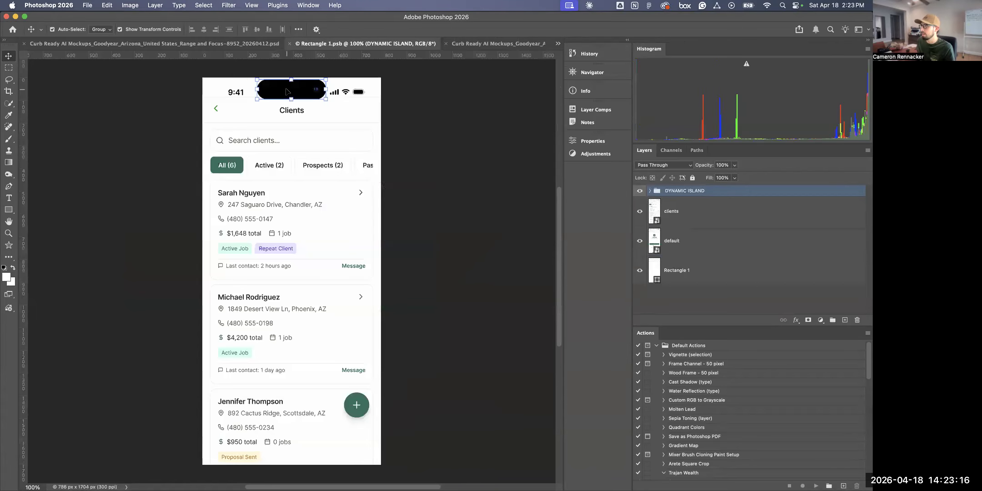
drag(286, 98, 316, 88)
click(327, 84)
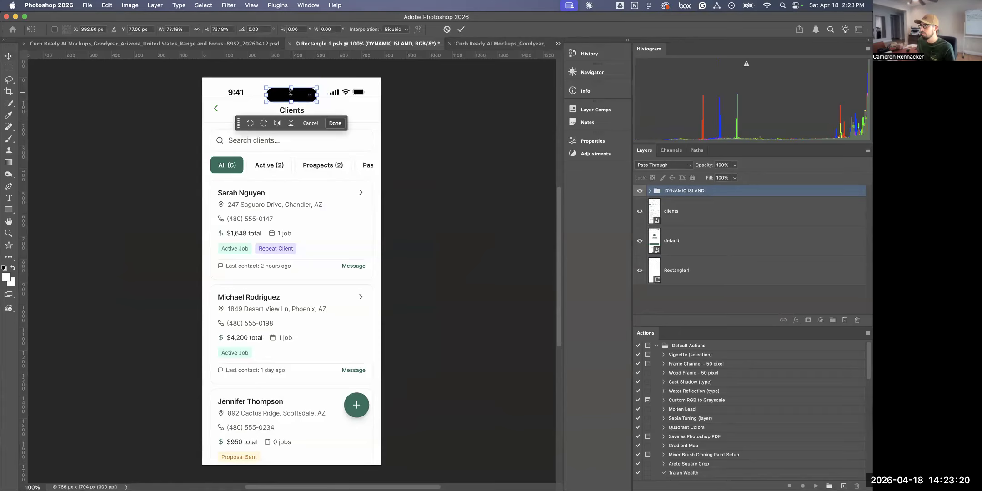
key(Return)
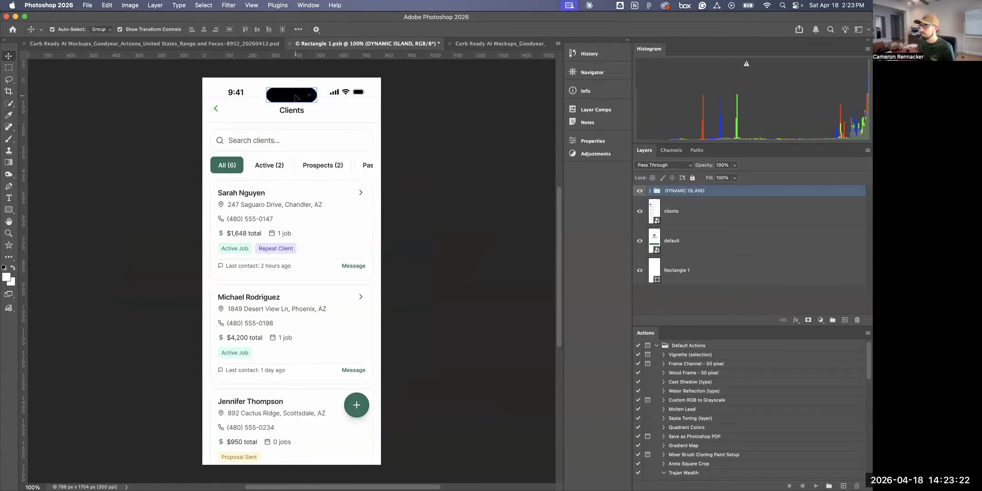
drag(295, 93, 295, 95)
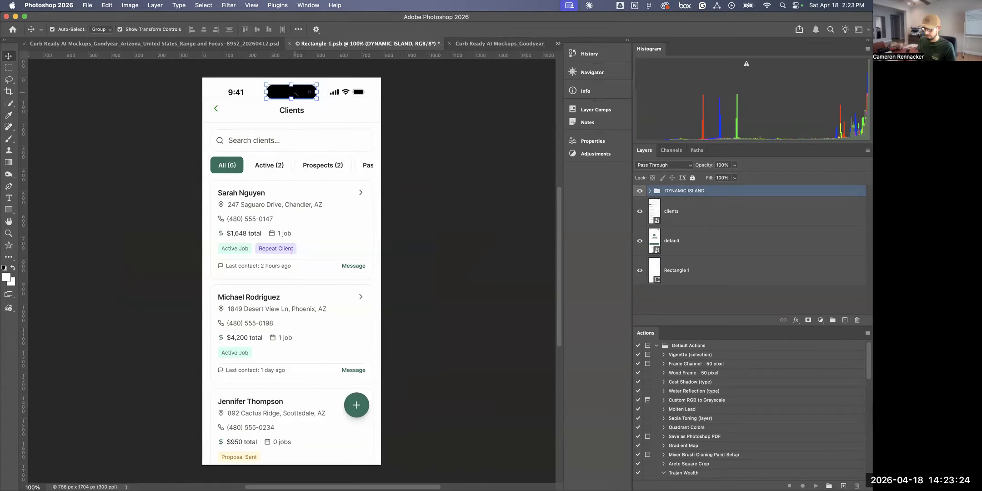
key(super+s)
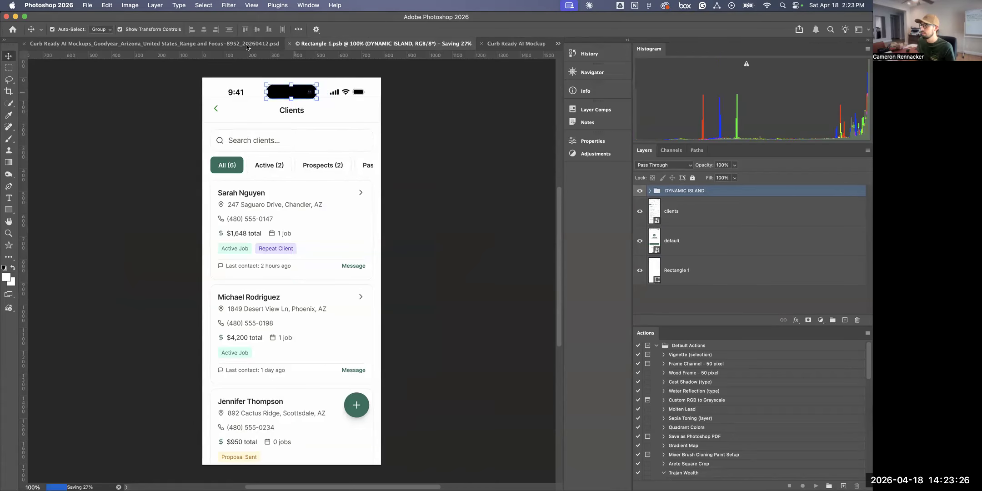
key(ctrl+shift+Tab)
drag(381, 214, 426, 215)
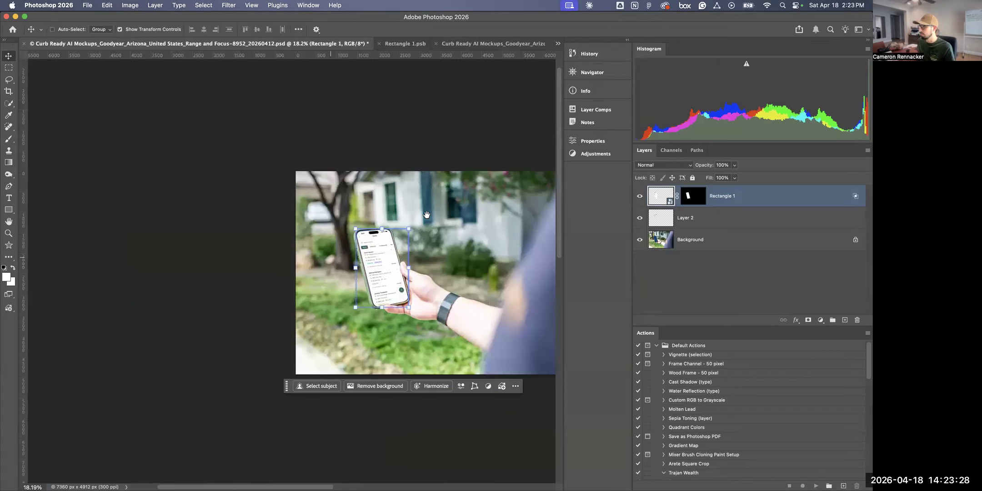
drag(204, 202, 346, 241)
scroll(347, 241, up, 10)
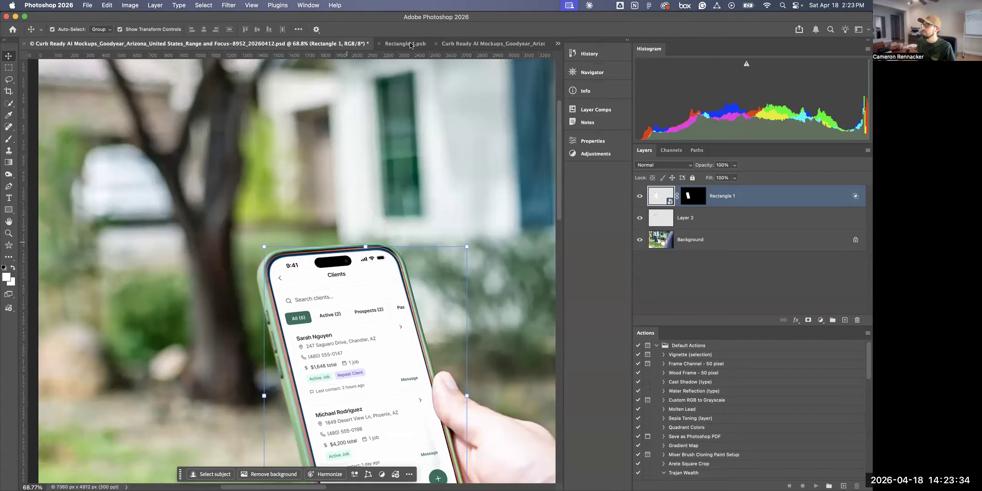
Shrink the DYNAMIC ISLAND group further, move it slightly up, save the smart object, and review the full mockup with nothing selected
key(super+grave)
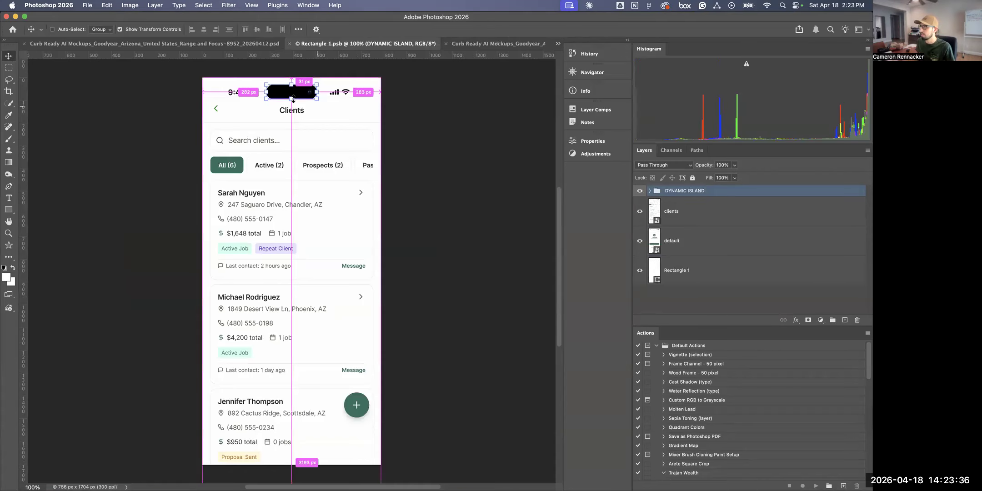
key(shift+alt+bracketleft)
drag(293, 95, 293, 93)
key(Return)
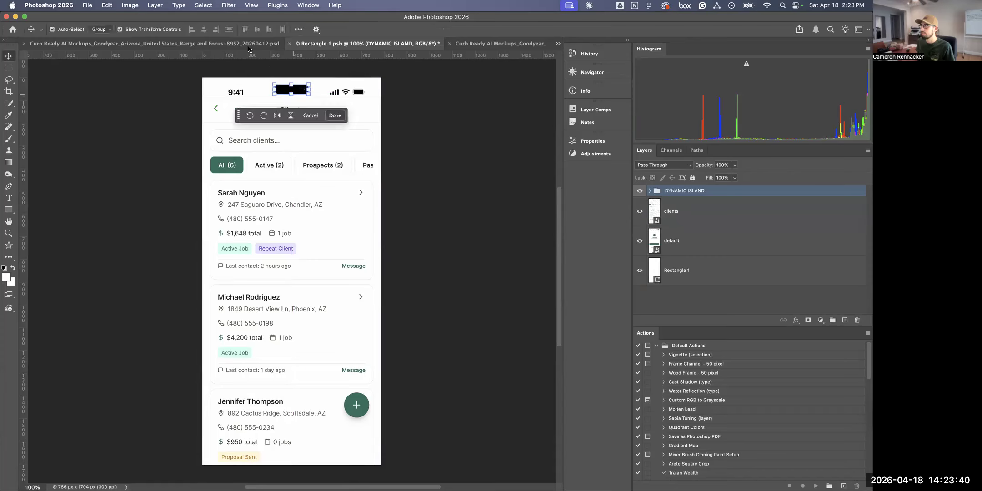
click(248, 49)
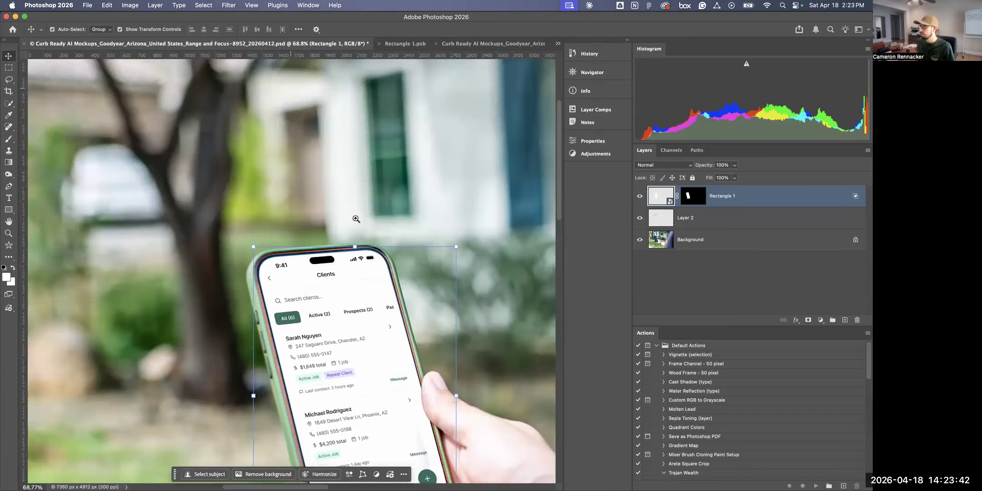
drag(377, 222, 372, 256)
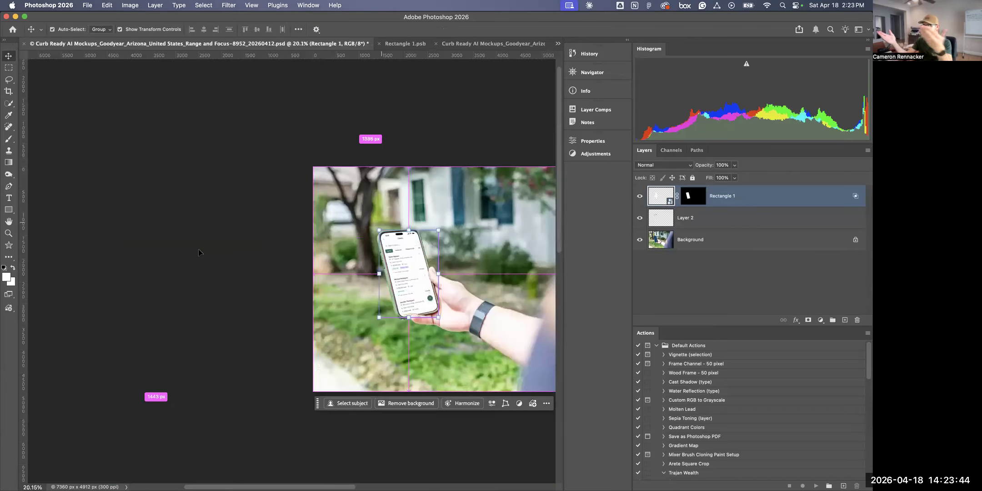
scroll(199, 251, right, 5)
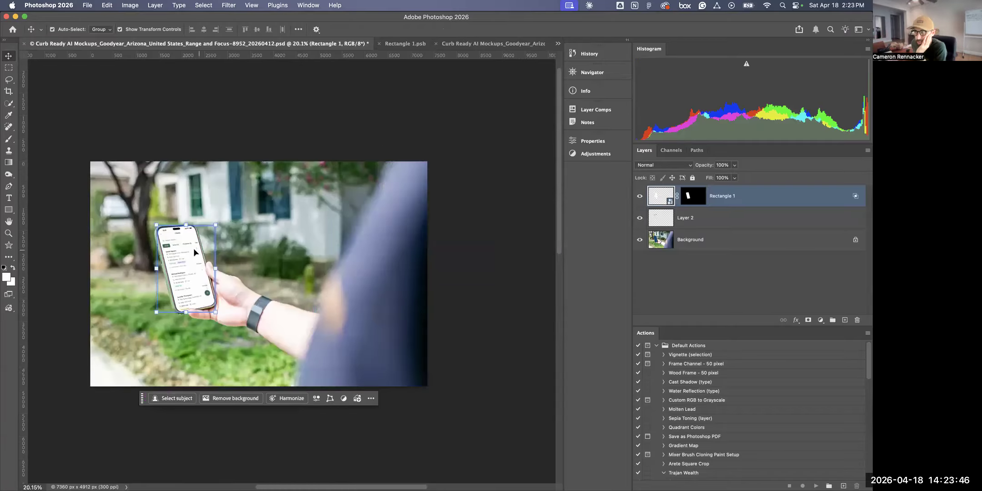
click(305, 121)
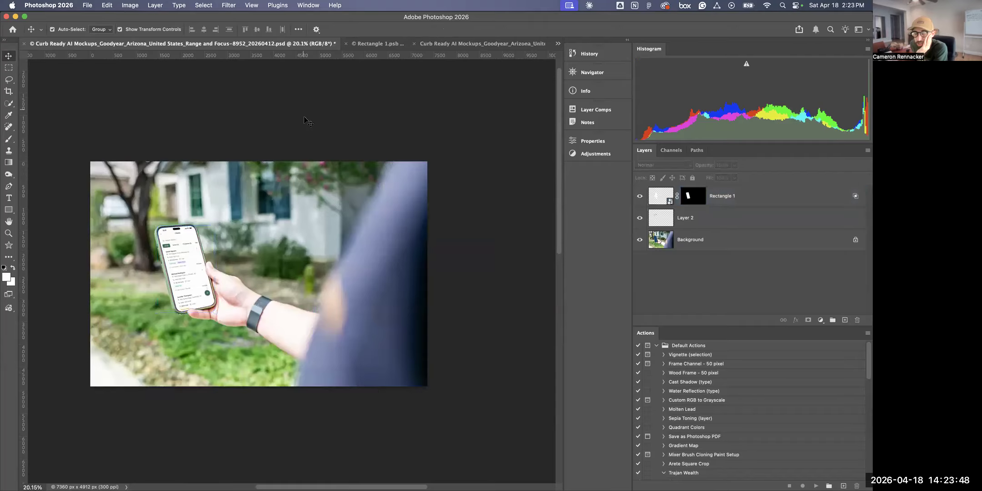